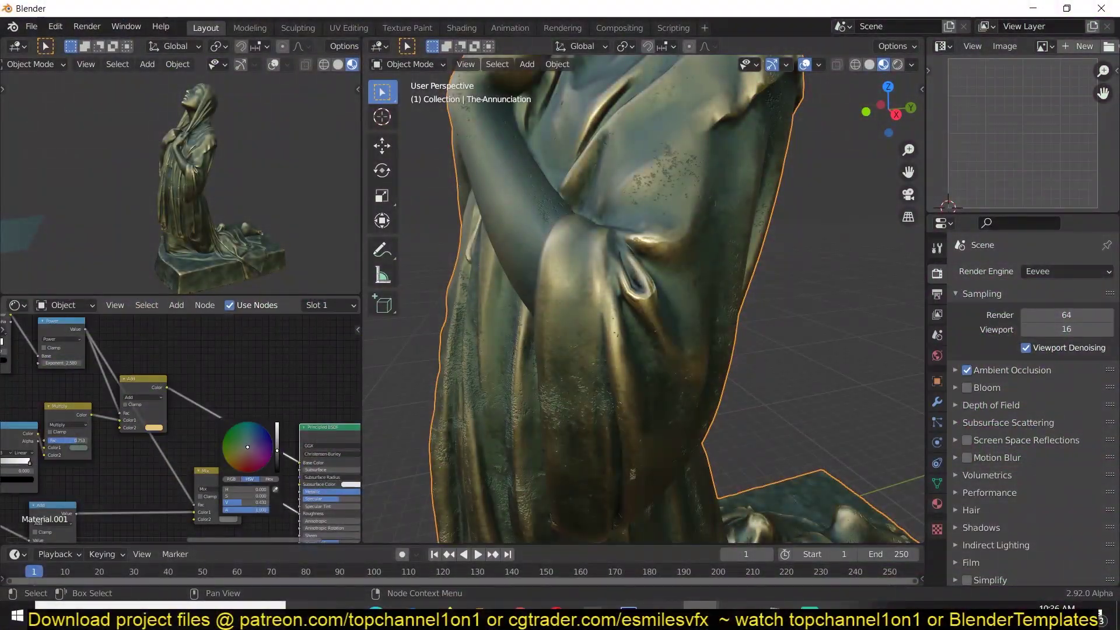
# Darken the second colour of the Mix node in the statue's bronze material and inspect the statue from another angle.
pyautogui.moveTo(277, 451); pyautogui.dragTo(277, 460)
pyautogui.scroll(-4, 580, 327)
pyautogui.moveTo(619, 335); pyautogui.dragTo(566, 365, button='middle')
pyautogui.moveTo(149, 366); pyautogui.dragTo(329, 407, button='middle')
pyautogui.scroll(3, 191, 407)
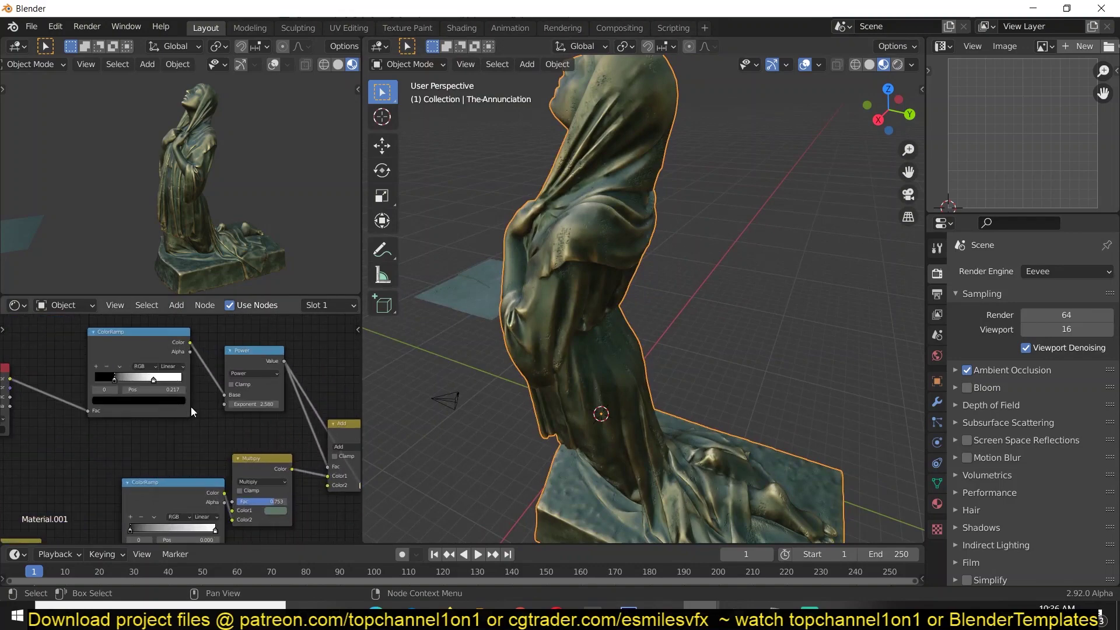
# Set the ColorRamp feeding the Power node to a black stop at 0.228 and a white stop at about 0.56.
pyautogui.moveTo(115, 379); pyautogui.dragTo(140, 377)
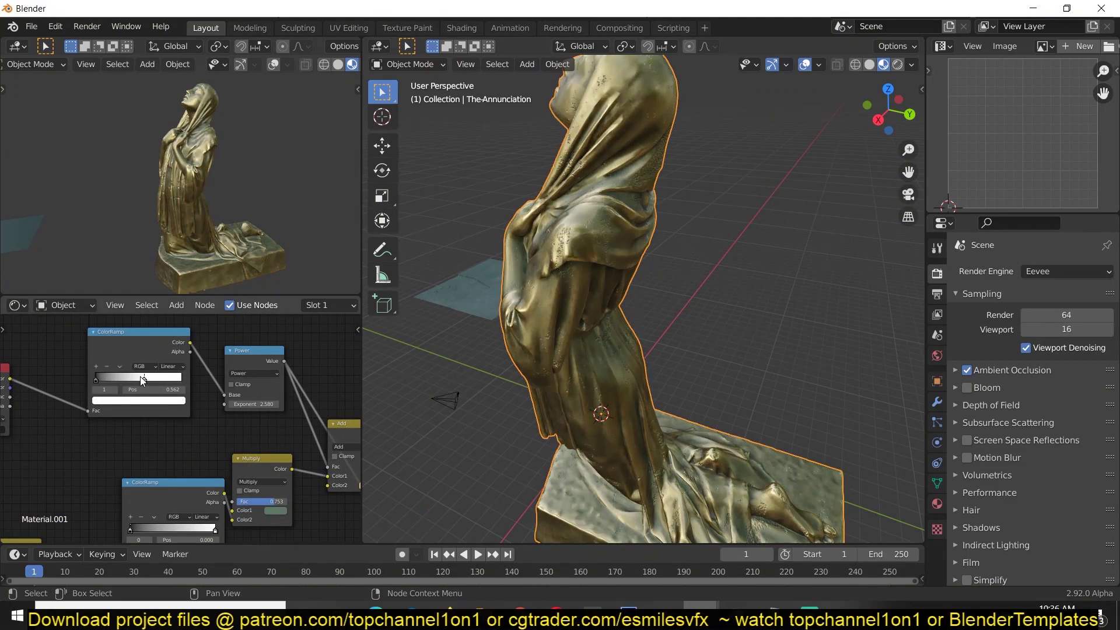
pyautogui.moveTo(438, 356); pyautogui.dragTo(525, 353, button='middle')
pyautogui.moveTo(103, 380); pyautogui.dragTo(123, 379)
pyautogui.scroll(-4, 587, 336)
pyautogui.moveTo(586, 335); pyautogui.dragTo(719, 359, button='middle')
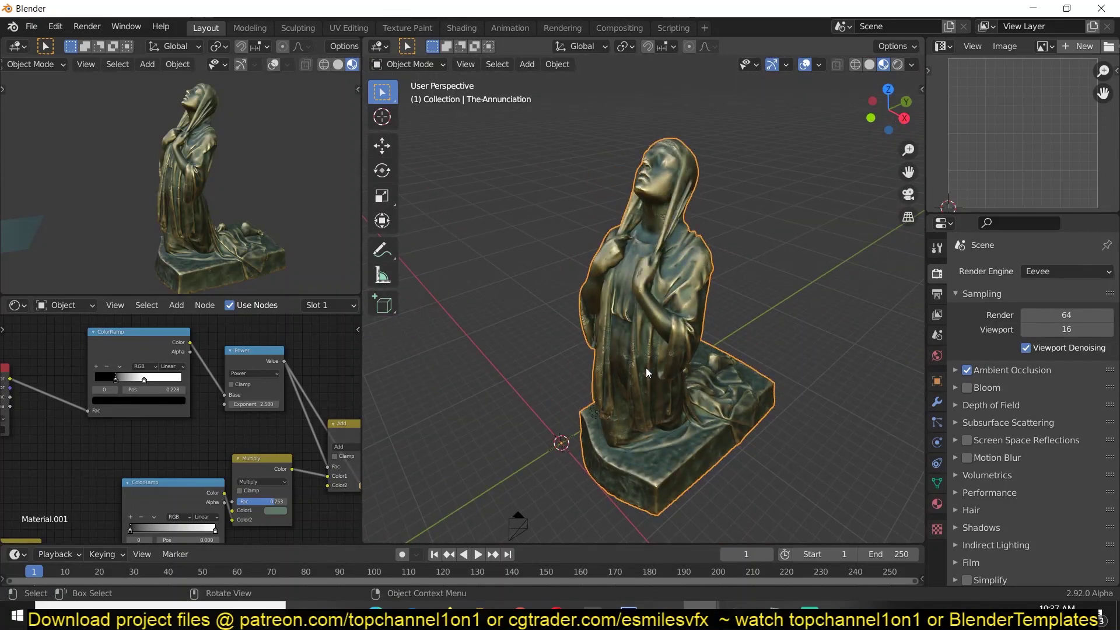
pyautogui.scroll(-4, 667, 408)
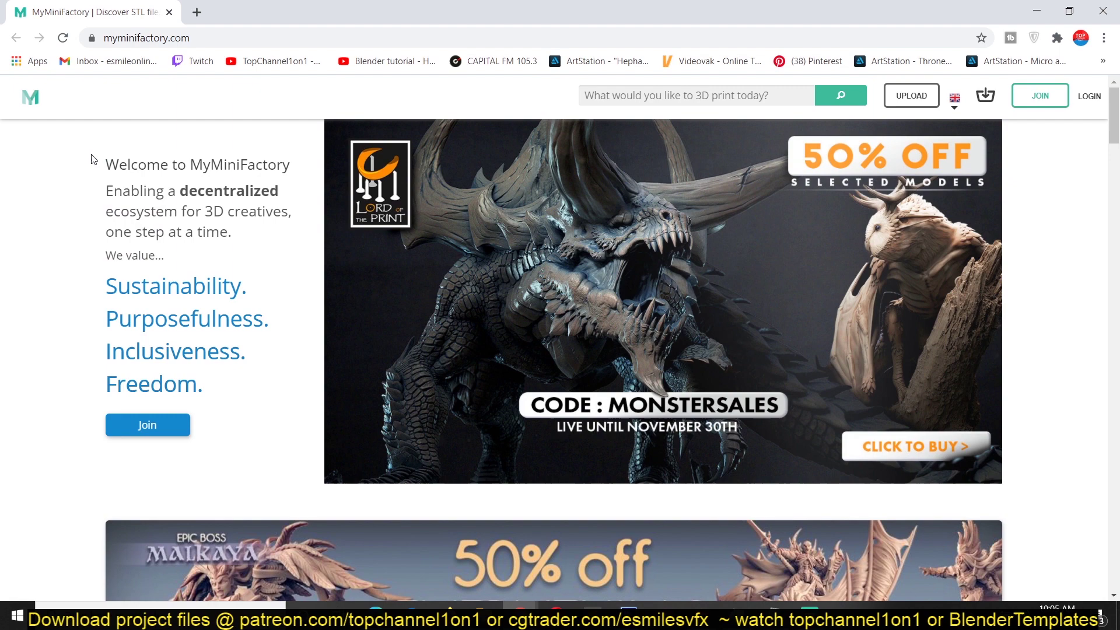
# Switch to the browser and open MyMiniFactory's Browse Content page through the link at the end of its homepage.
pyautogui.scroll(-9, 92, 158)
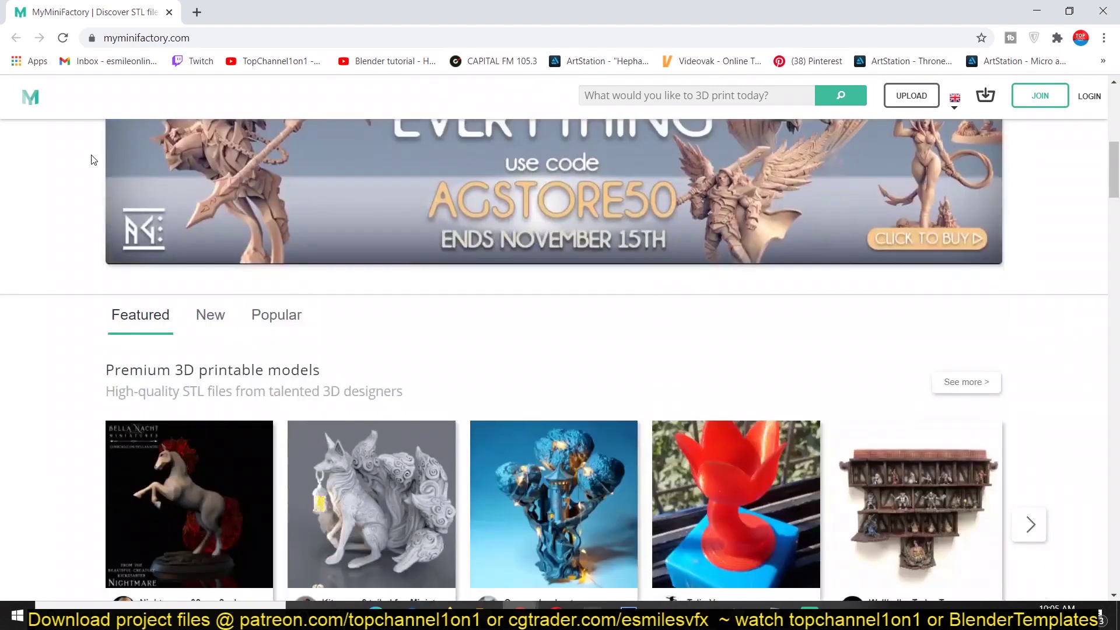
pyautogui.scroll(-5, 91, 158)
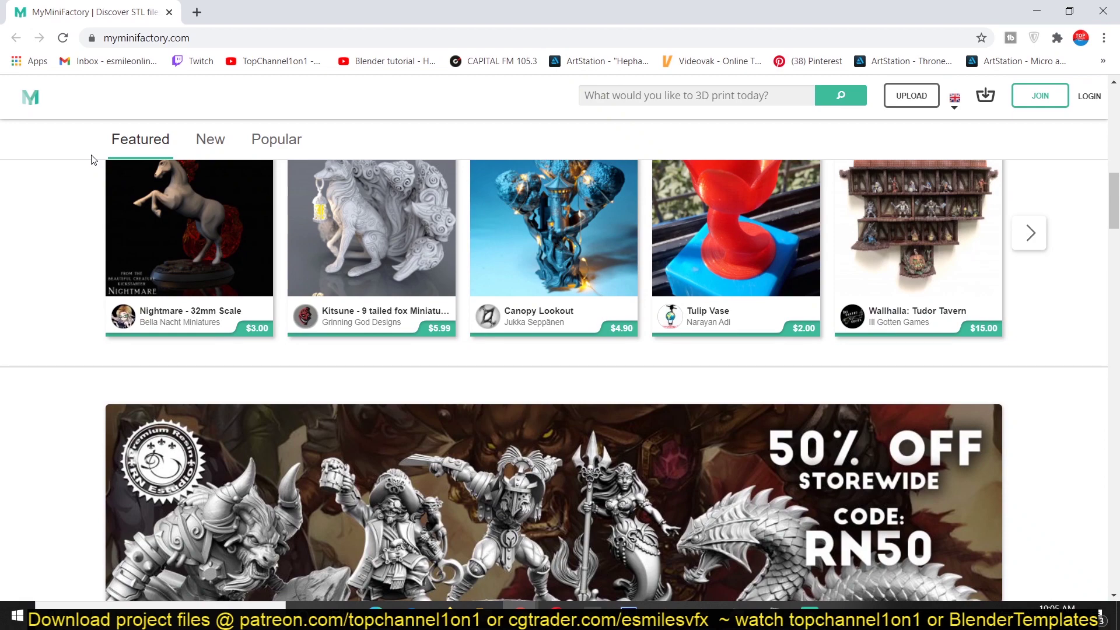
pyautogui.scroll(-1, 92, 159)
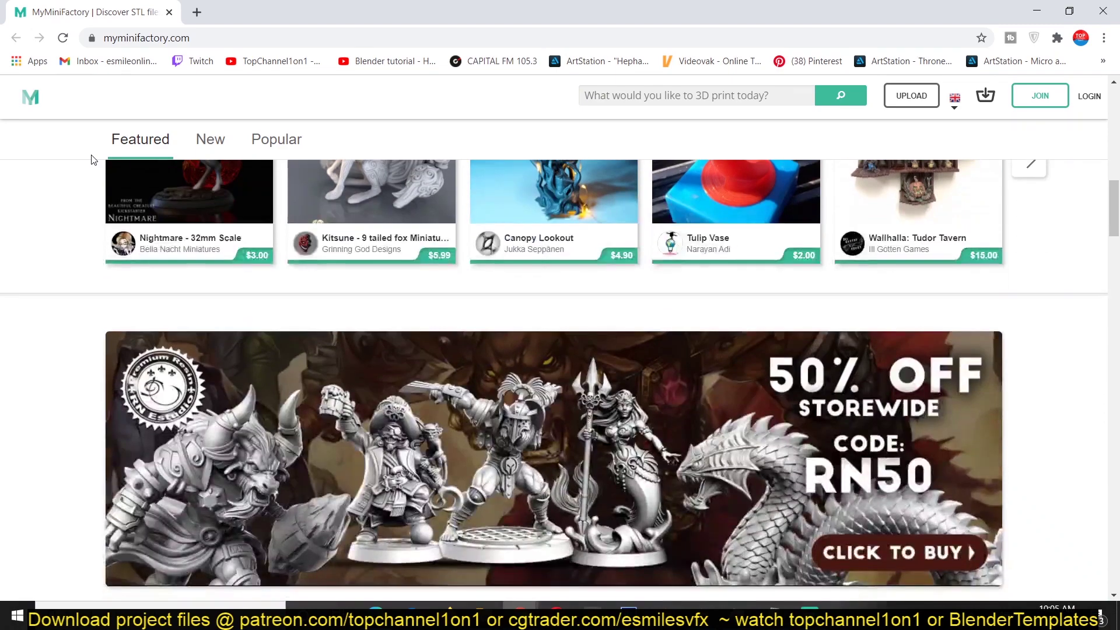
pyautogui.scroll(-20, 92, 159)
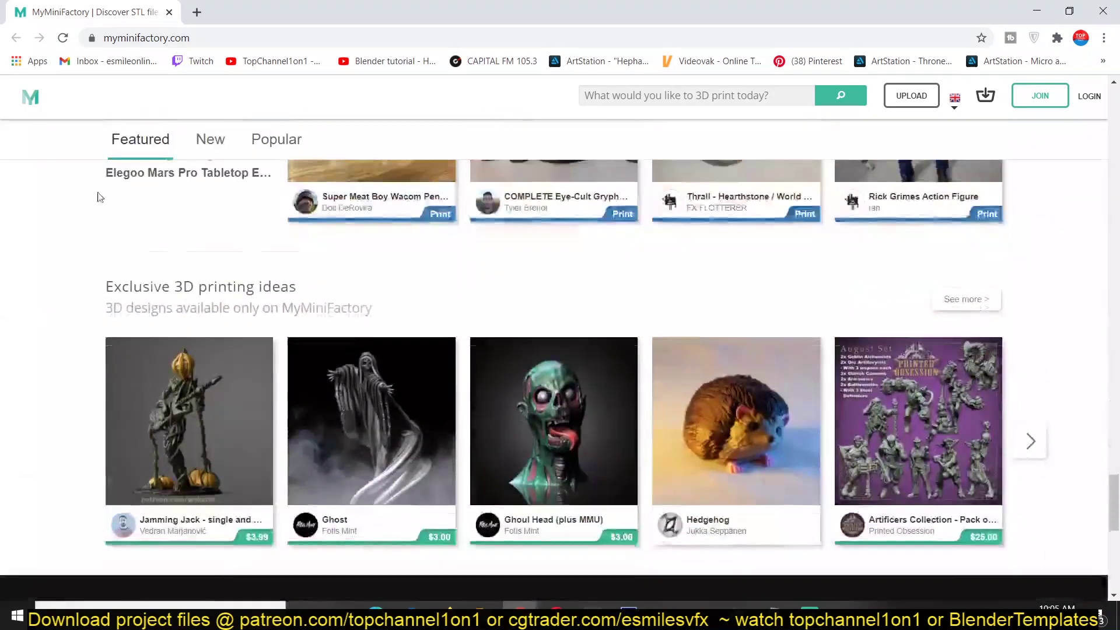
pyautogui.scroll(-8, 99, 197)
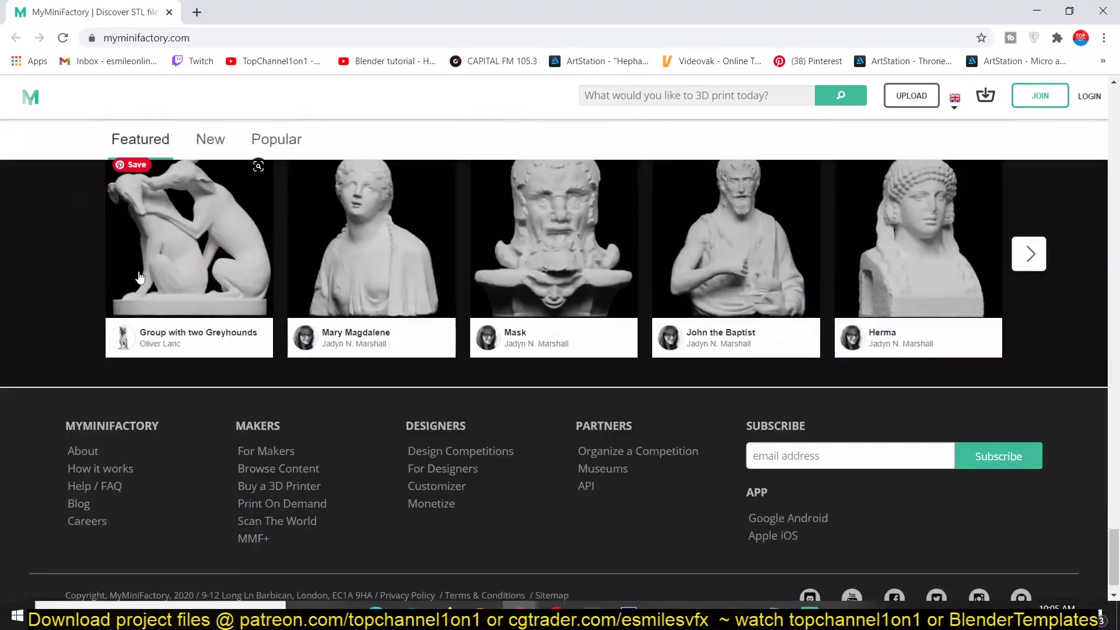
pyautogui.click(268, 474)
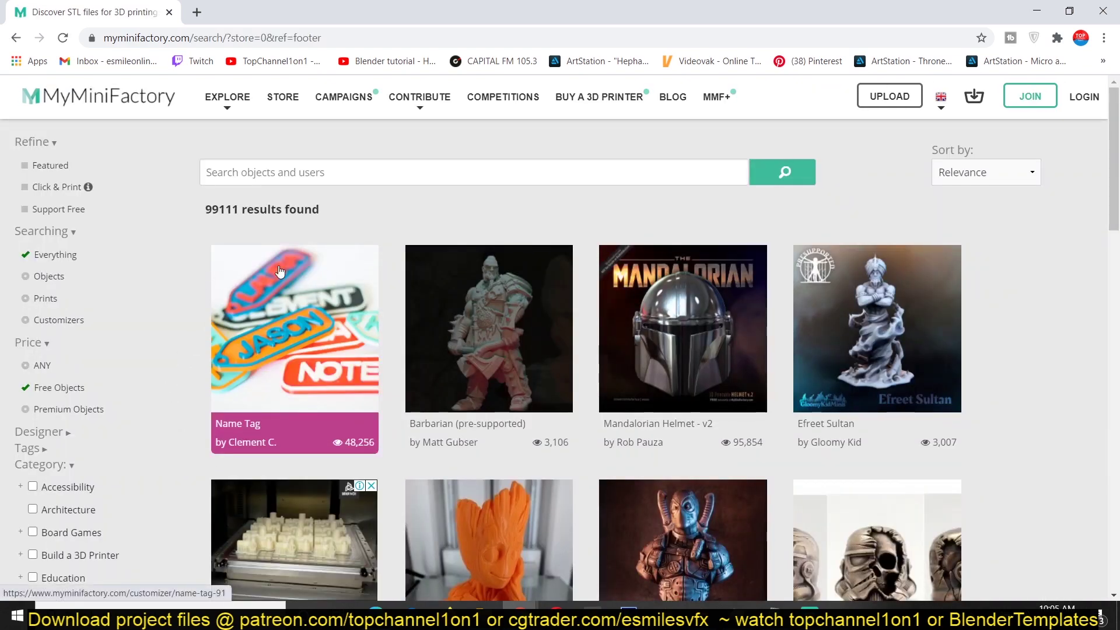
# Look through the free 3D models listed in the MyMiniFactory search results.
pyautogui.scroll(-8, 280, 272)
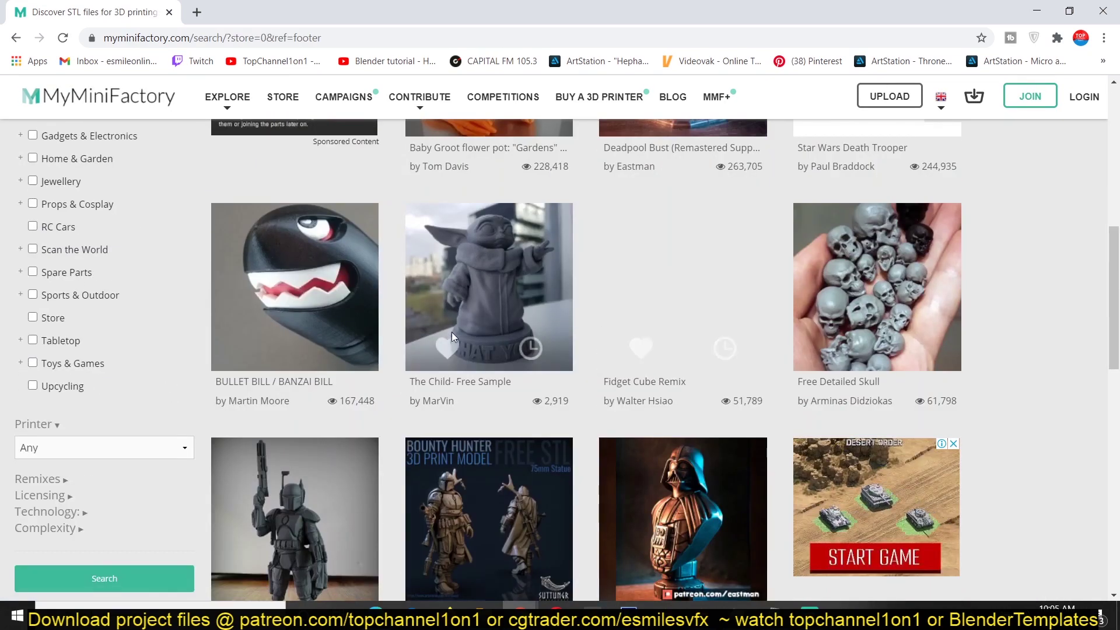
pyautogui.scroll(-15, 452, 336)
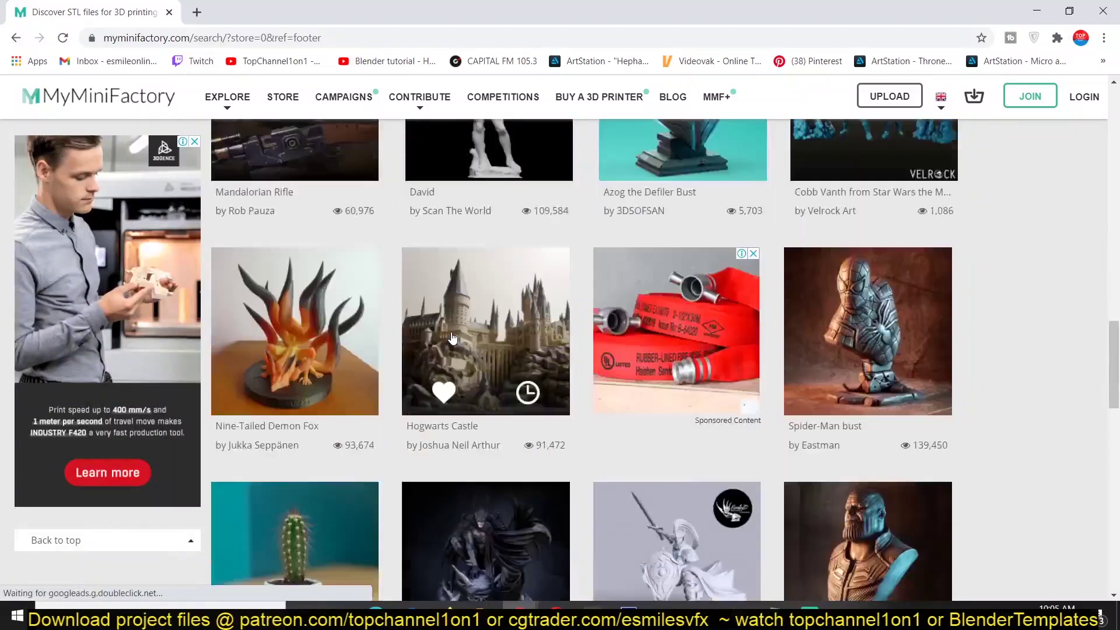
pyautogui.scroll(-15, 452, 338)
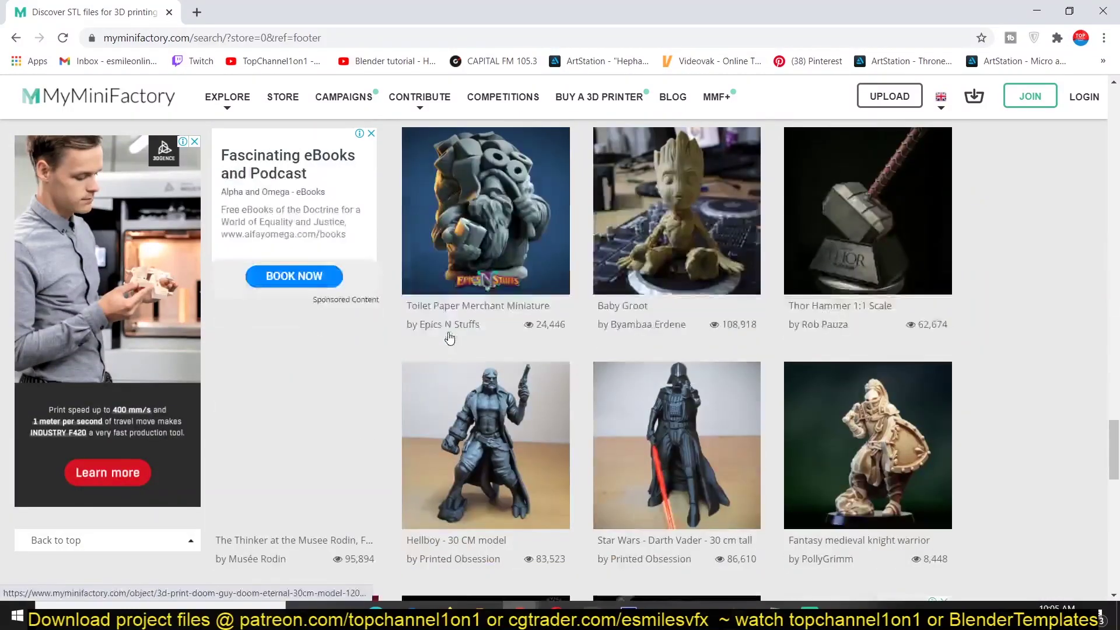
pyautogui.scroll(-10, 450, 338)
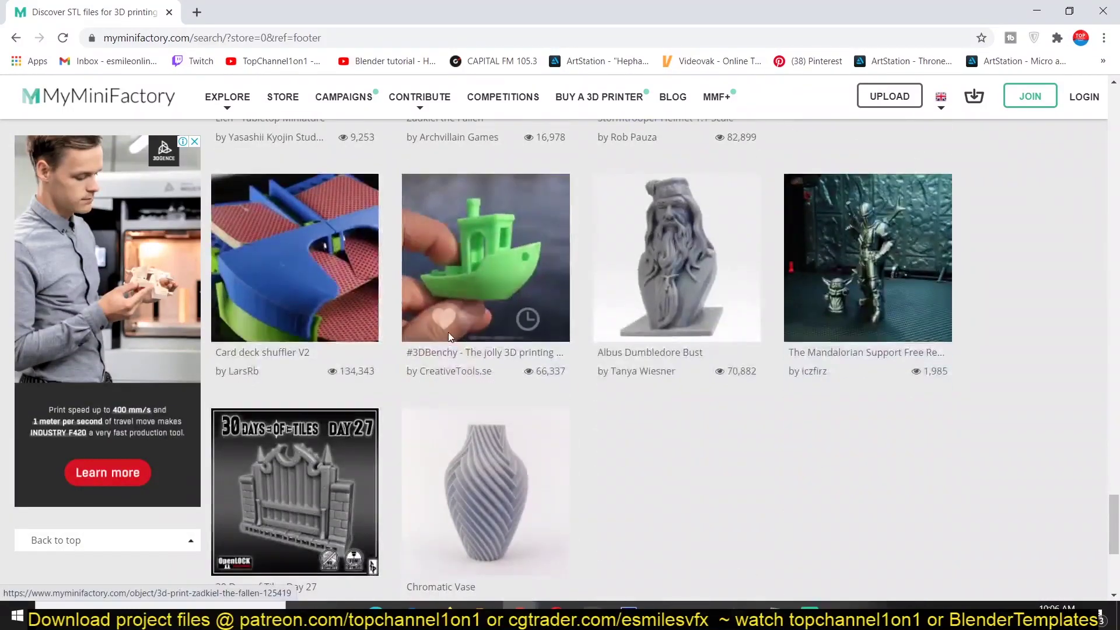
pyautogui.scroll(-10, 449, 336)
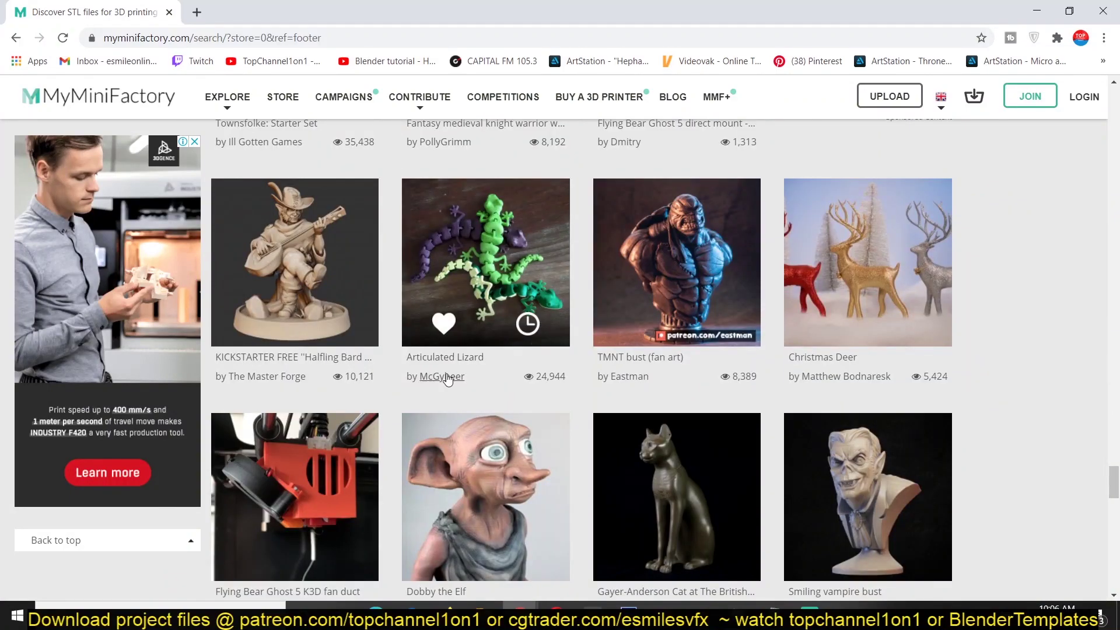
pyautogui.scroll(15, 447, 373)
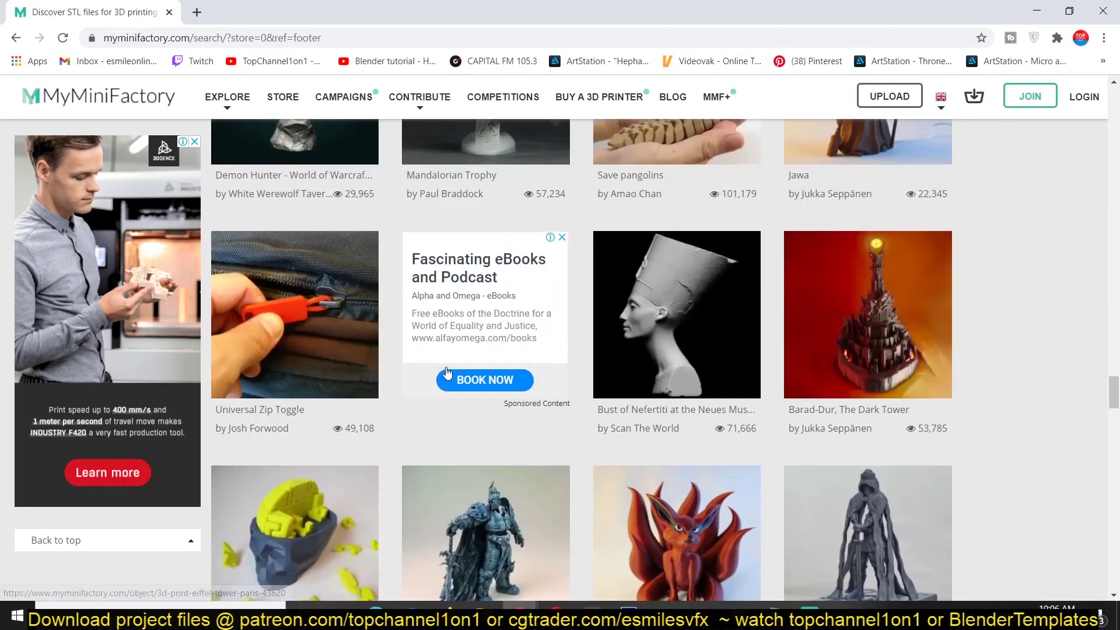
pyautogui.scroll(10, 447, 372)
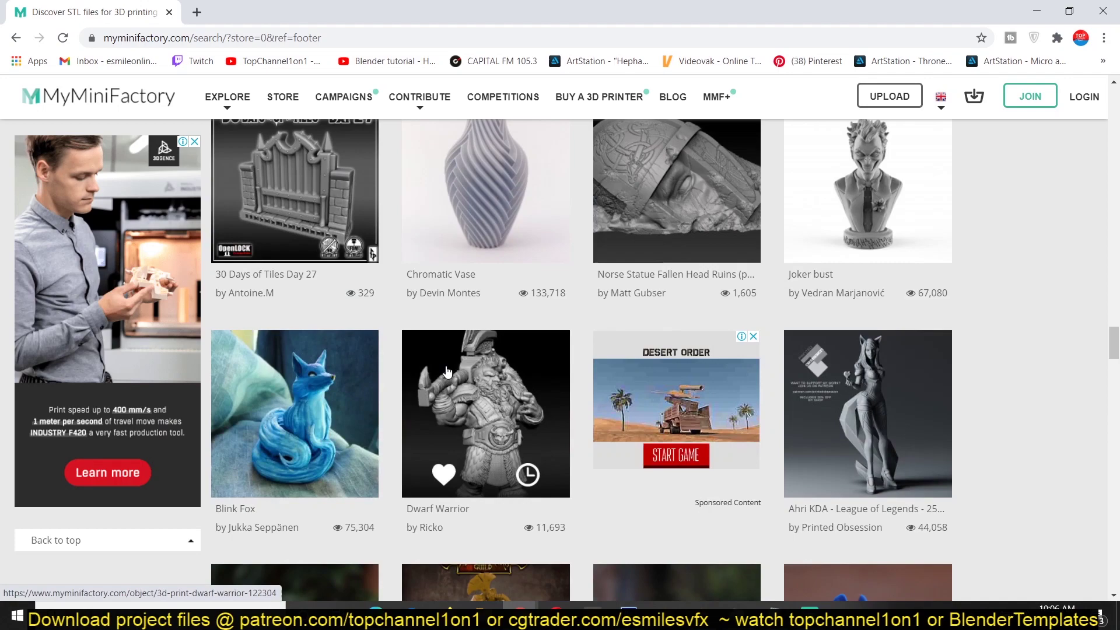
pyautogui.scroll(5, 455, 373)
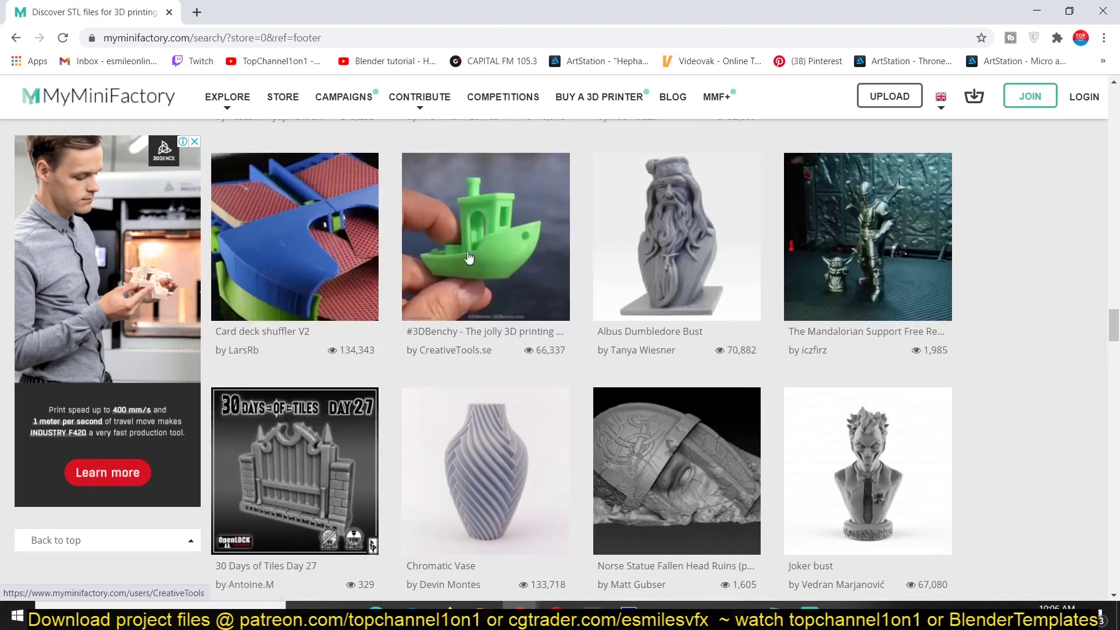
# Open the Chromatic Vase, #3DBenchy, Ahri KDA, Among Us! and Mandalorian Trophy models in separate new browser tabs.
pyautogui.middleClick(517, 454)
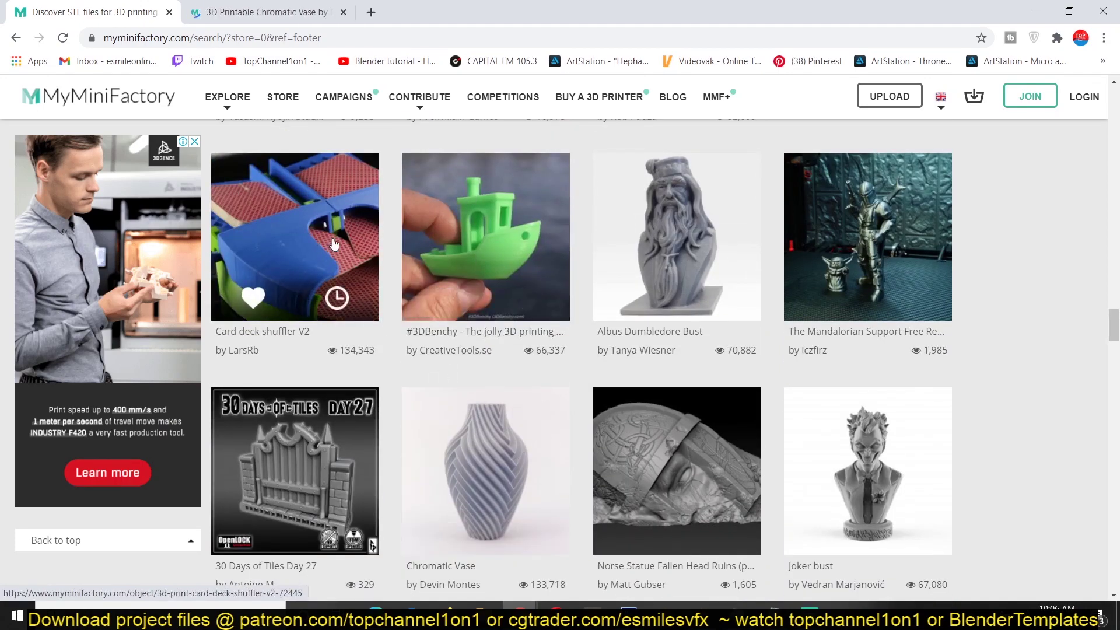
pyautogui.middleClick(502, 238)
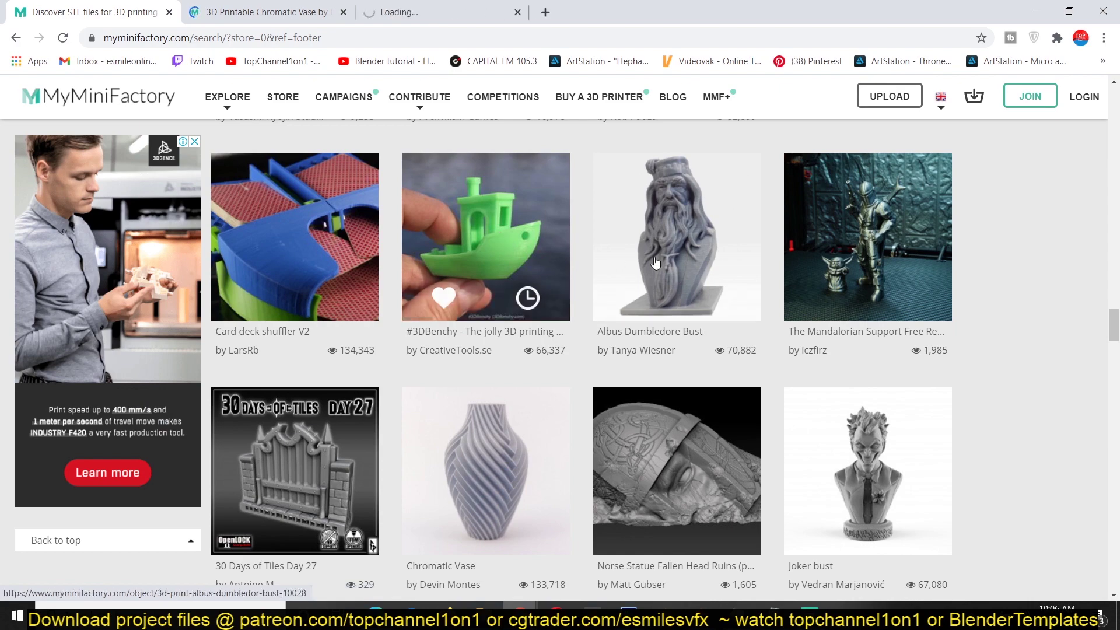
pyautogui.scroll(-7, 772, 360)
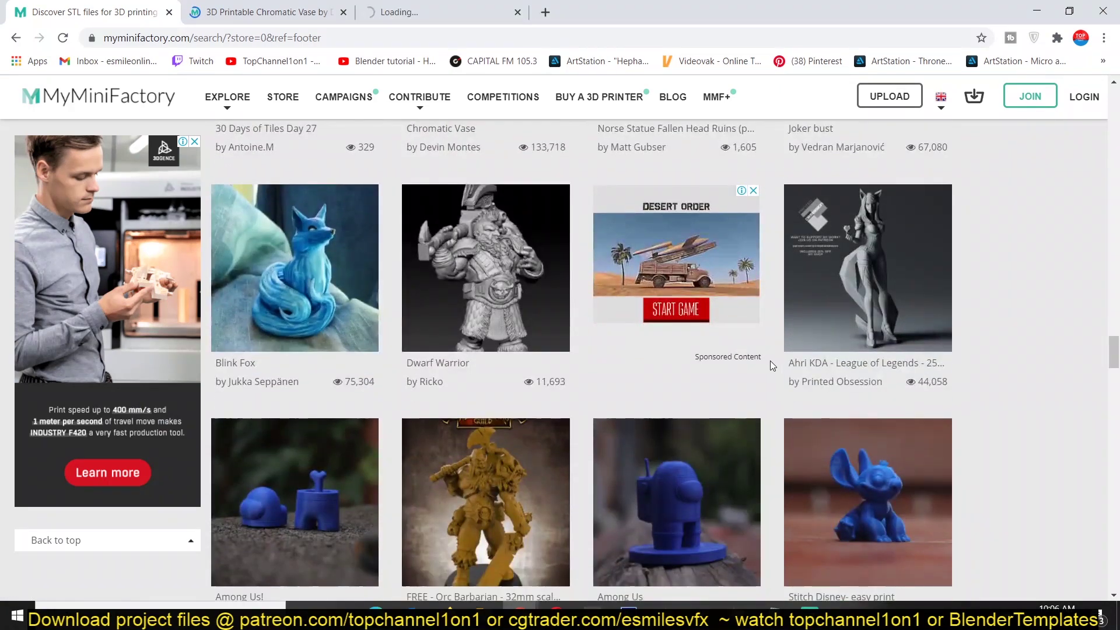
pyautogui.middleClick(840, 303)
pyautogui.scroll(-5, 436, 398)
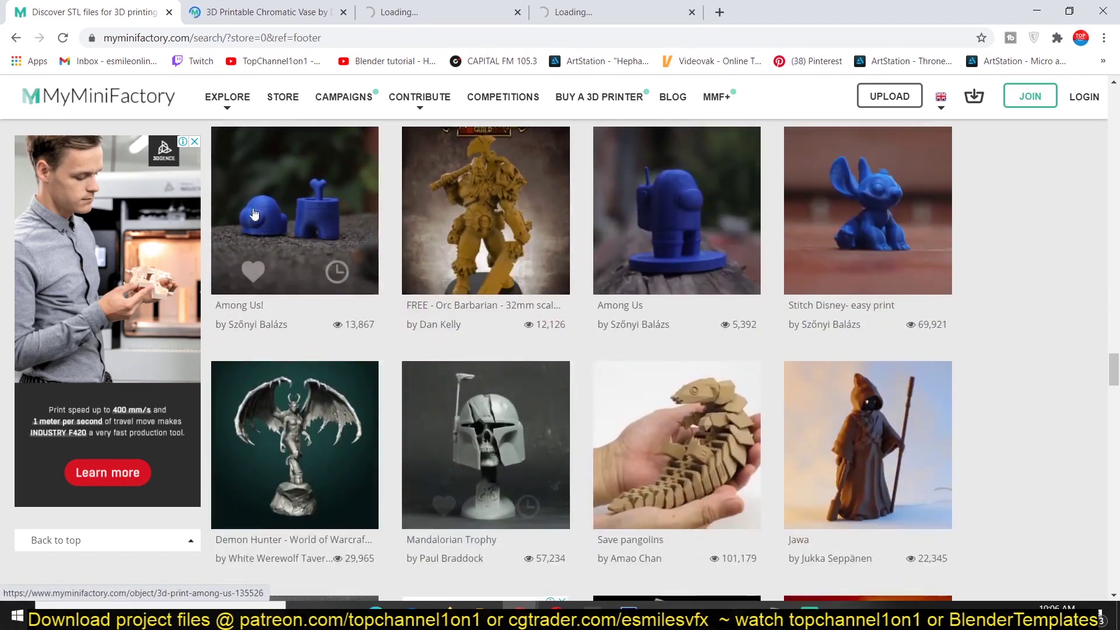
pyautogui.middleClick(254, 214)
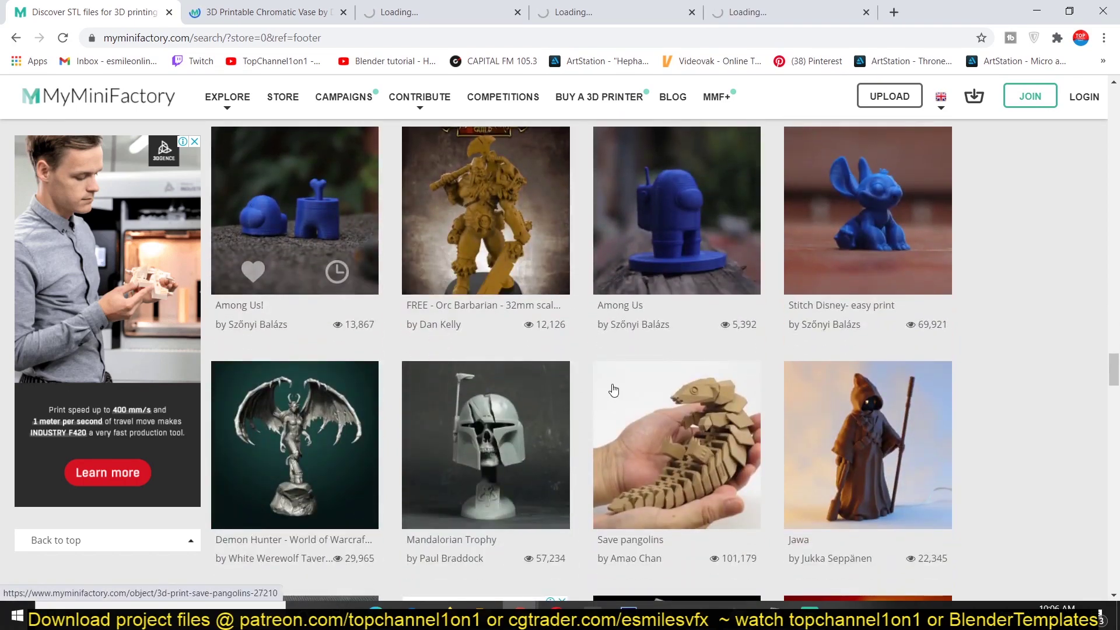
pyautogui.scroll(-4, 611, 388)
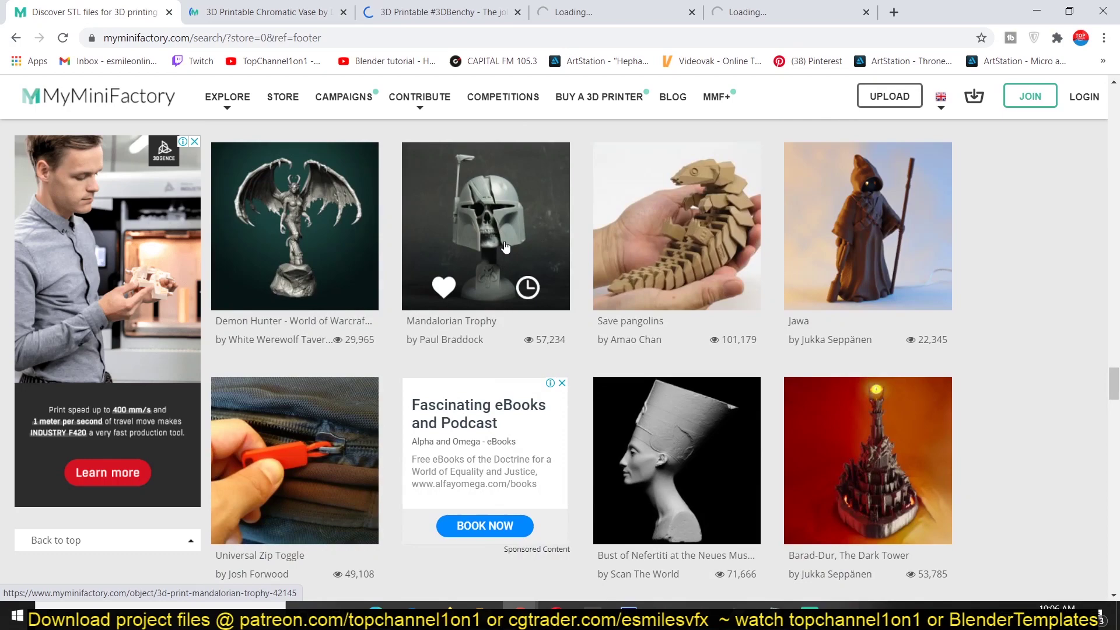
pyautogui.middleClick(494, 292)
pyautogui.scroll(-3, 500, 353)
# Switch to the Chromatic Vase page and examine the licence terms of the model.
pyautogui.click(187, 6)
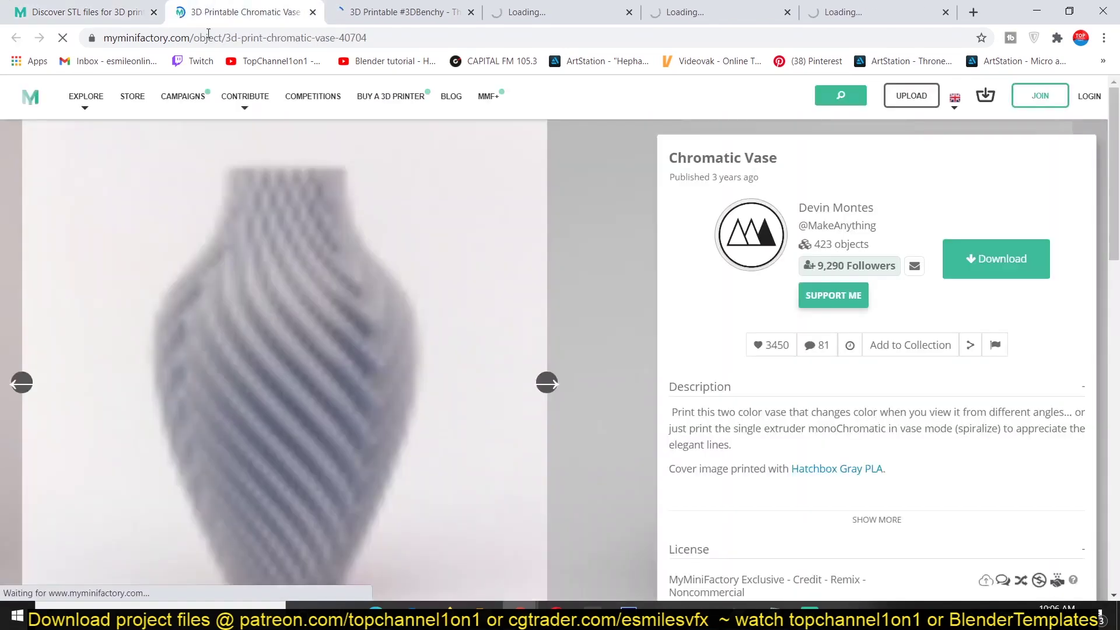
pyautogui.scroll(-2, 756, 377)
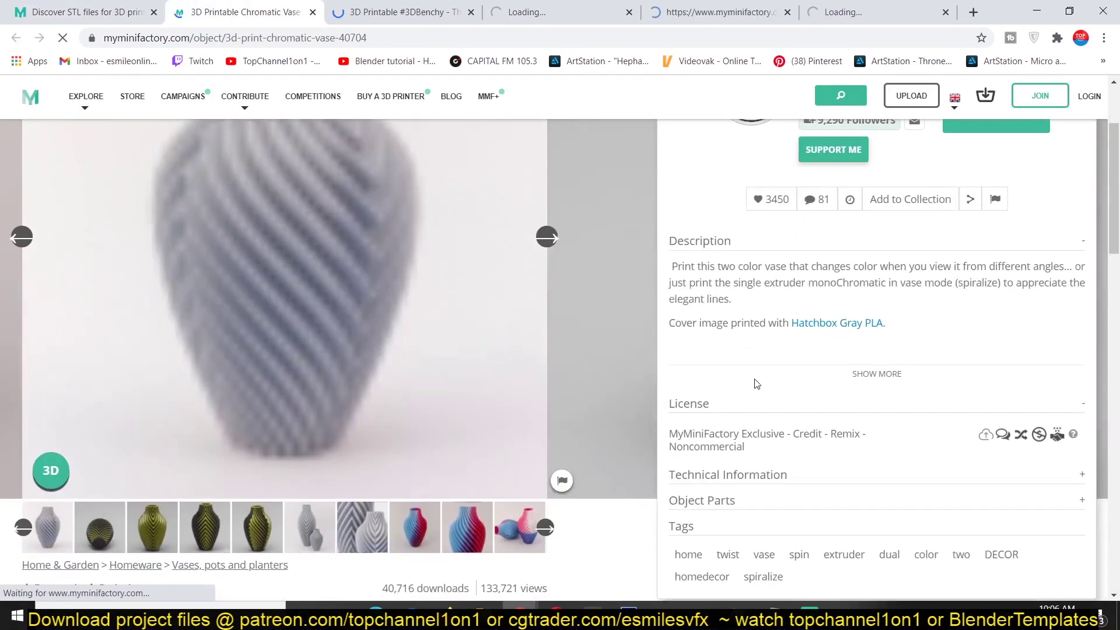
pyautogui.scroll(2, 754, 378)
pyautogui.scroll(-3, 877, 374)
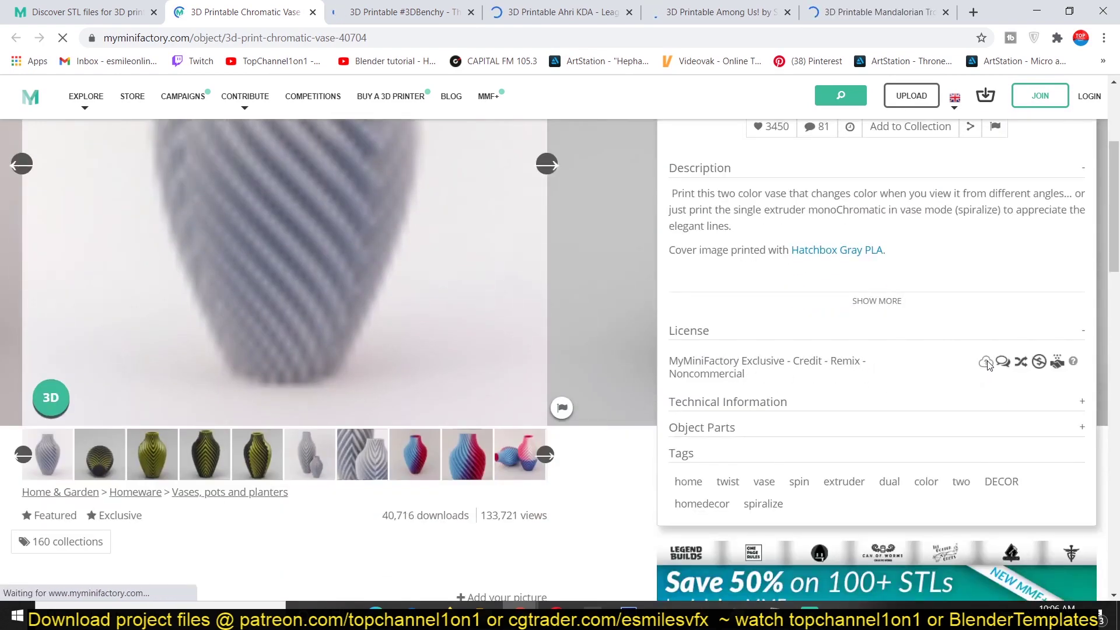
pyautogui.scroll(1, 900, 373)
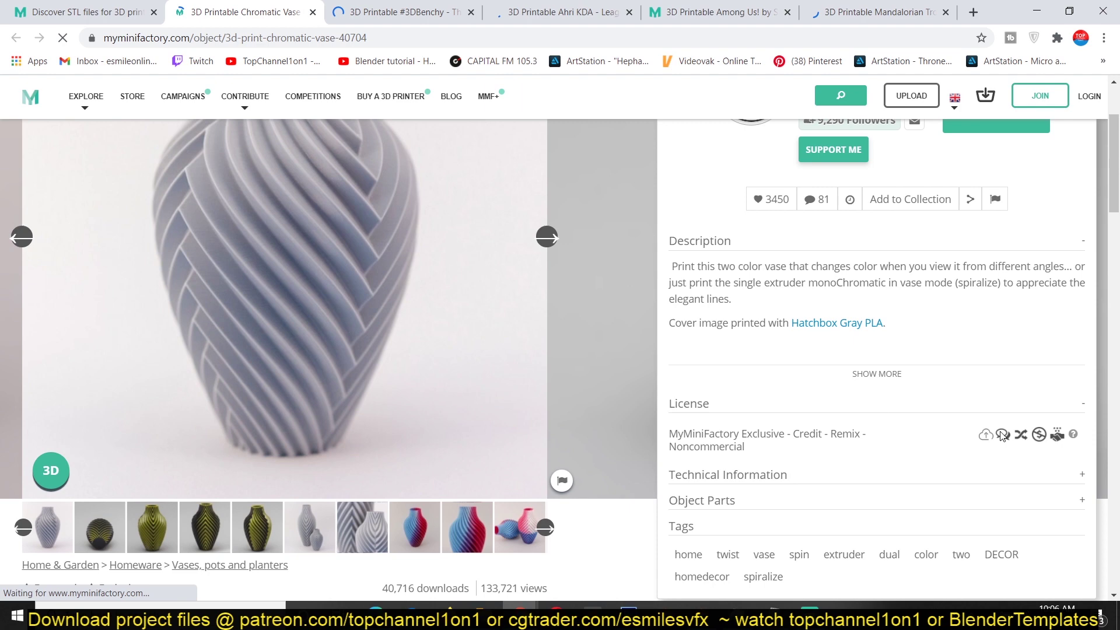
pyautogui.moveTo(1004, 439)
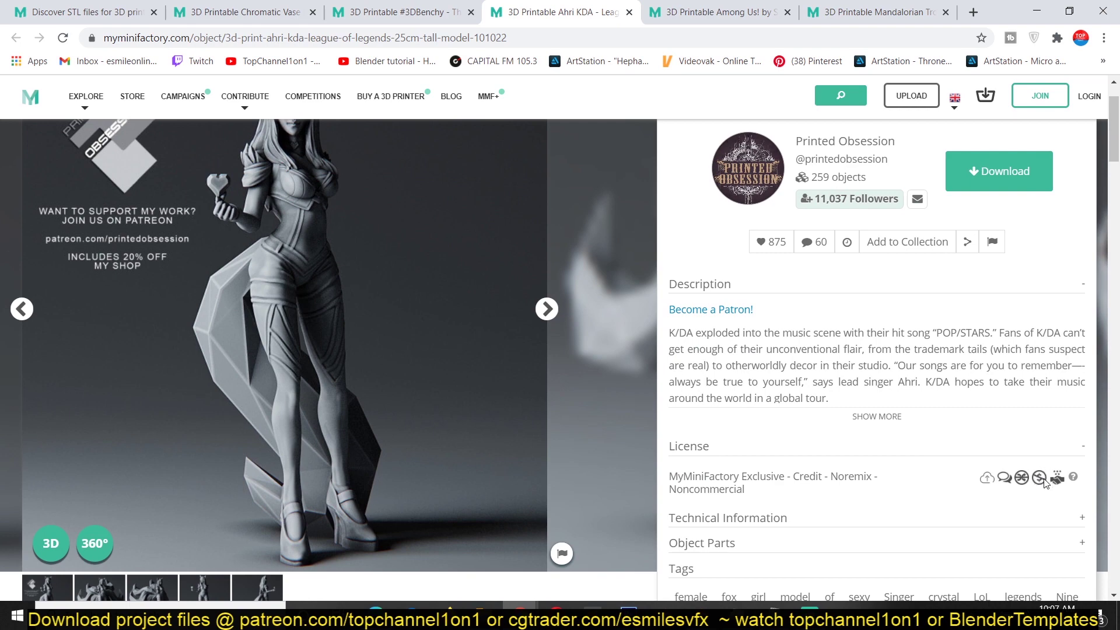
# Check the commercial-use term of the Ahri KDA model's licence and the licence section of the Among Us! model.
pyautogui.moveTo(1042, 480)
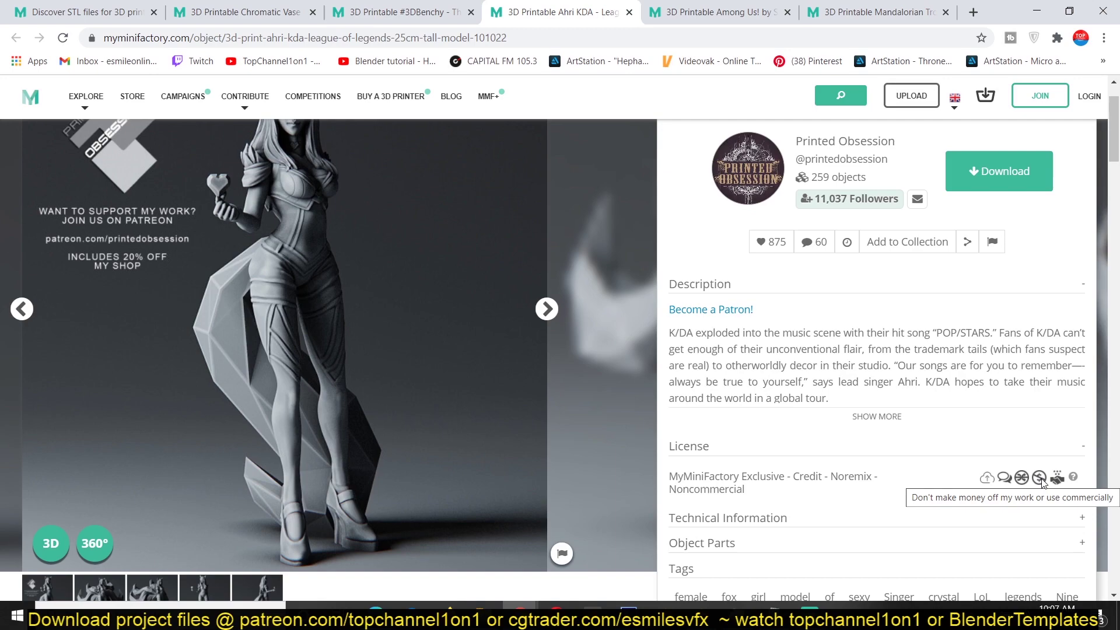
pyautogui.scroll(1, 1042, 480)
pyautogui.hotkey('ctrl', 'Tab')
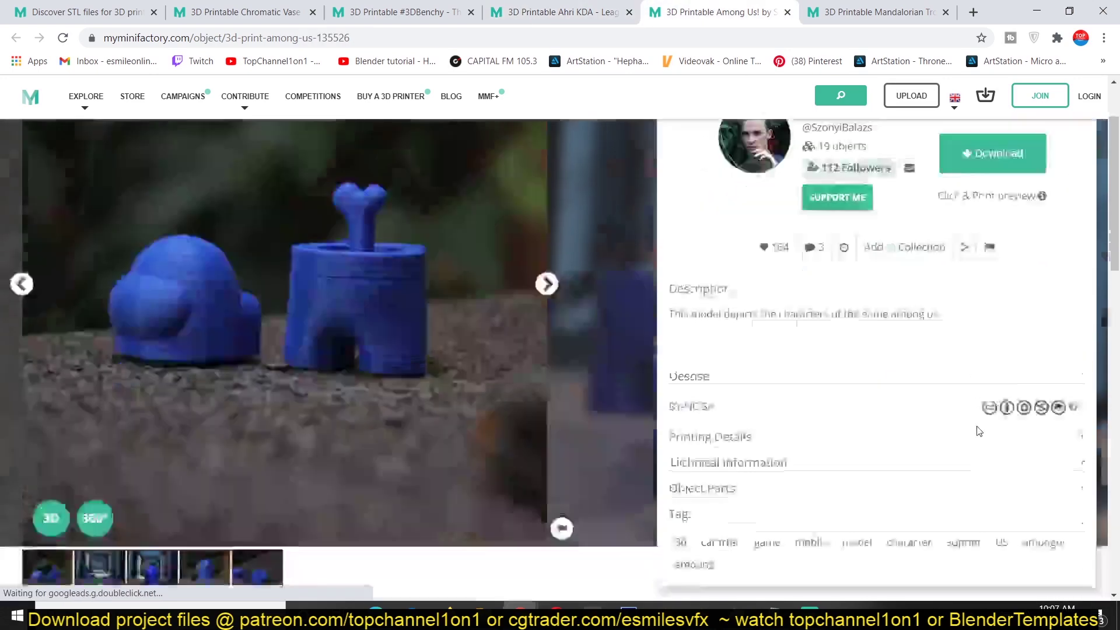
pyautogui.scroll(-3, 975, 427)
pyautogui.scroll(2, 961, 427)
pyautogui.scroll(-2, 961, 426)
pyautogui.scroll(2, 961, 426)
pyautogui.scroll(-2, 961, 427)
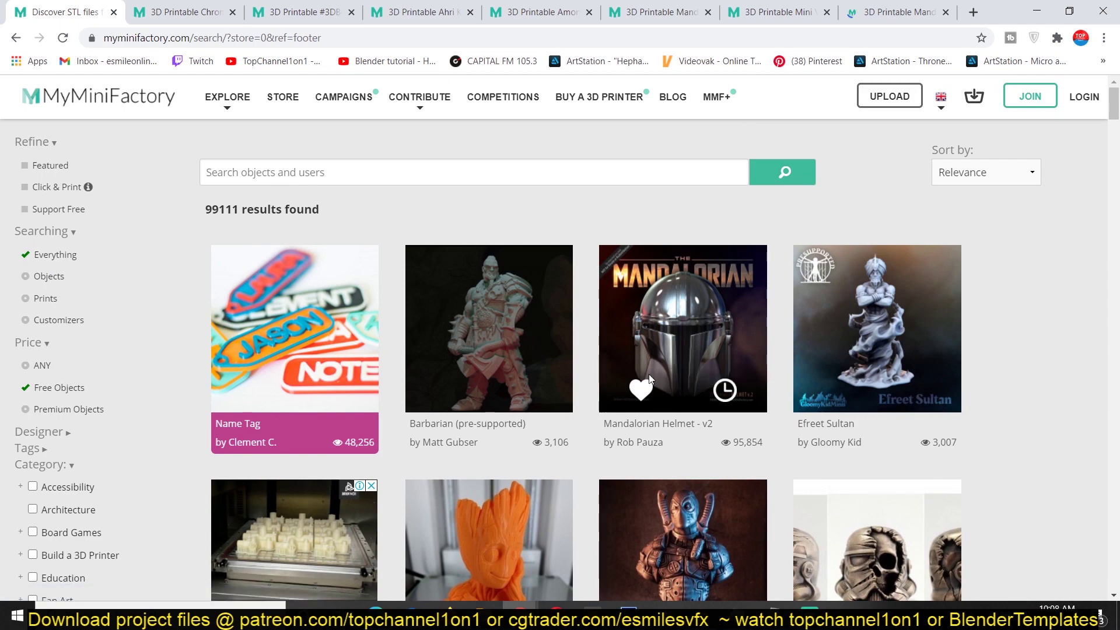
# Filter the free model search by licensing to Commercial Use Allowed and run the search again.
pyautogui.scroll(-8, 98, 317)
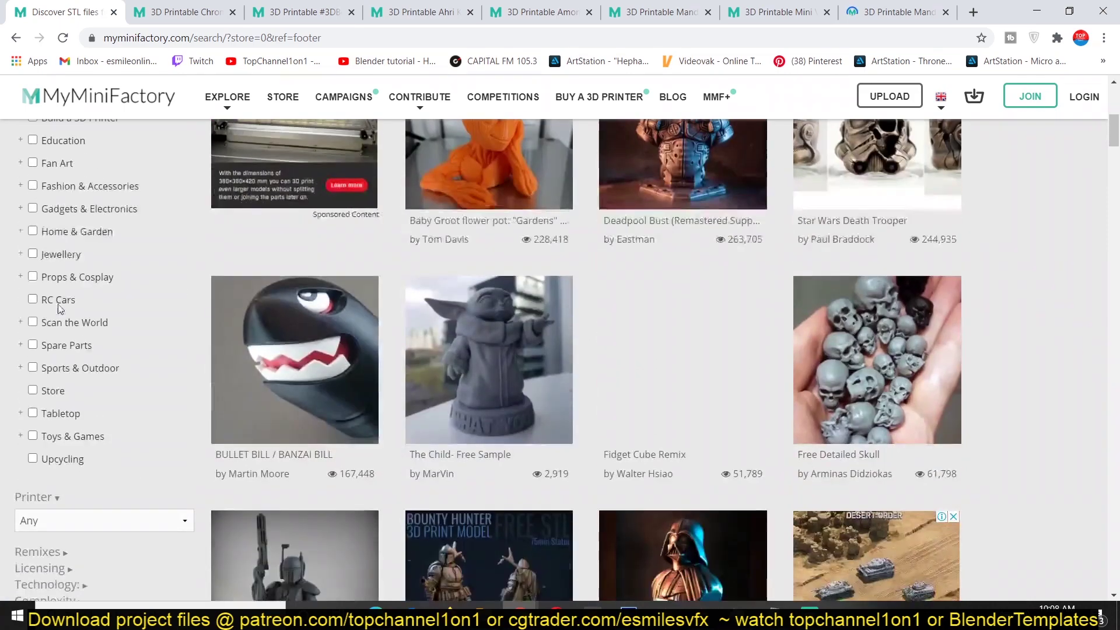
pyautogui.scroll(-4, 59, 309)
pyautogui.click(50, 349)
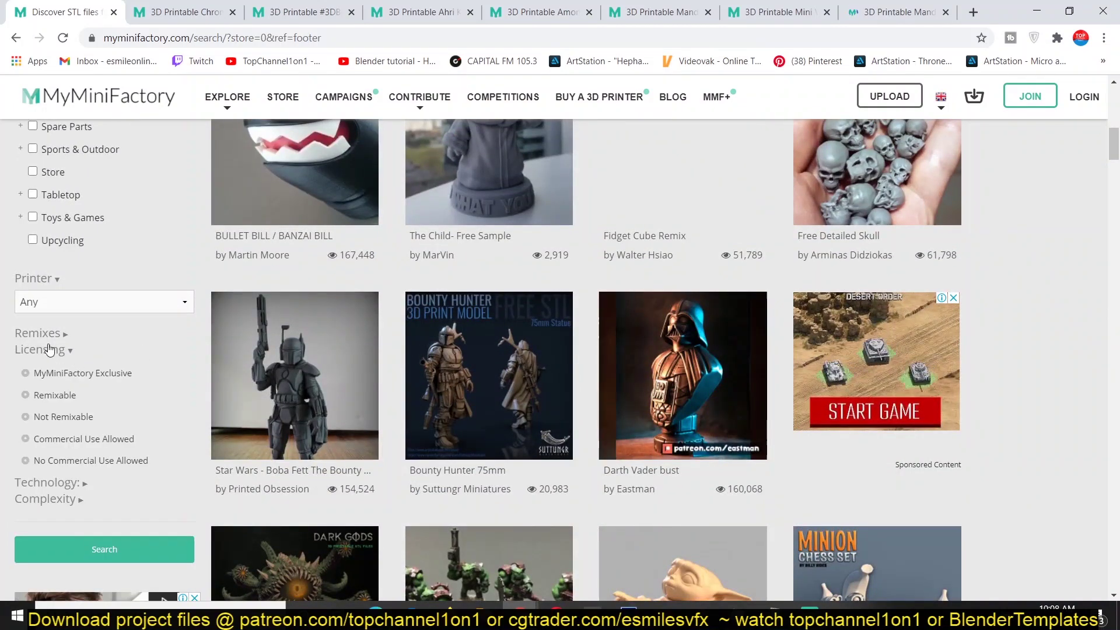
pyautogui.click(49, 349)
pyautogui.click(59, 349)
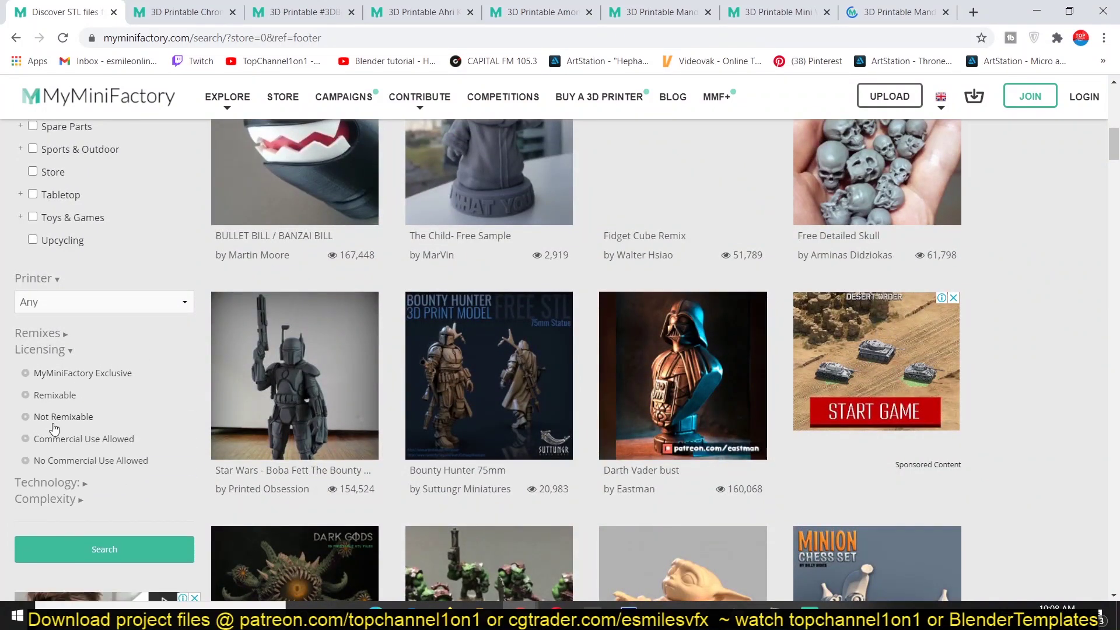
pyautogui.click(99, 442)
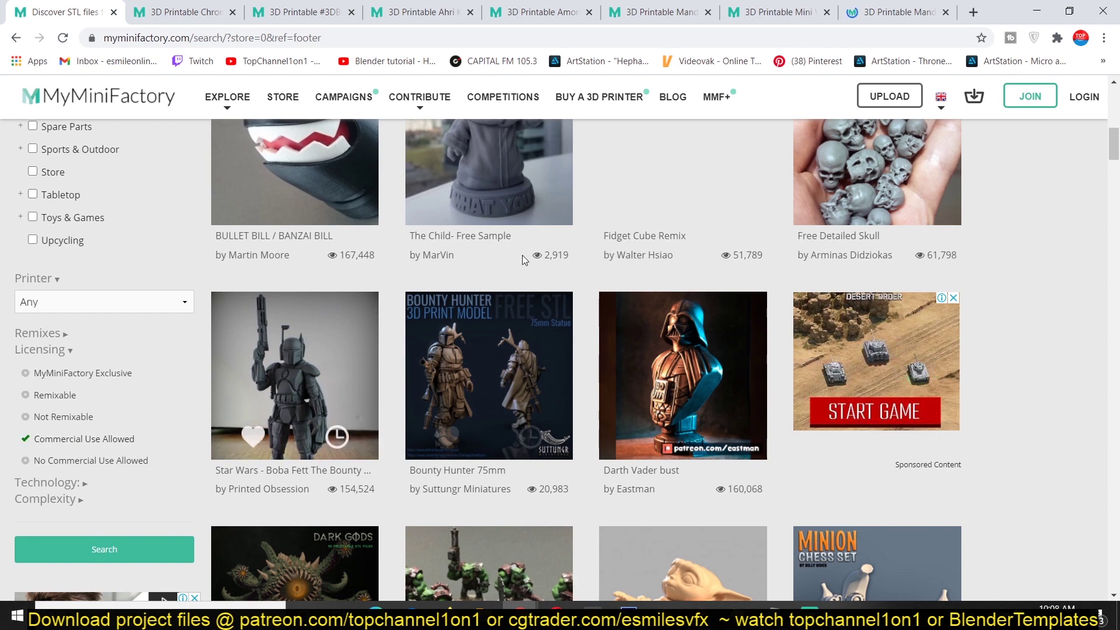
pyautogui.click(109, 548)
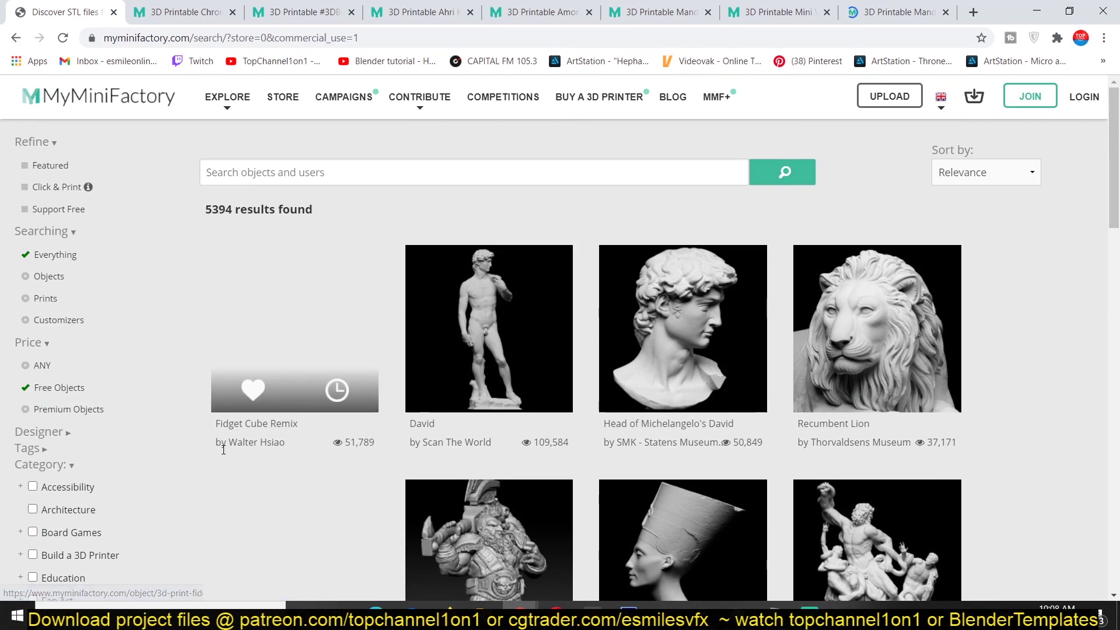
# Open the Head of Michelangelo's David model from the filtered results in a new browser tab and check its licence.
pyautogui.scroll(-1, 218, 457)
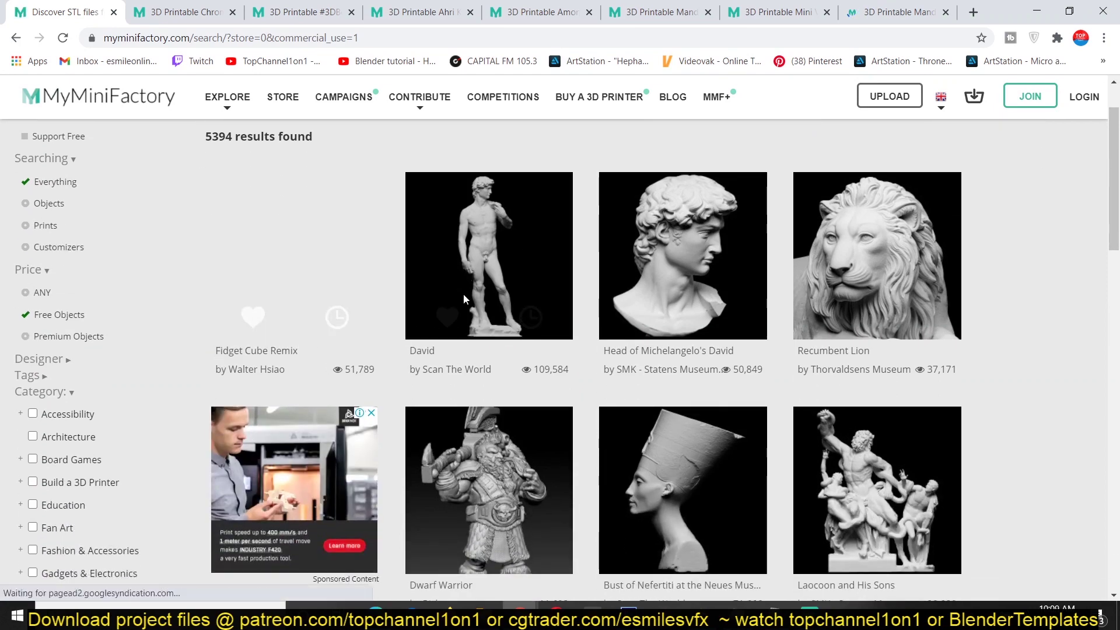
pyautogui.scroll(-2, 1028, 359)
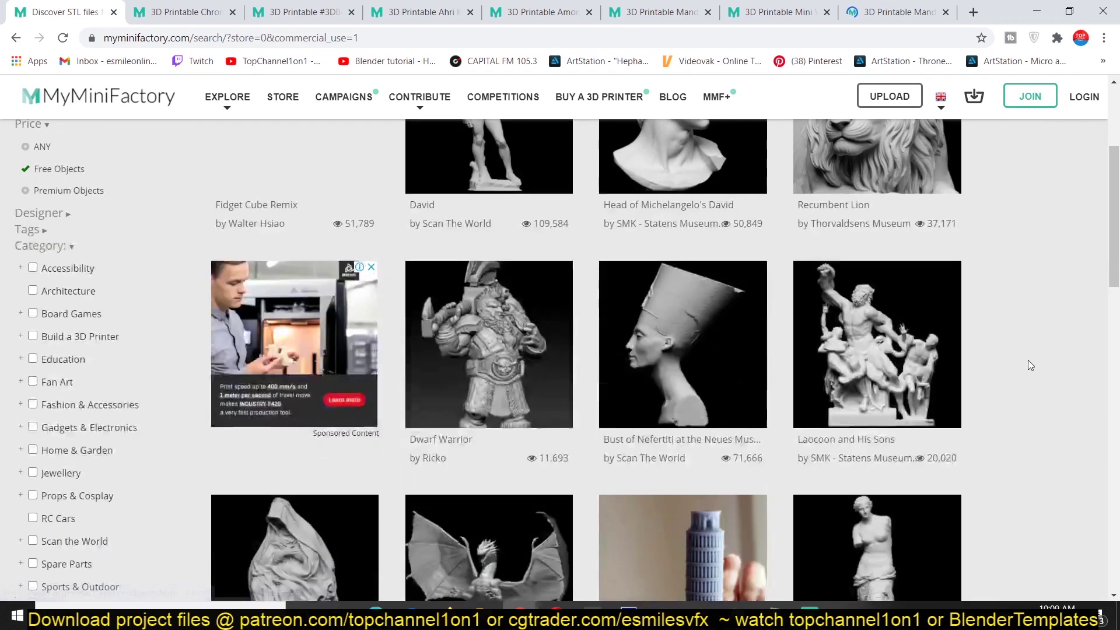
pyautogui.scroll(3, 800, 296)
pyautogui.middleClick(683, 338)
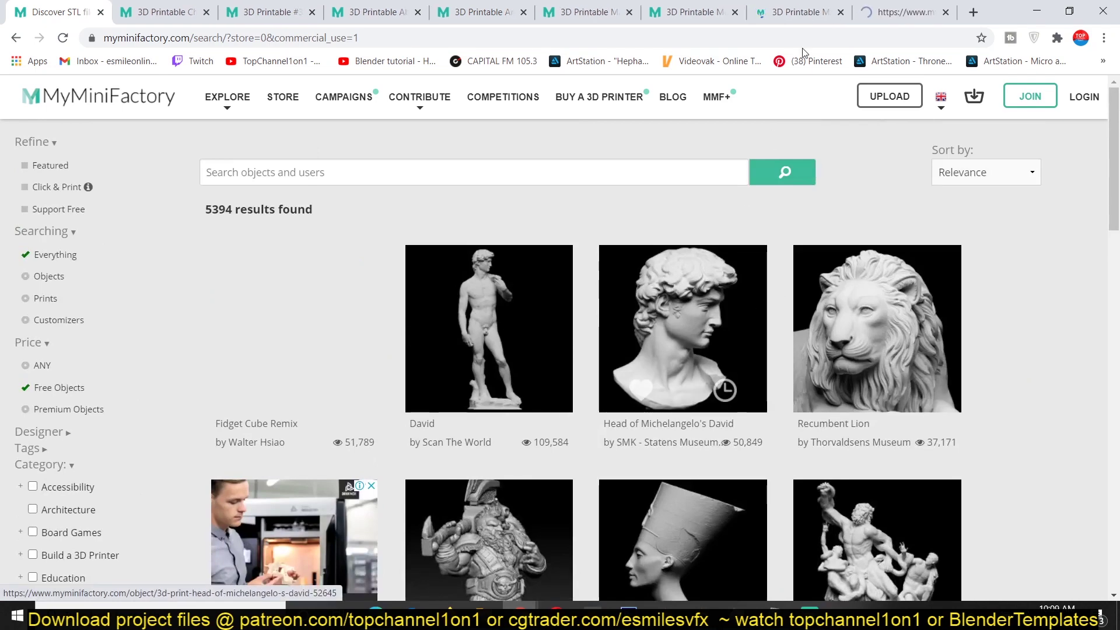
pyautogui.click(921, 7)
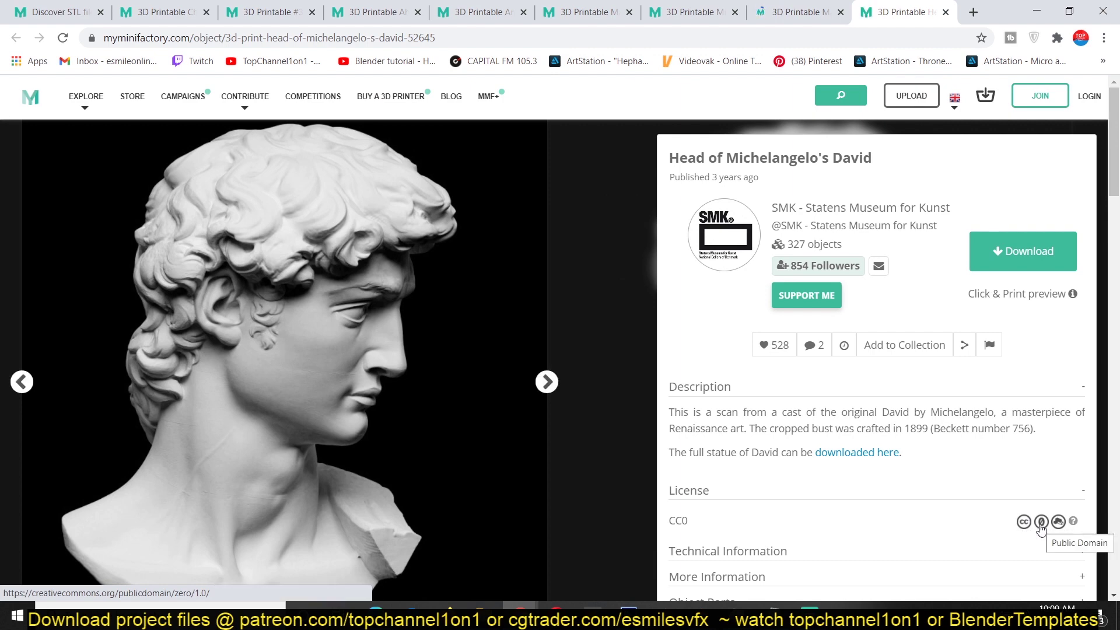
# Return to the filtered search results, look through the statues and open The Annunciation model in a new browser tab.
pyautogui.hotkey('ctrl', 'Tab')
pyautogui.scroll(-10, 1059, 274)
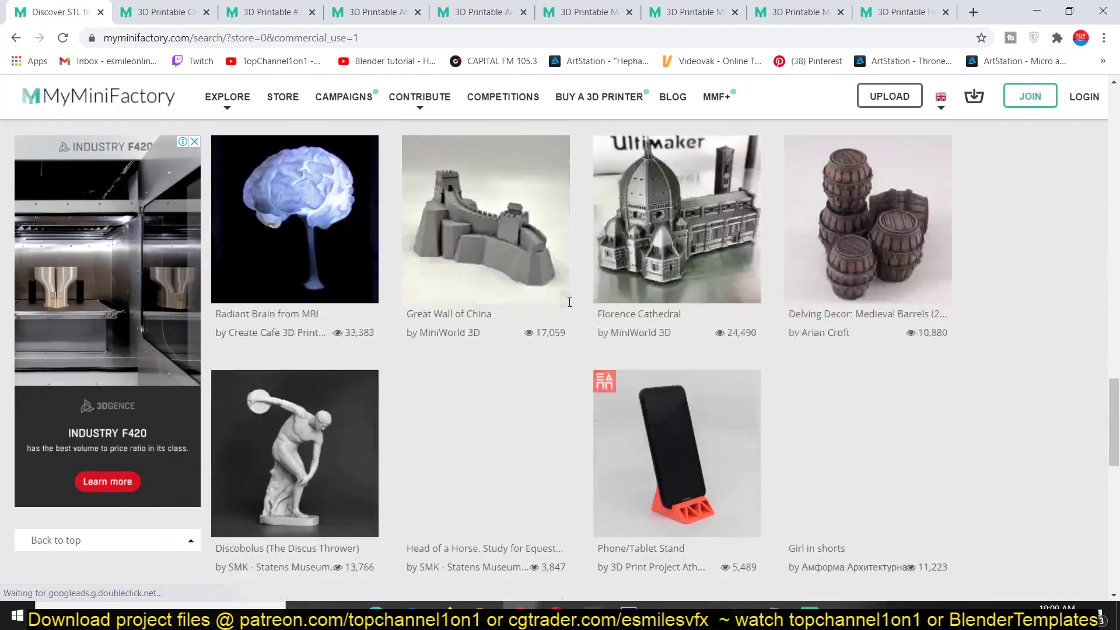
pyautogui.scroll(-9, 996, 338)
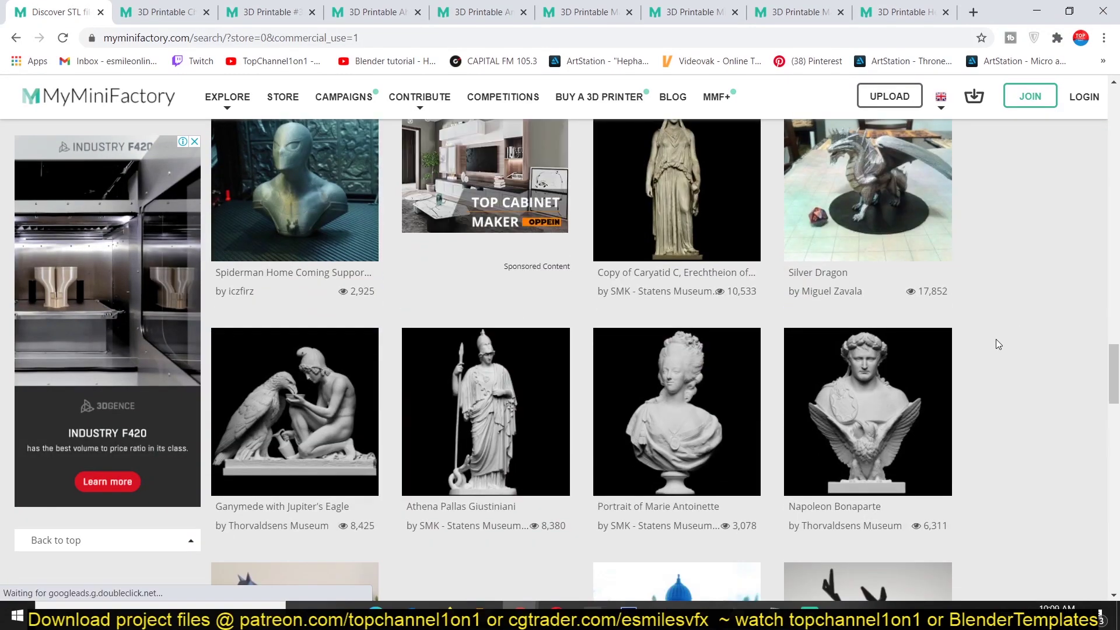
pyautogui.scroll(-7, 996, 340)
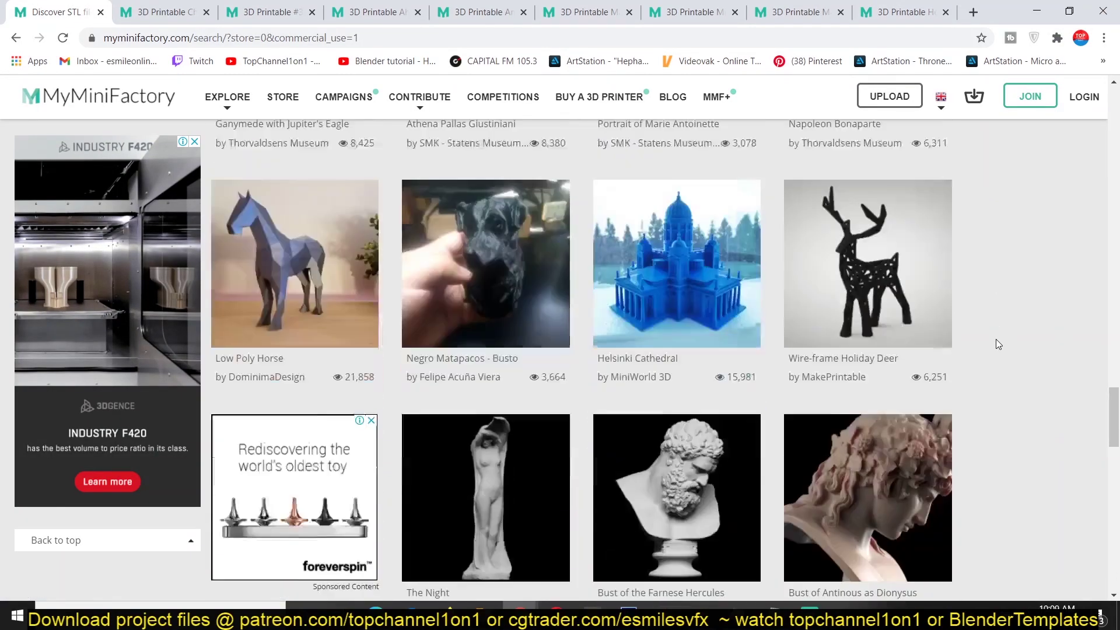
pyautogui.scroll(-5, 996, 339)
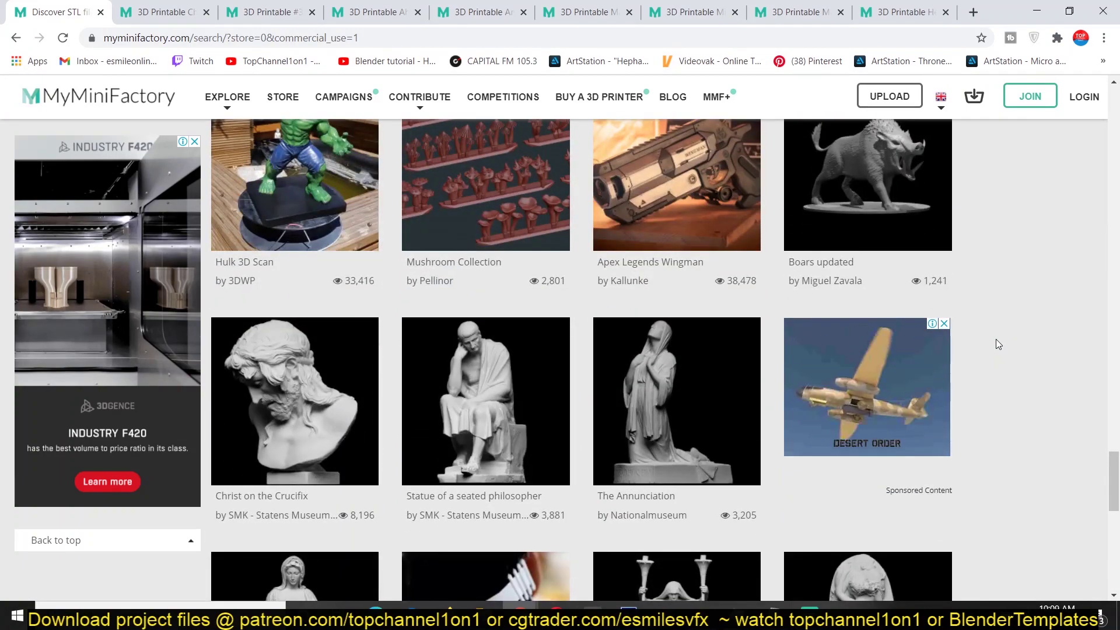
pyautogui.scroll(1, 997, 340)
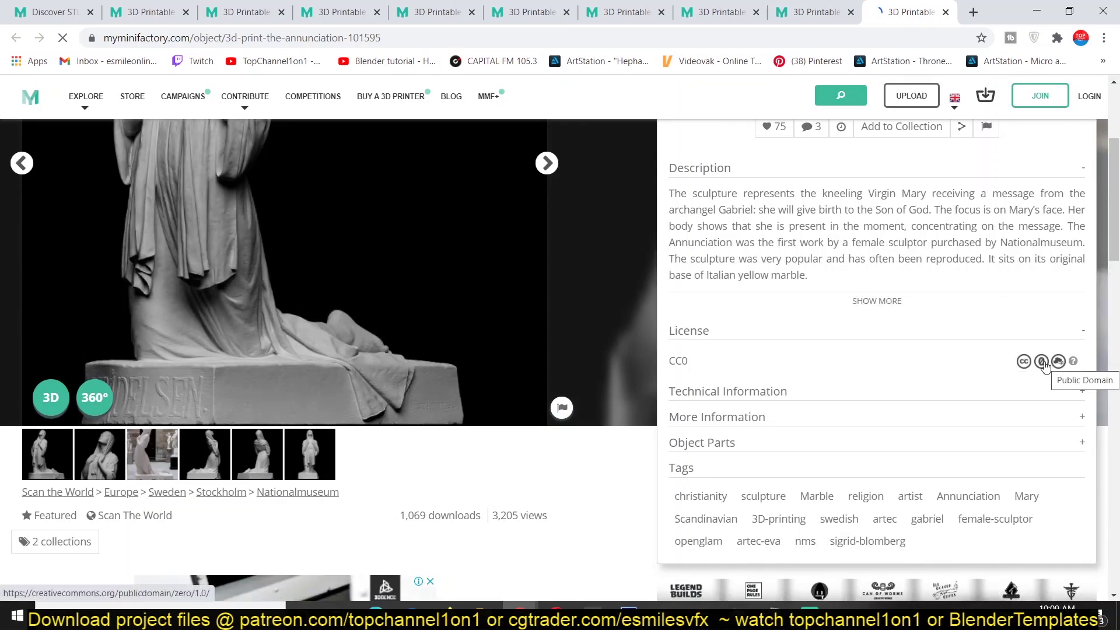
# Check the remix term in The Annunciation's licence and download the model without joining the community.
pyautogui.moveTo(1064, 369)
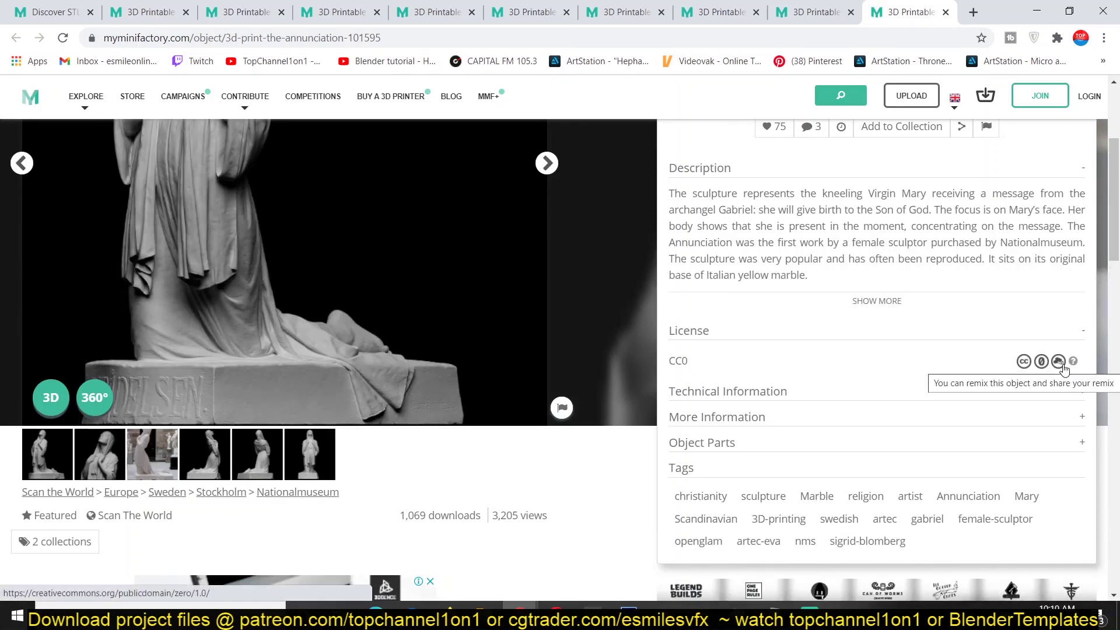
pyautogui.scroll(1, 796, 363)
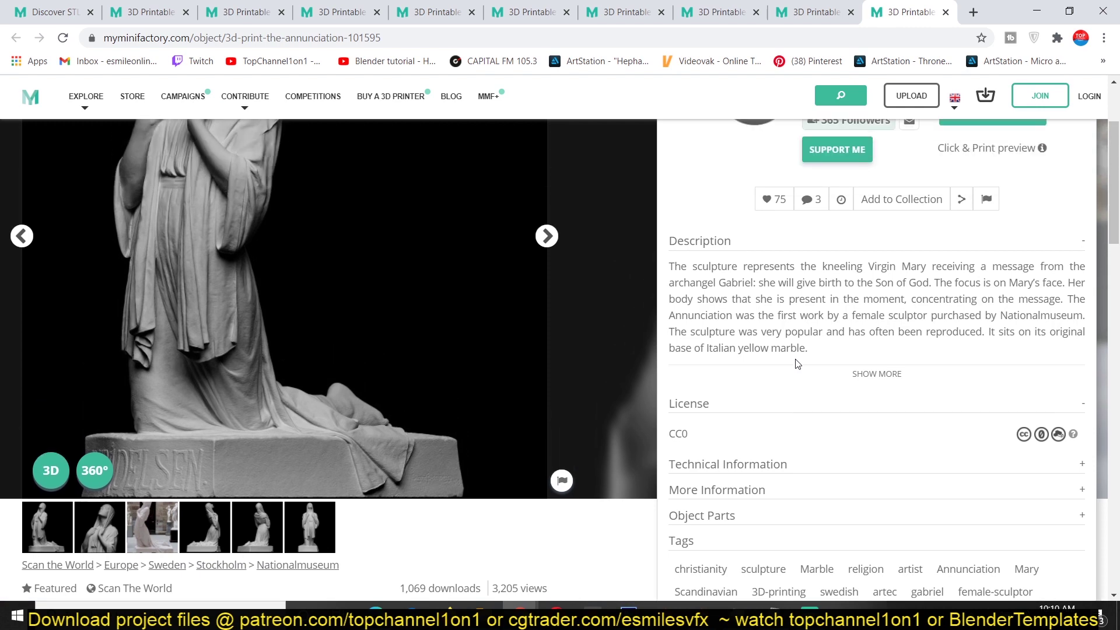
pyautogui.scroll(2, 810, 368)
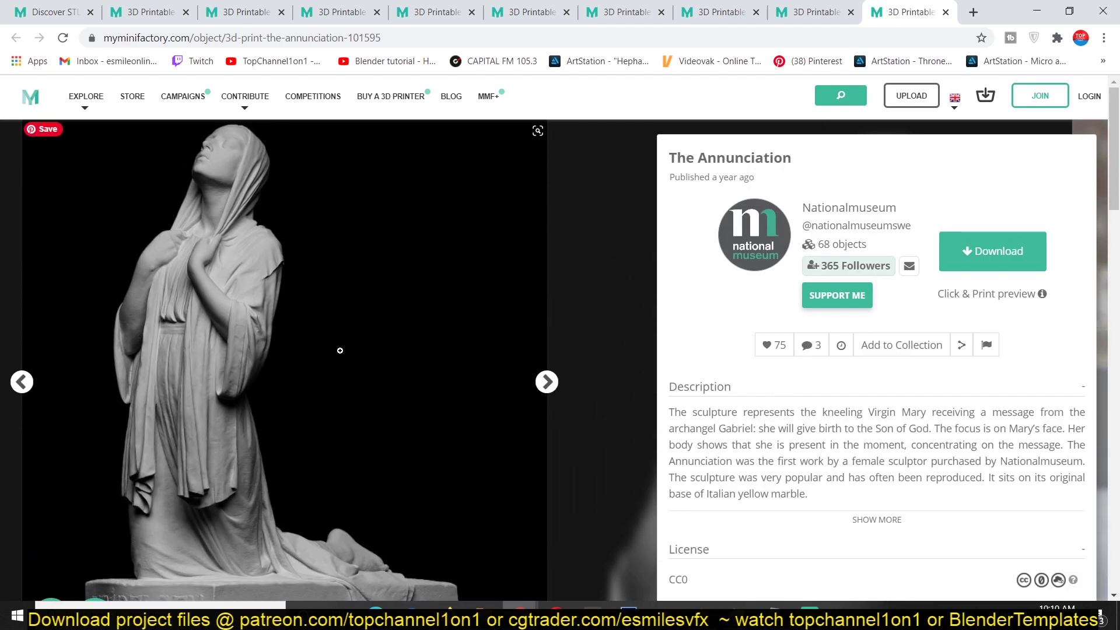
pyautogui.click(983, 248)
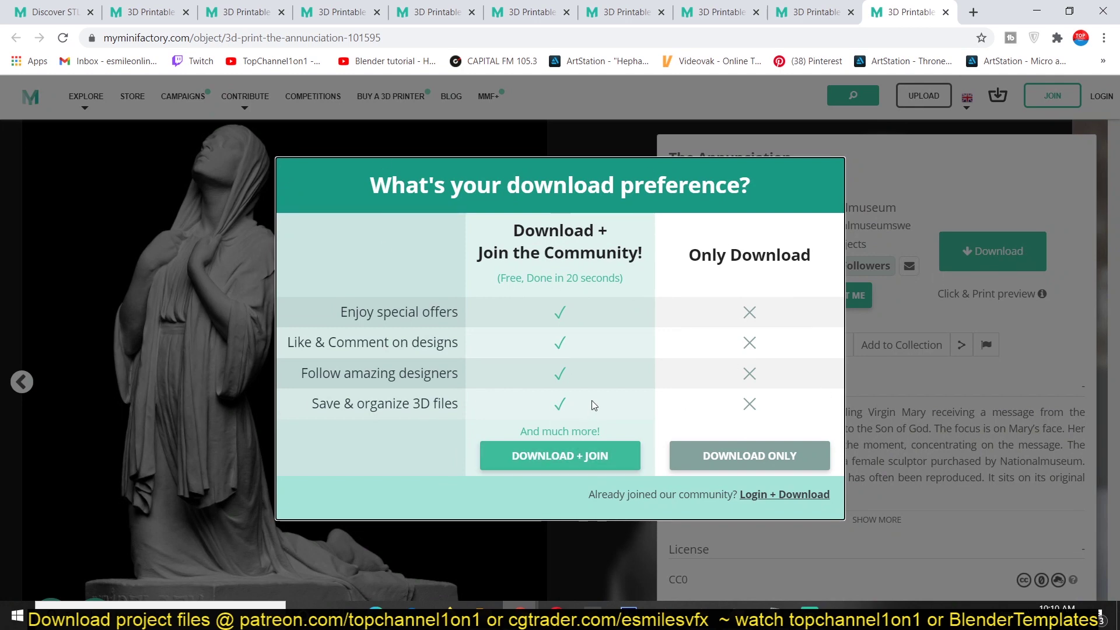
pyautogui.click(753, 456)
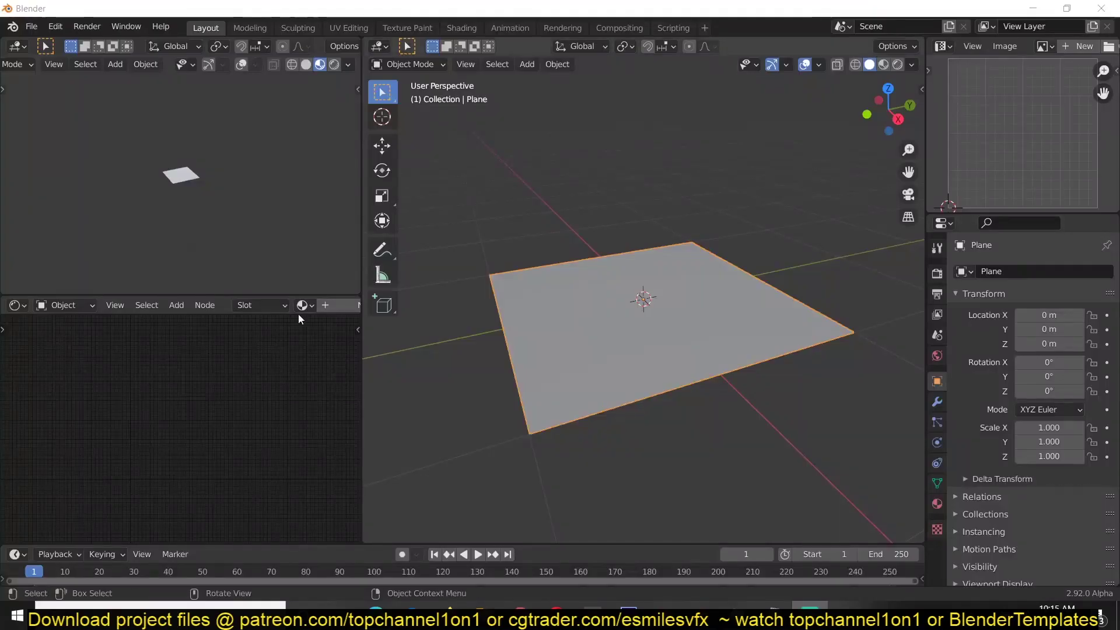
# Switch to Blender, delete the plane and import the-annunciation.stl from the Downloads folder.
pyautogui.press('x')
pyautogui.click(586, 367)
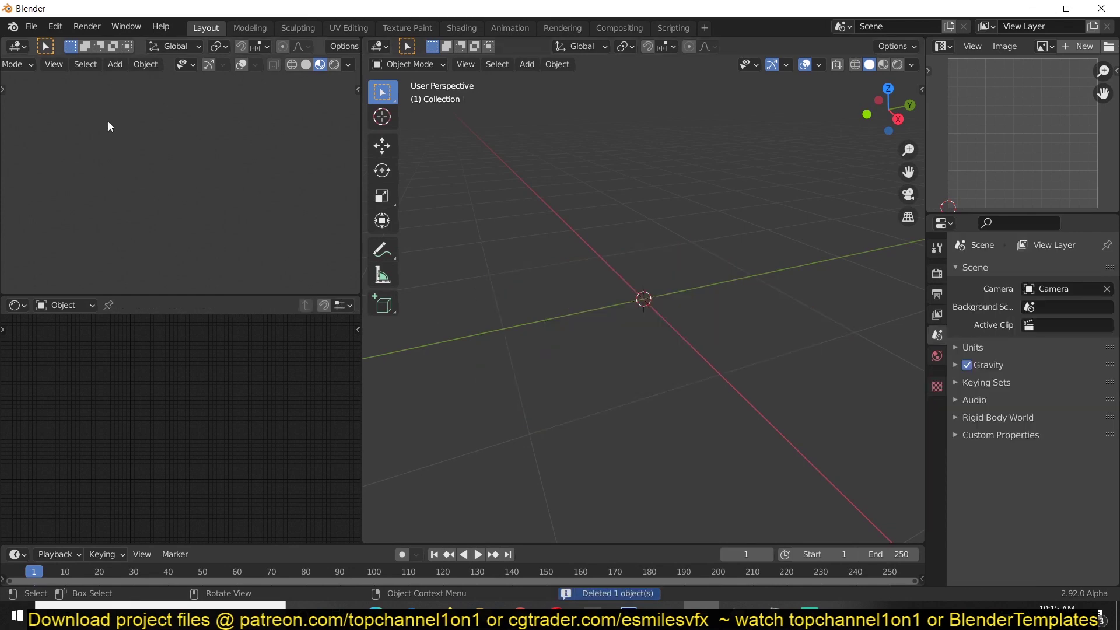
pyautogui.click(37, 31)
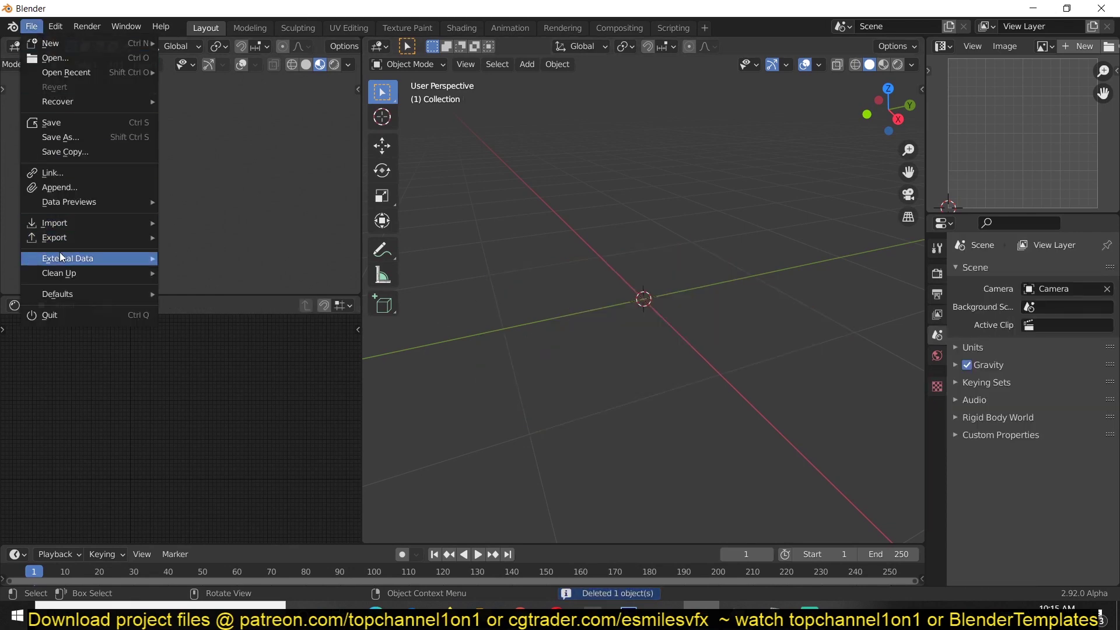
pyautogui.moveTo(70, 221)
pyautogui.click(243, 295)
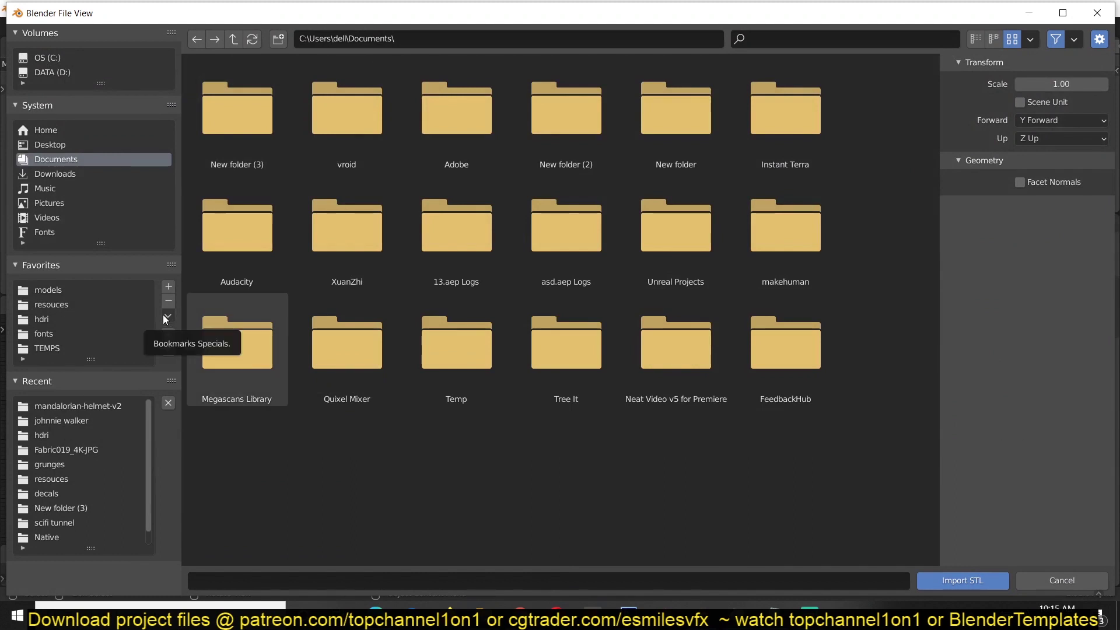
pyautogui.click(92, 174)
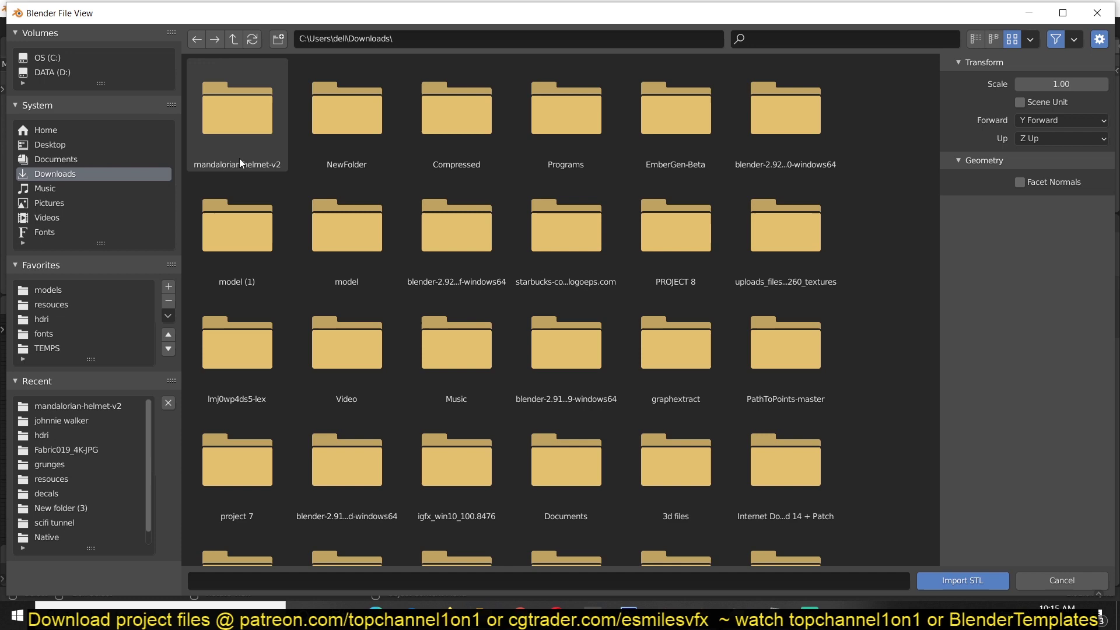
pyautogui.scroll(-5, 348, 305)
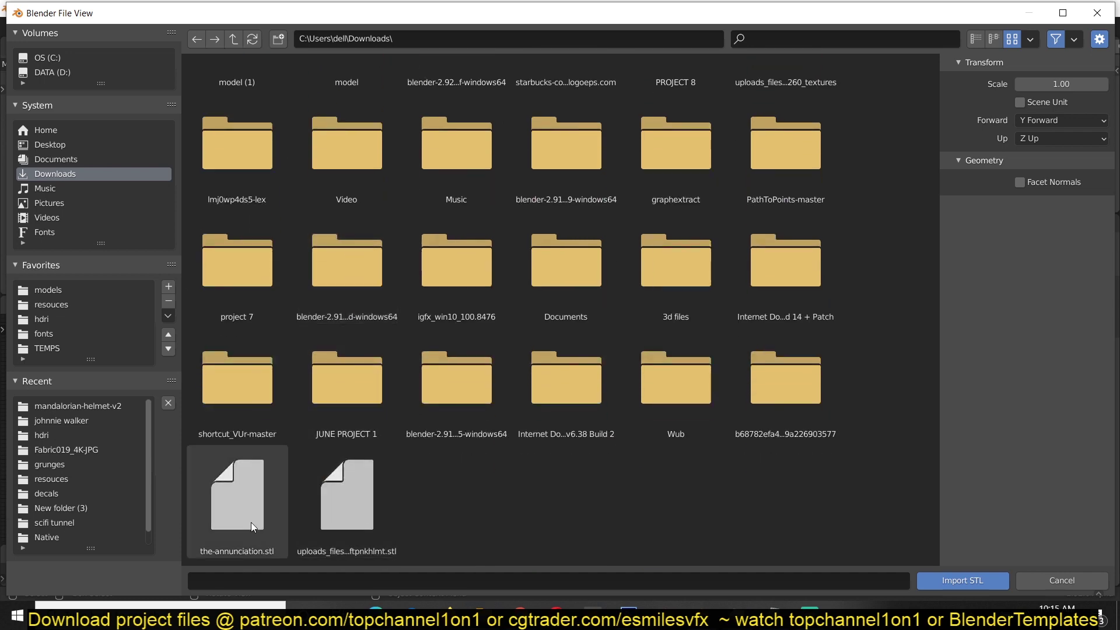
pyautogui.doubleClick(247, 518)
# Examine the imported statue from several sides and inspect its mesh density in wireframe before returning to solid shading.
pyautogui.scroll(5, 733, 296)
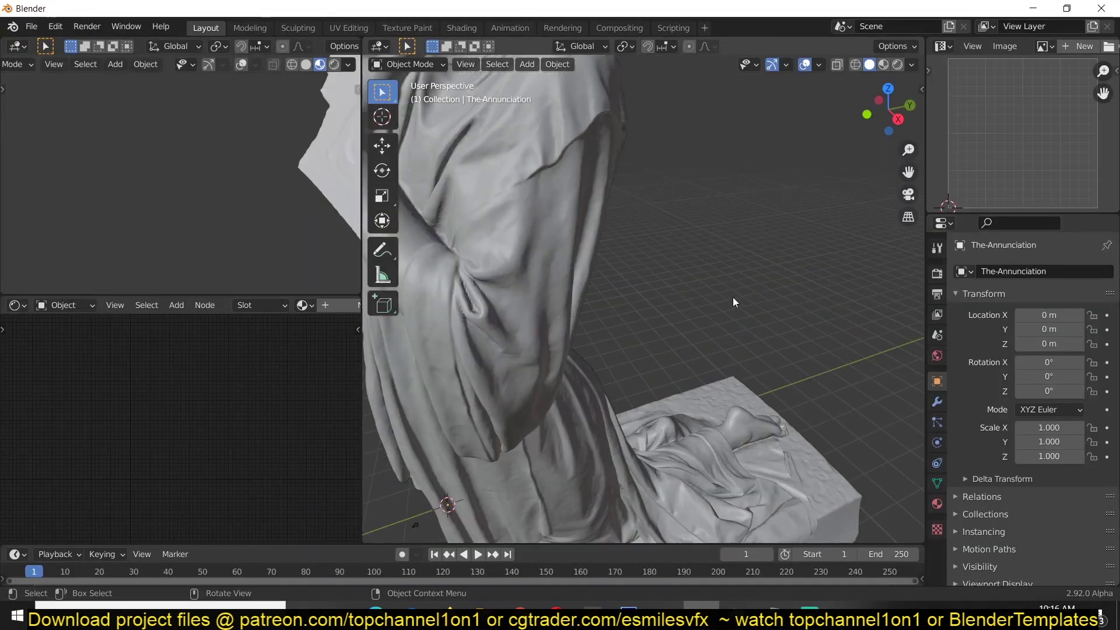
pyautogui.scroll(-5, 730, 299)
pyautogui.moveTo(681, 359); pyautogui.dragTo(733, 321, button='middle')
pyautogui.scroll(2, 818, 392)
pyautogui.click(733, 320)
pyautogui.press('z')
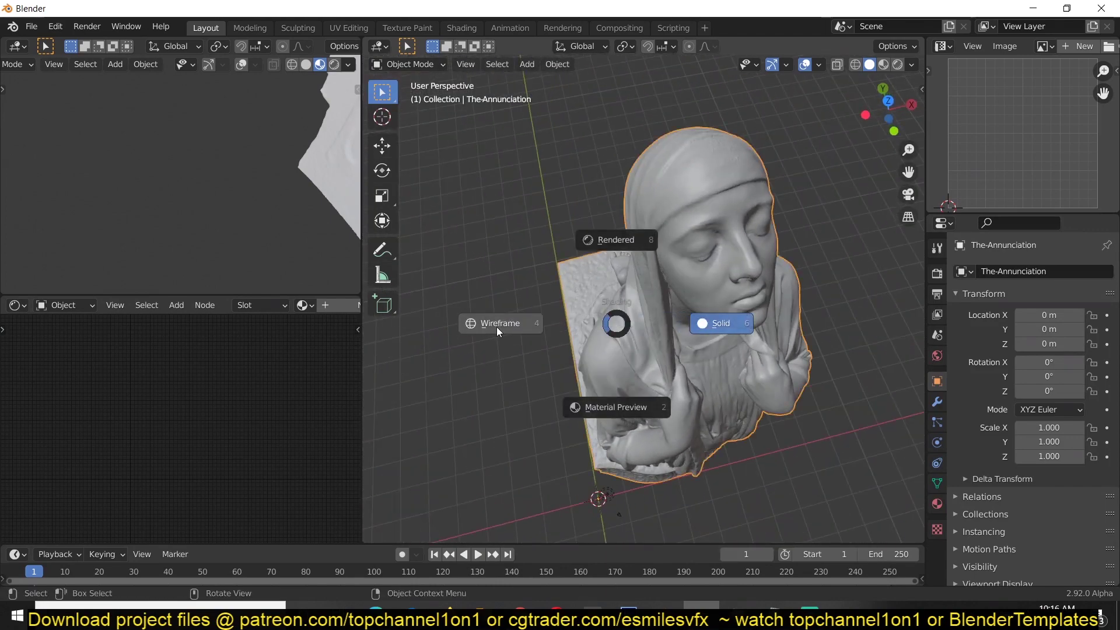
pyautogui.click(497, 325)
pyautogui.click(647, 364)
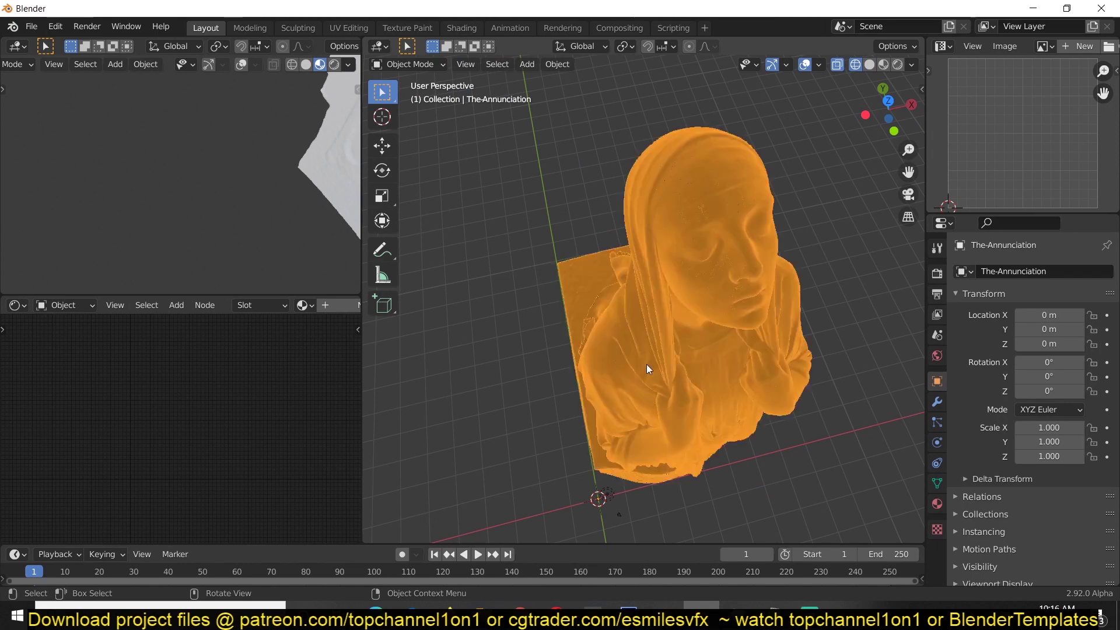
pyautogui.moveTo(647, 364); pyautogui.dragTo(569, 325, button='middle')
pyautogui.press('z')
pyautogui.click(794, 339)
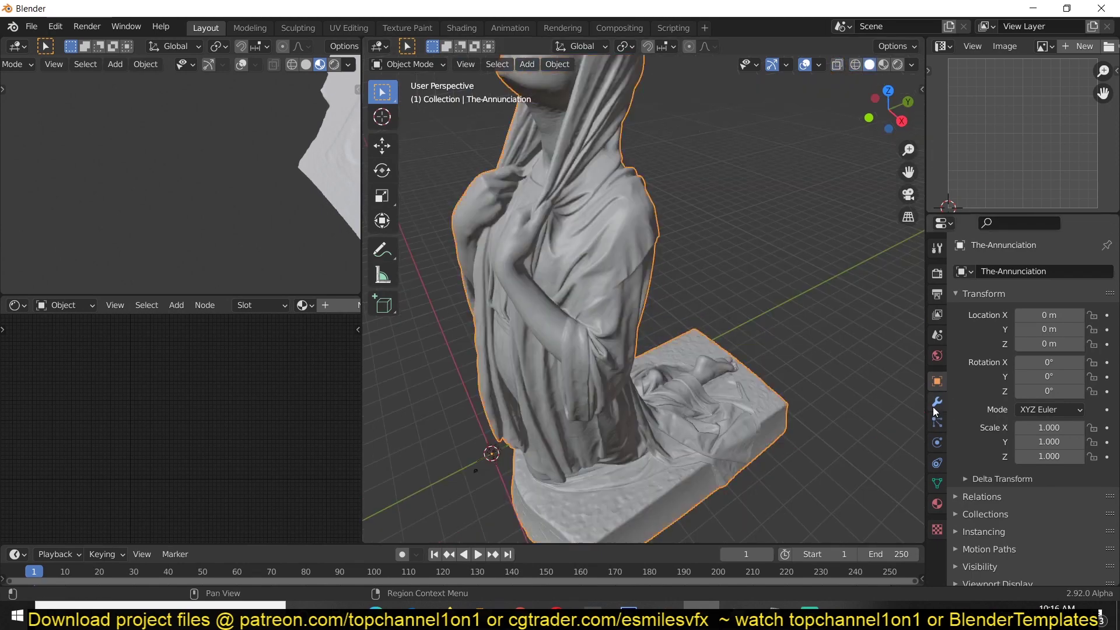
# Add a Decimate modifier to the statue and set its collapse ratio to 0.2.
pyautogui.click(935, 404)
pyautogui.click(937, 424)
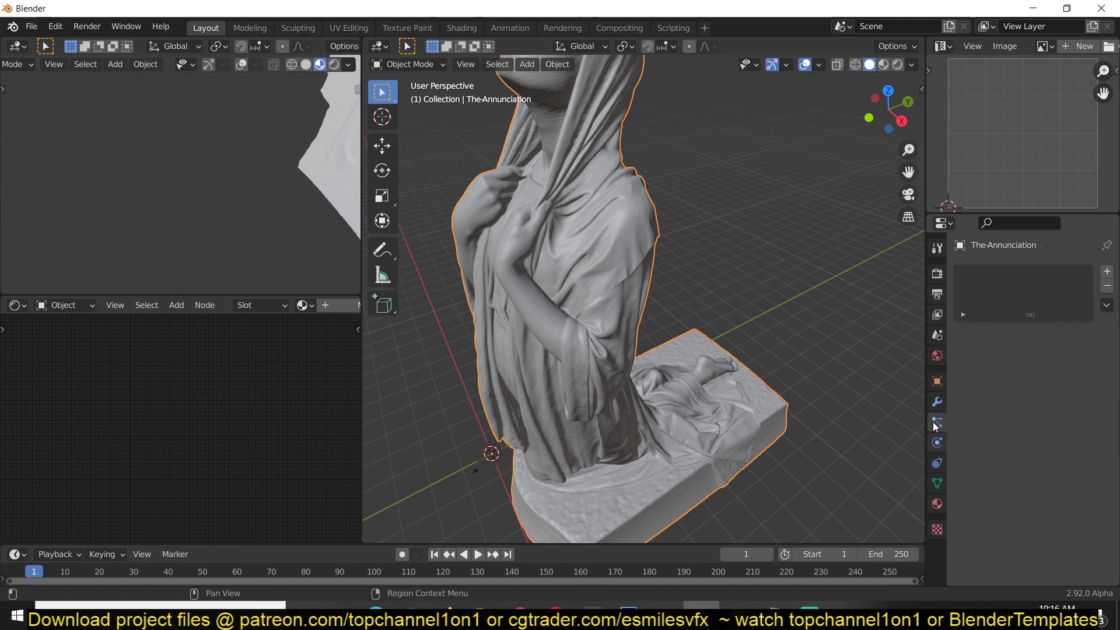
pyautogui.click(938, 402)
pyautogui.click(1038, 270)
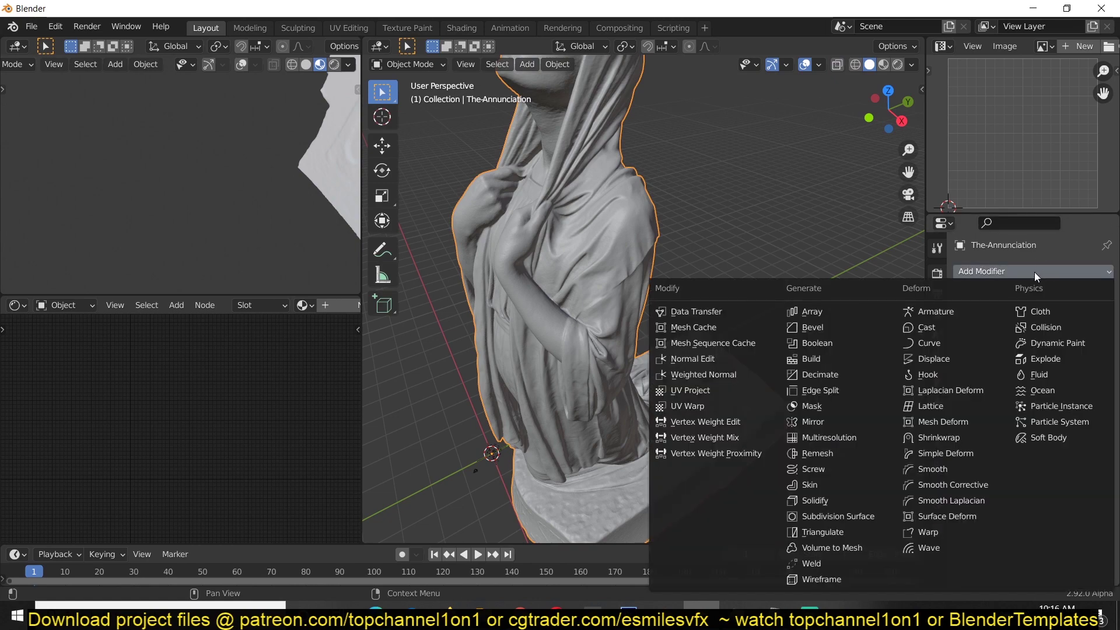
pyautogui.click(820, 374)
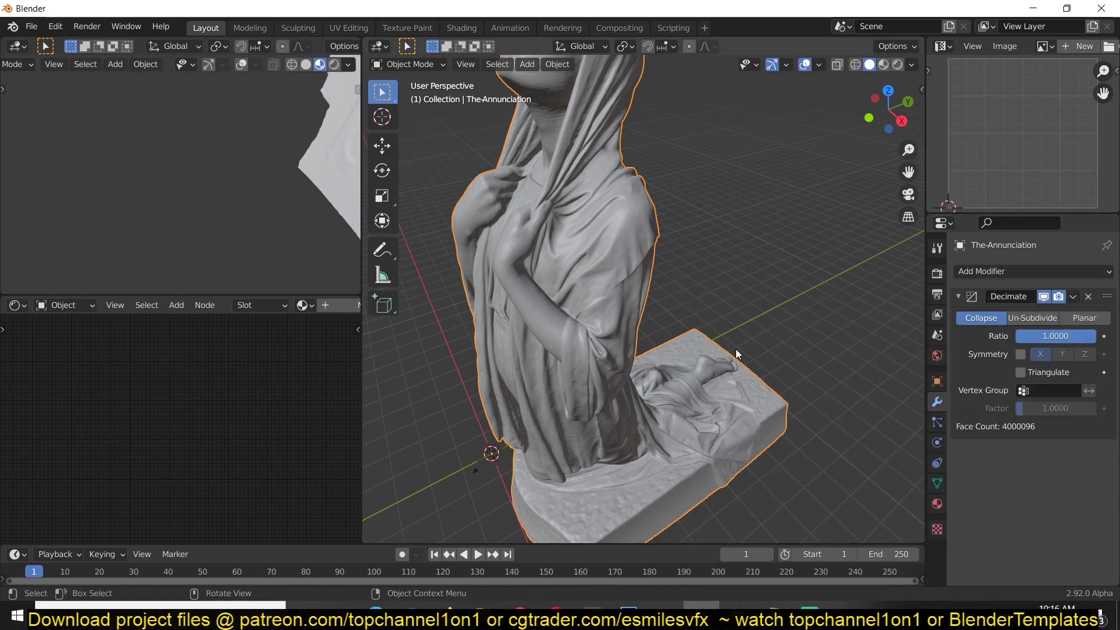
pyautogui.scroll(6, 625, 328)
pyautogui.scroll(-3, 616, 328)
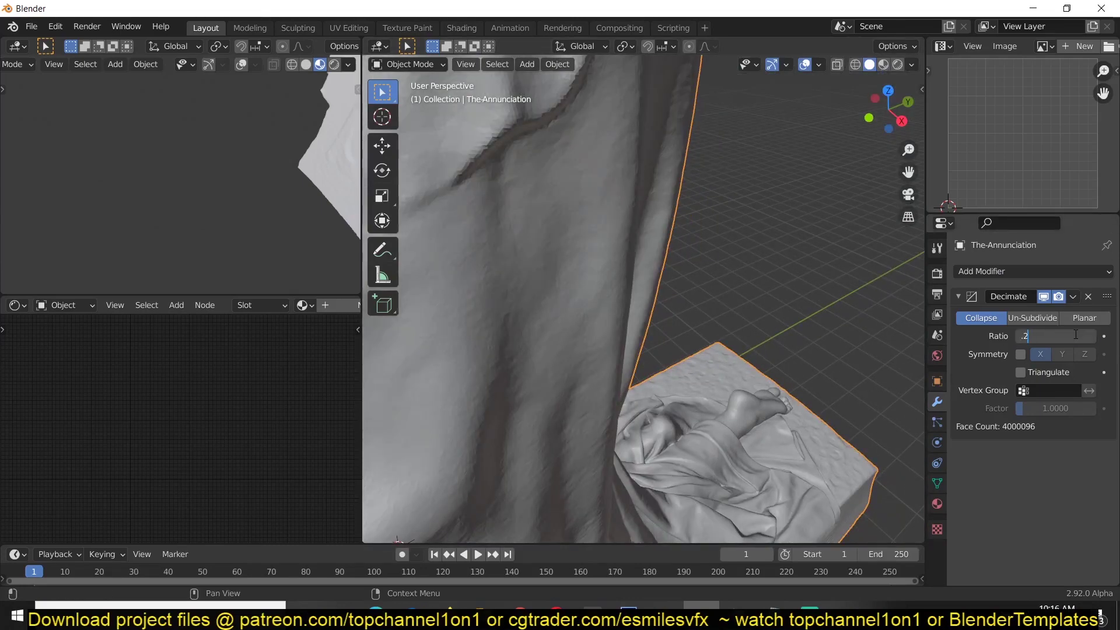
pyautogui.press('Return')
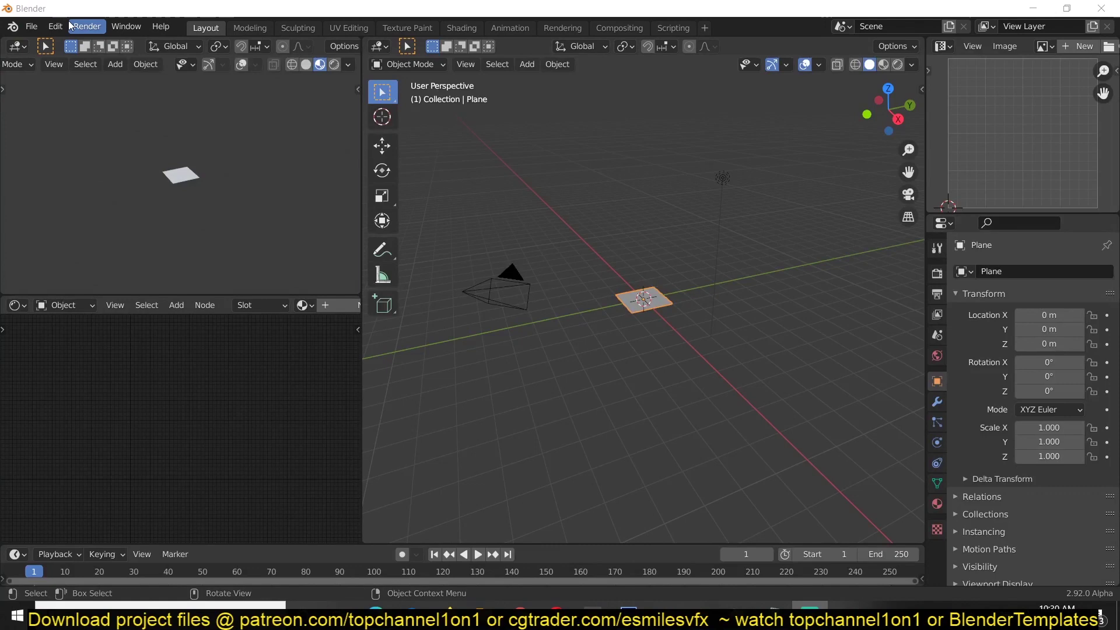
# Open grounds.blend from the templates folder in a second Blender window and copy the large textured ground plane.
pyautogui.click(40, 27)
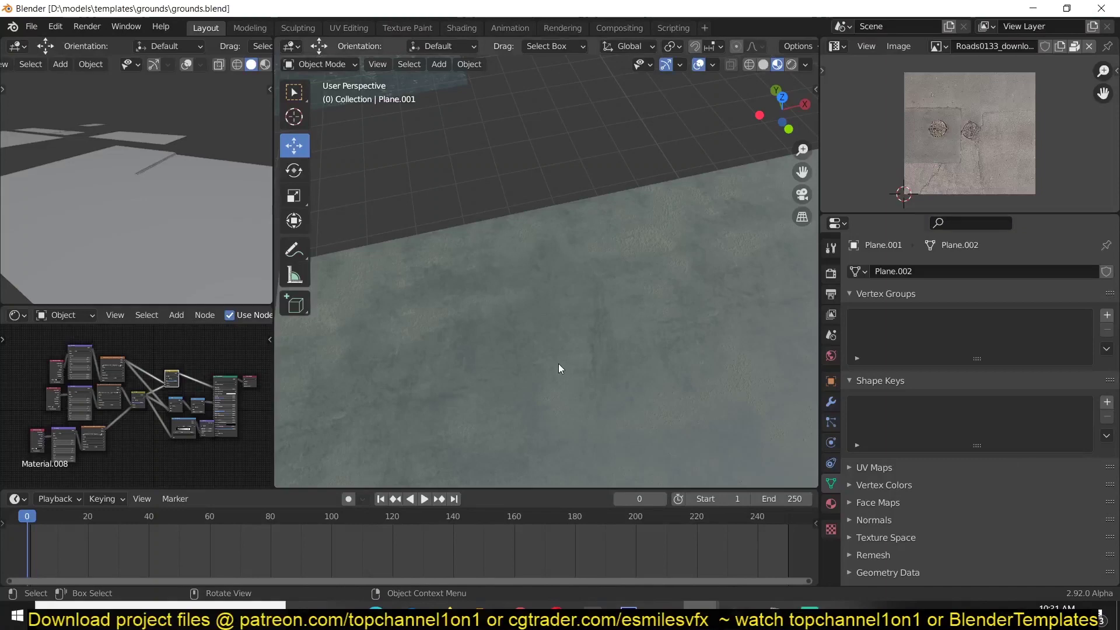
pyautogui.click(559, 363)
pyautogui.hotkey('ctrl', 'c')
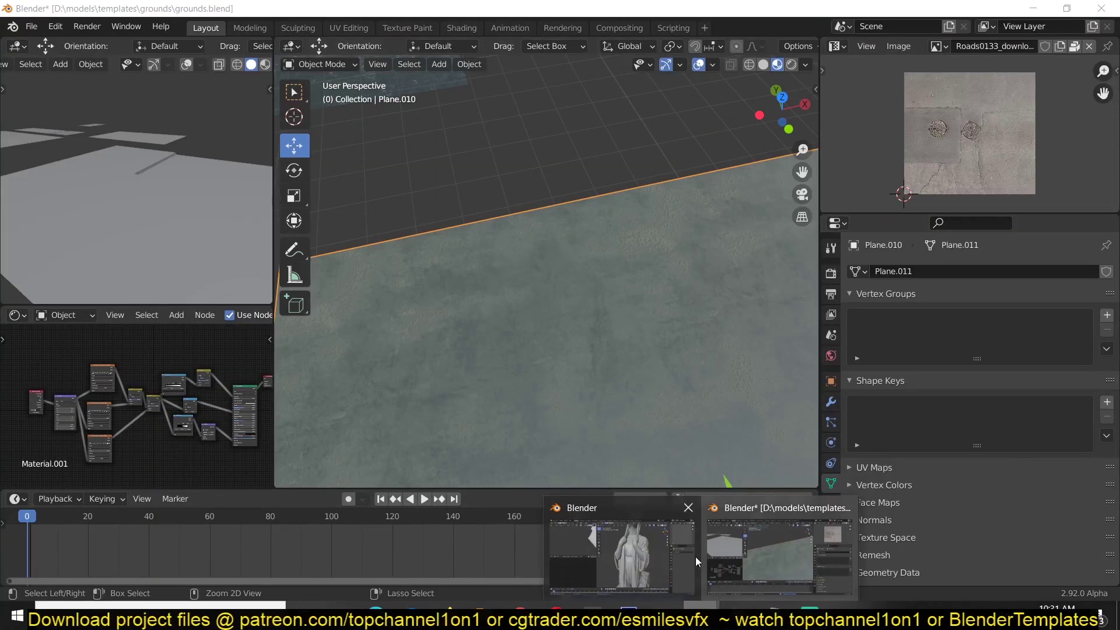
# Switch to the Blender window with the statue and paste the copied ground plane into its scene.
pyautogui.click(642, 554)
pyautogui.scroll(-5, 596, 312)
pyautogui.hotkey('ctrl', 'v')
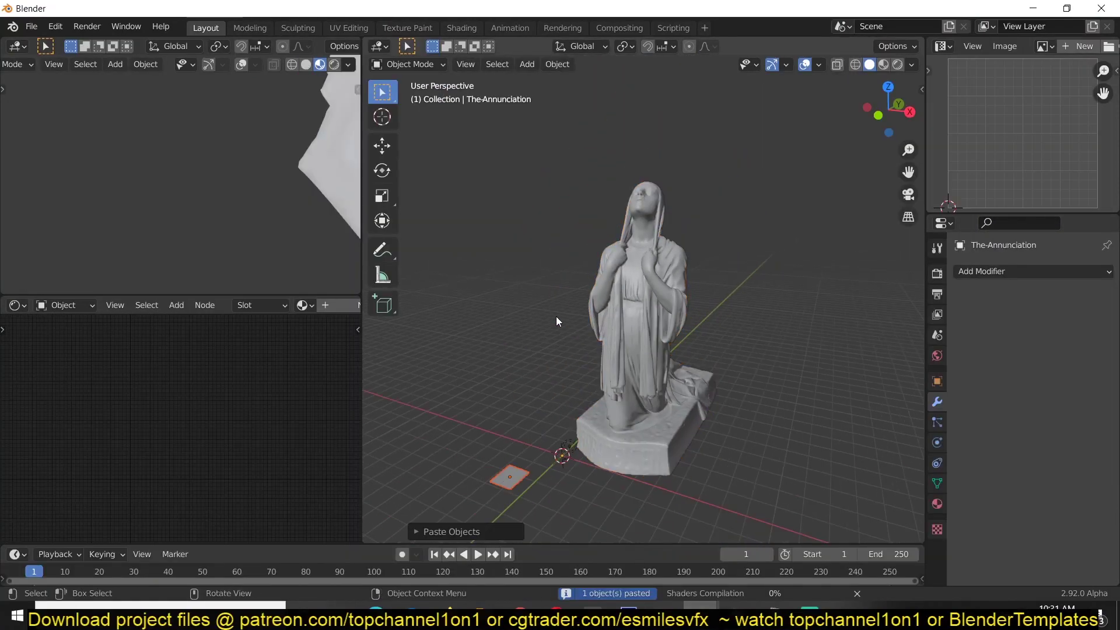
# Link the ground plane's material to the statue and show the main viewport in material preview shading.
pyautogui.click(575, 407)
pyautogui.keyDown('shift'); pyautogui.click(506, 475); pyautogui.keyUp('shift')
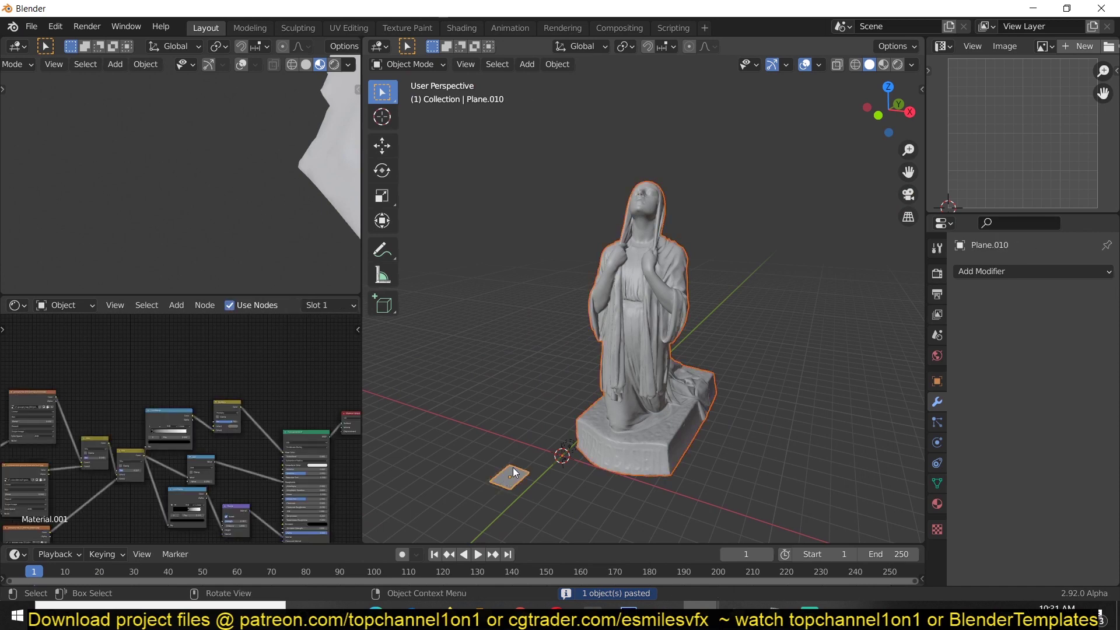
pyautogui.hotkey('ctrl', 'l')
pyautogui.click(509, 478)
pyautogui.scroll(2, 666, 362)
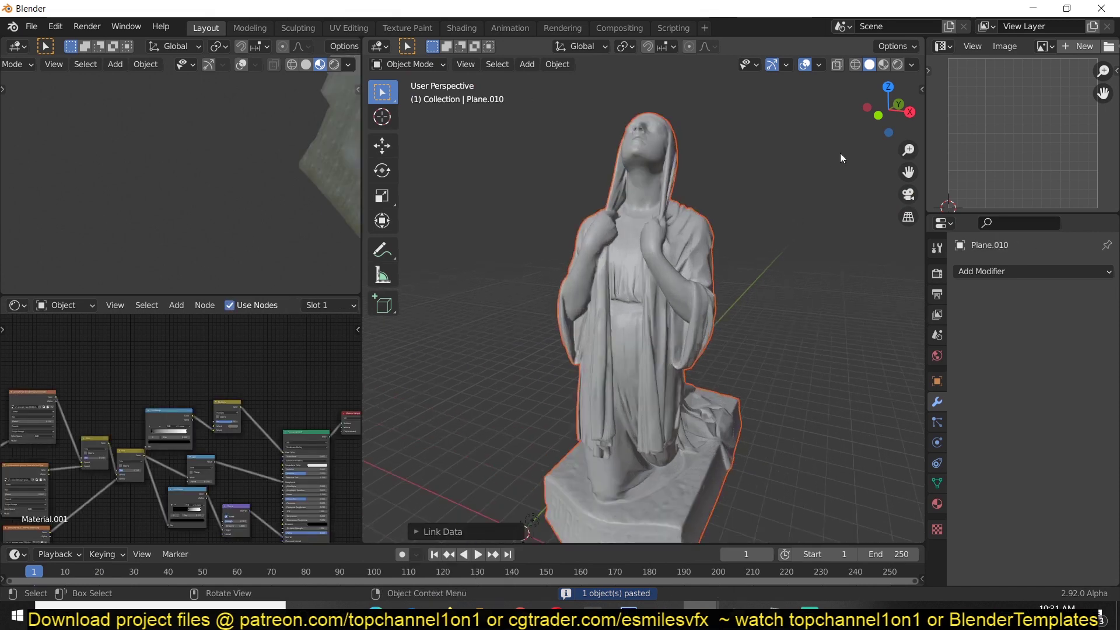
pyautogui.click(883, 65)
pyautogui.moveTo(776, 206); pyautogui.dragTo(621, 232, button='middle')
# Scale the statue down and apply its object transform.
pyautogui.click(620, 232)
pyautogui.scroll(-4, 752, 211)
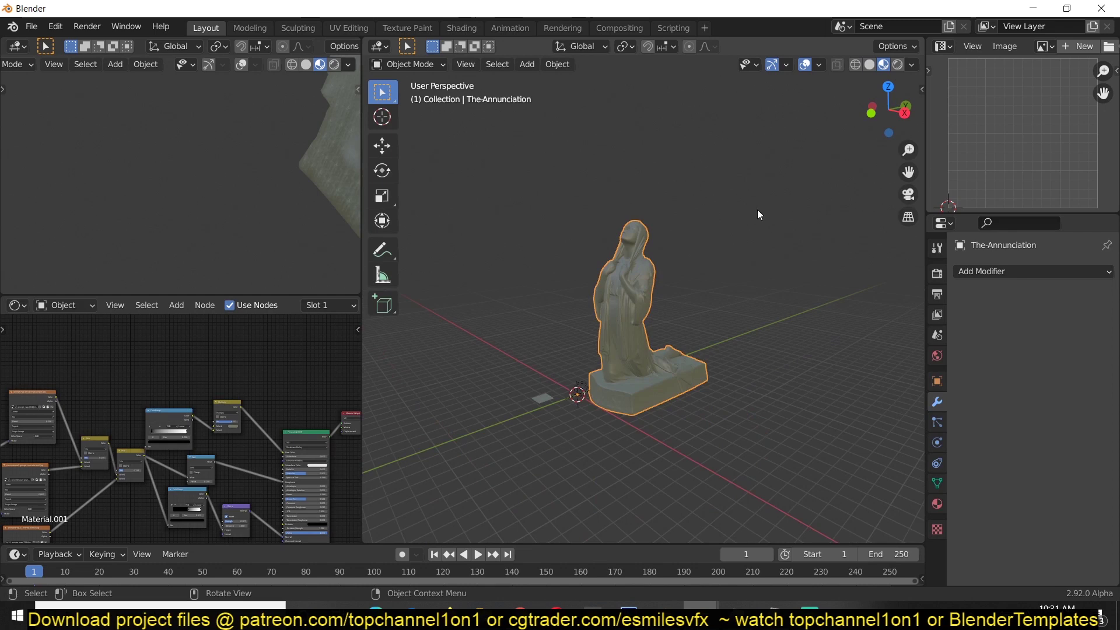
pyautogui.press('s')
pyautogui.click(617, 373)
pyautogui.scroll(8, 670, 346)
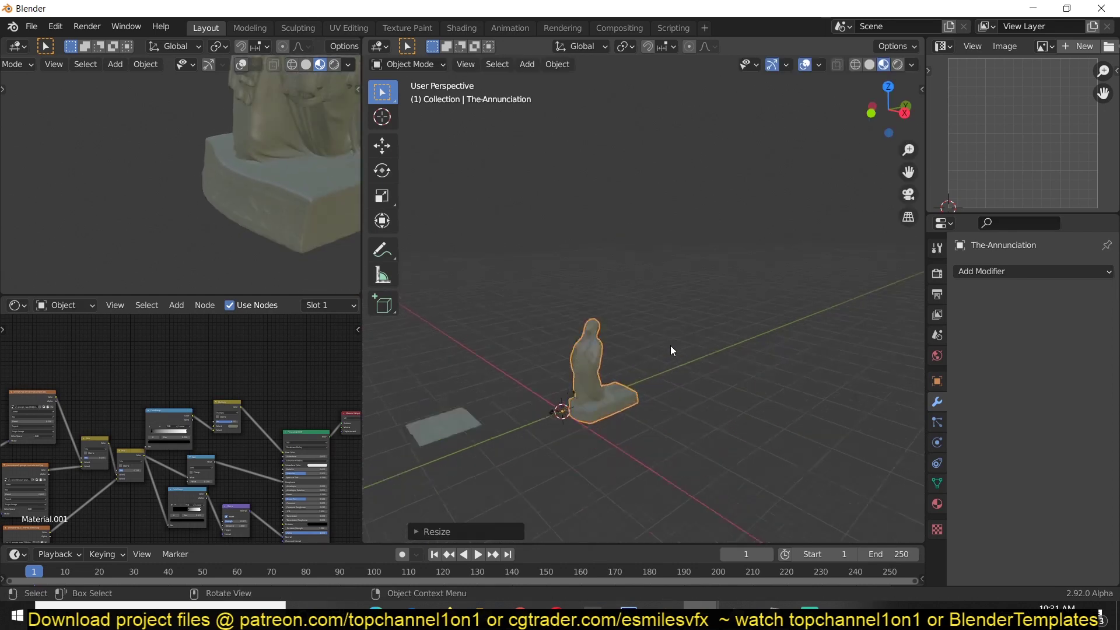
pyautogui.hotkey('ctrl', 'a')
pyautogui.click(694, 351)
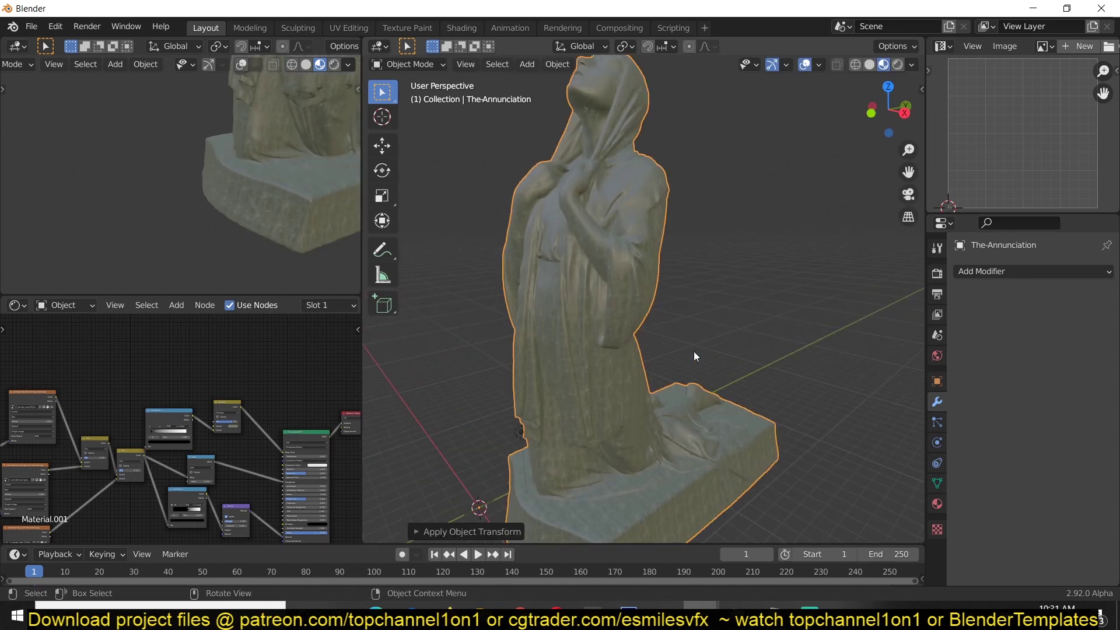
# Lower the Mapping node's X, Y and Z scale together so the texture pattern on the statue gets larger.
pyautogui.moveTo(695, 352); pyautogui.dragTo(631, 311, button='middle')
pyautogui.moveTo(155, 373); pyautogui.dragTo(356, 324, button='middle')
pyautogui.scroll(3, 168, 403)
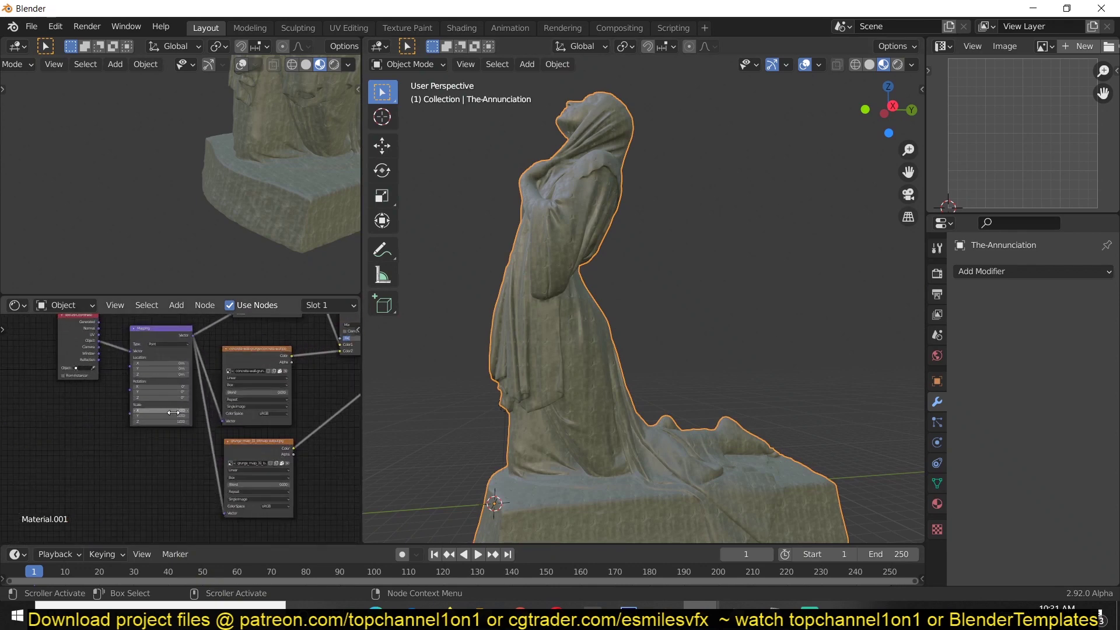
pyautogui.moveTo(173, 413)
pyautogui.mouseDown()
pyautogui.moveTo(193, 422)
pyautogui.moveTo(162, 411)
pyautogui.mouseUp()
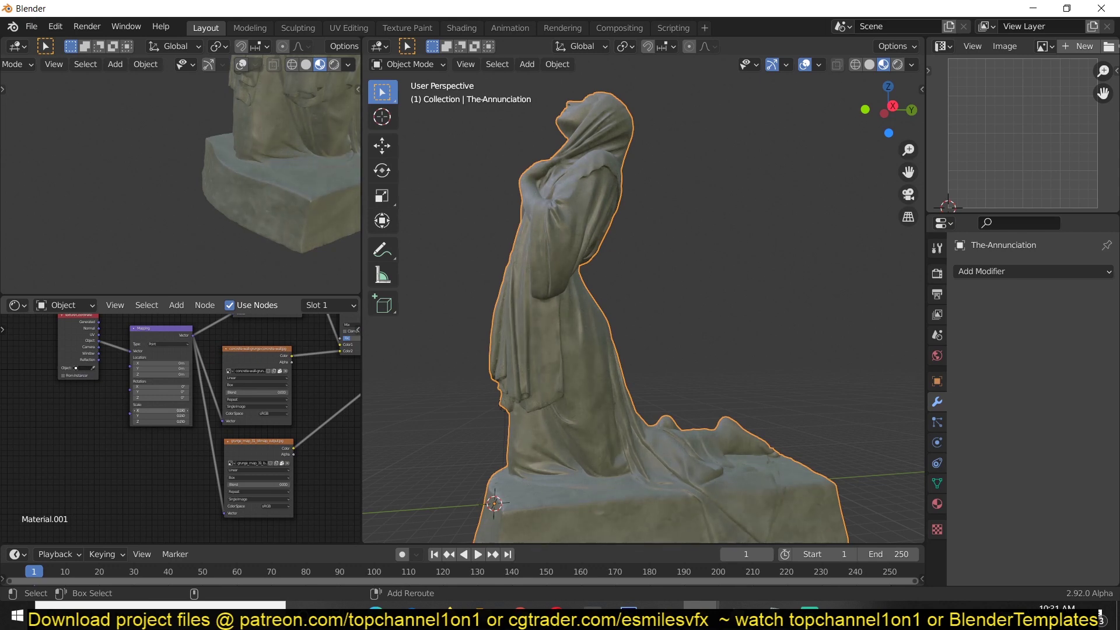
pyautogui.moveTo(572, 289); pyautogui.dragTo(526, 117, button='middle')
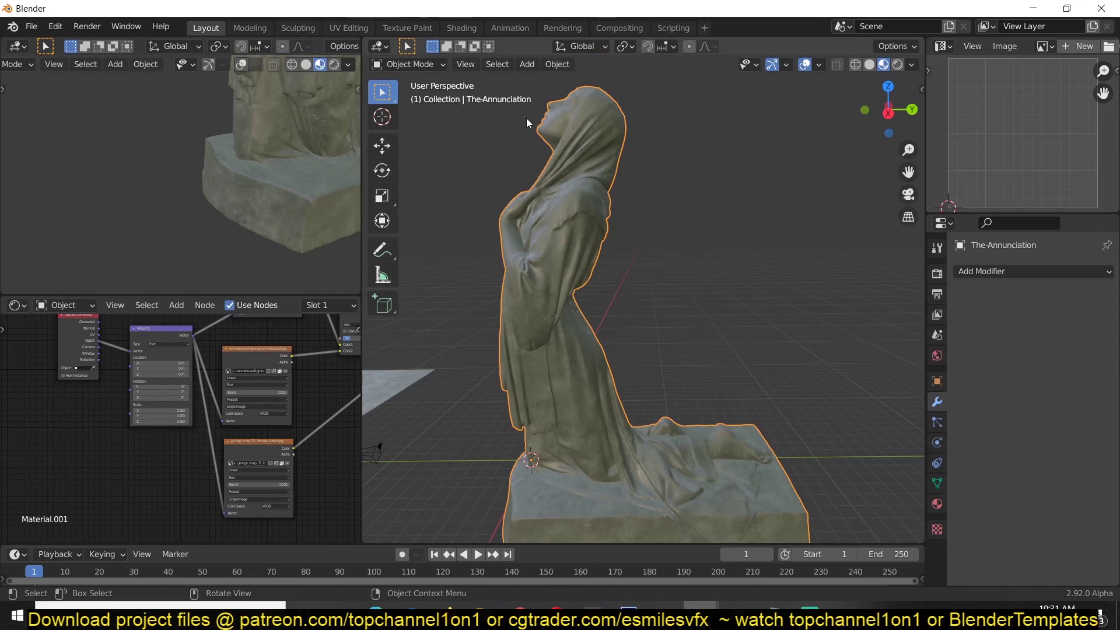
# Put the statue in Vertex Paint mode with solid shading and apply Dirty Vertex Colors.
pyautogui.click(422, 62)
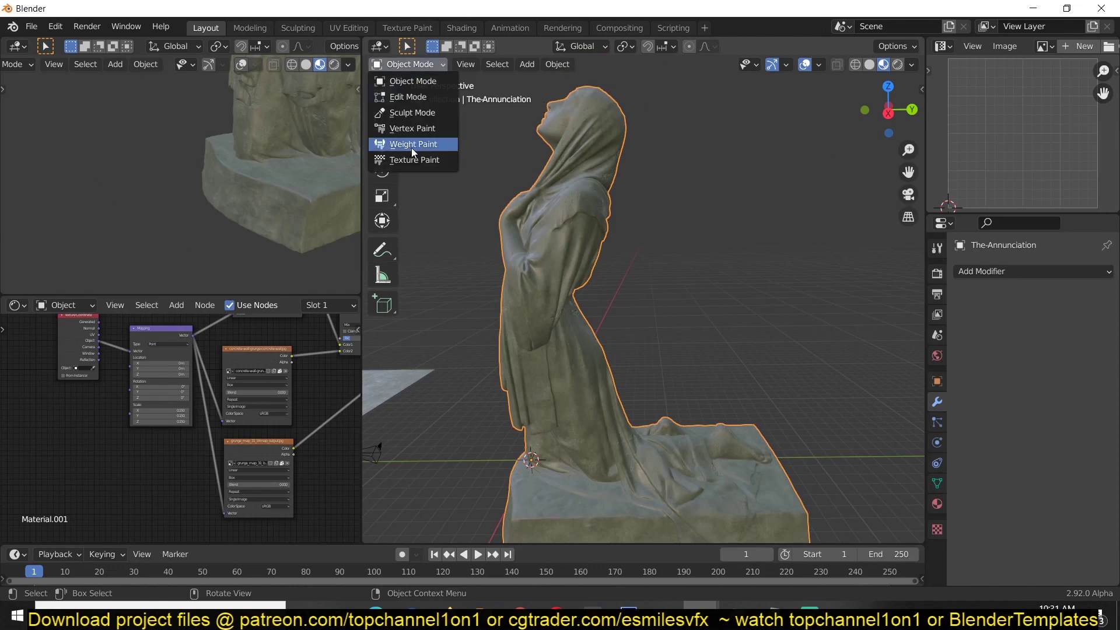
pyautogui.click(418, 135)
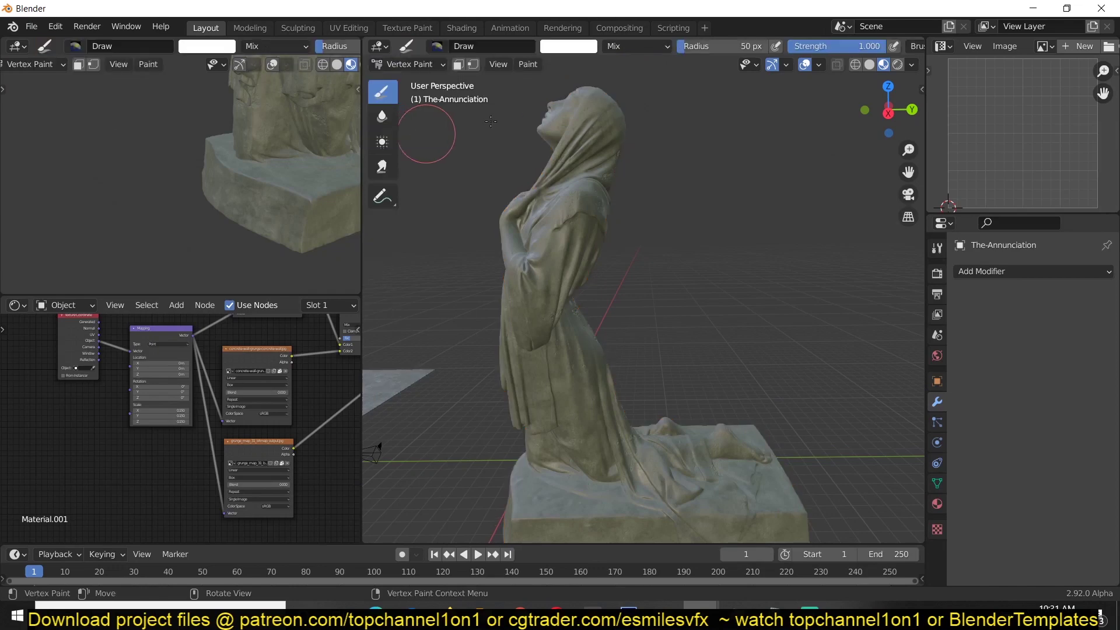
pyautogui.click(499, 65)
pyautogui.click(870, 65)
pyautogui.click(526, 66)
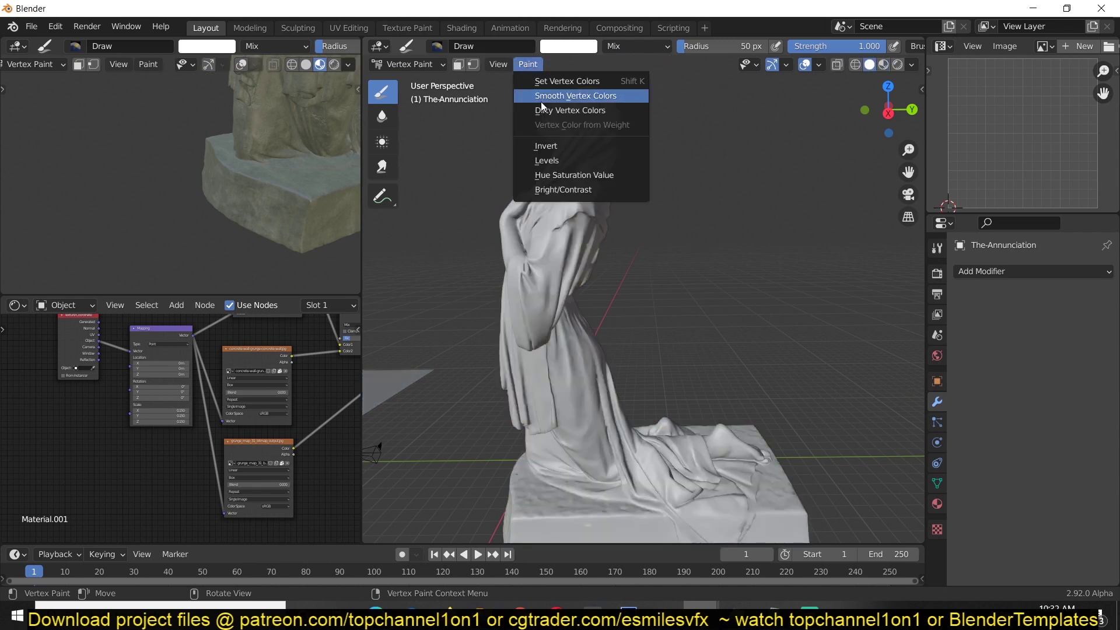
pyautogui.click(578, 112)
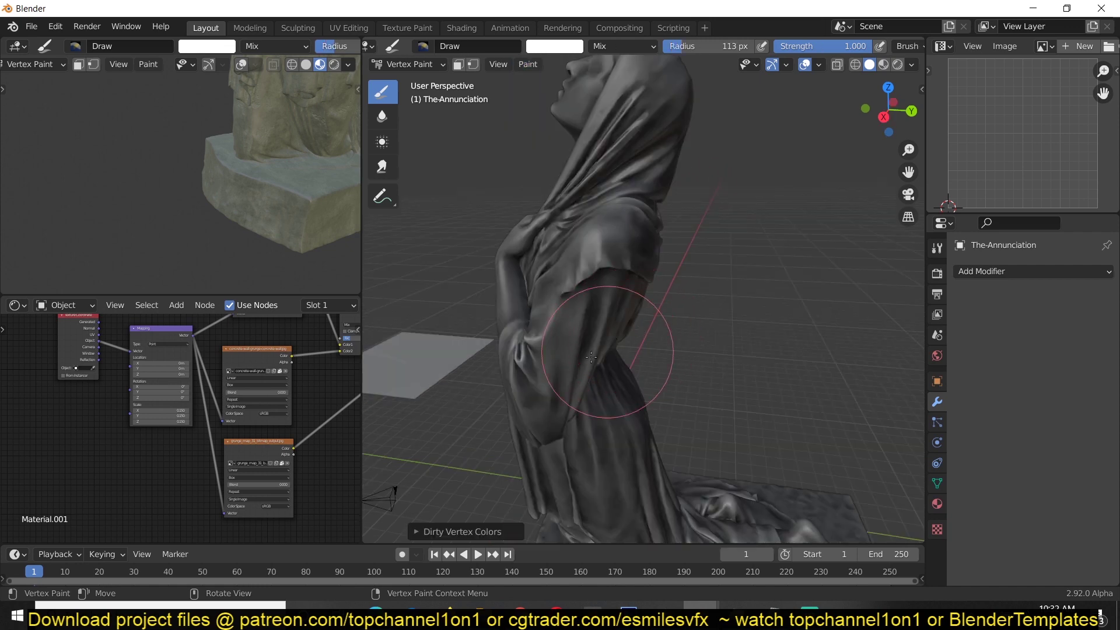
# Adjust Dirty Vertex Colors to blur strength 0.20, 1 iteration, highlight angle 90° and dirt angle 0°, with Dirt Only on and Normalize off.
pyautogui.keyDown('shift'); pyautogui.moveTo(559, 374); pyautogui.dragTo(644, 248, button='middle'); pyautogui.keyUp('shift')
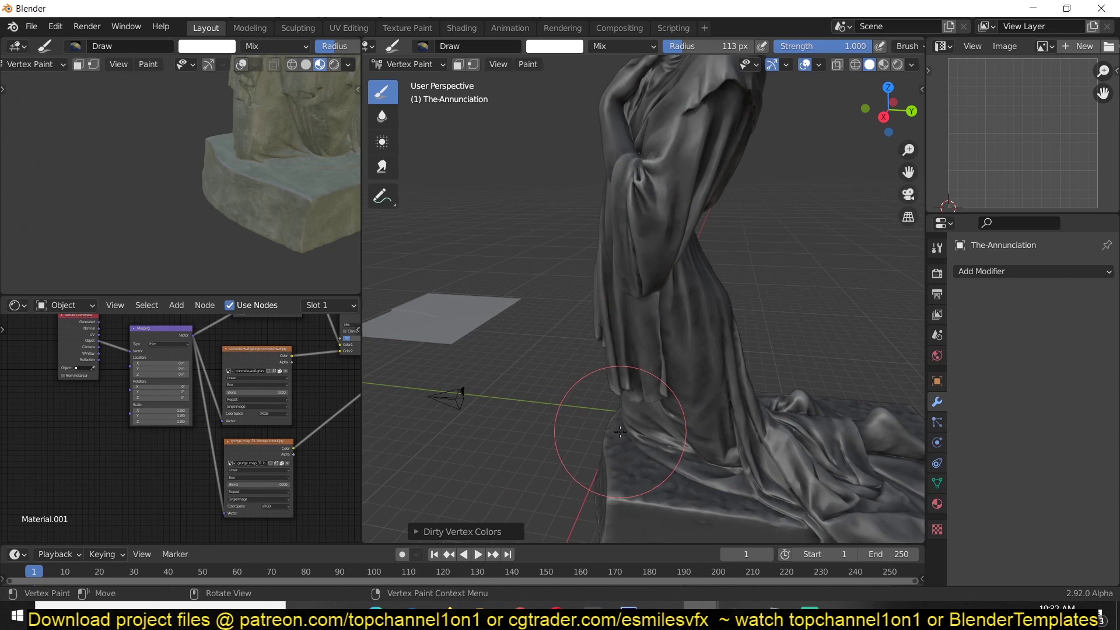
pyautogui.moveTo(622, 431); pyautogui.dragTo(707, 368, button='middle')
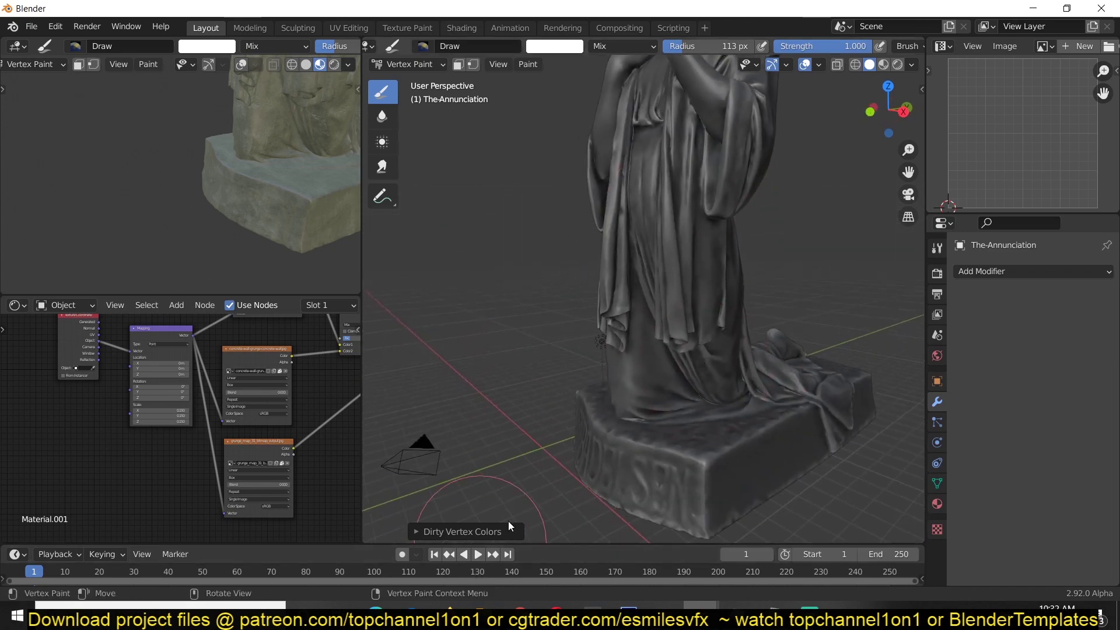
pyautogui.moveTo(508, 521); pyautogui.dragTo(694, 432, button='middle')
pyautogui.click(429, 532)
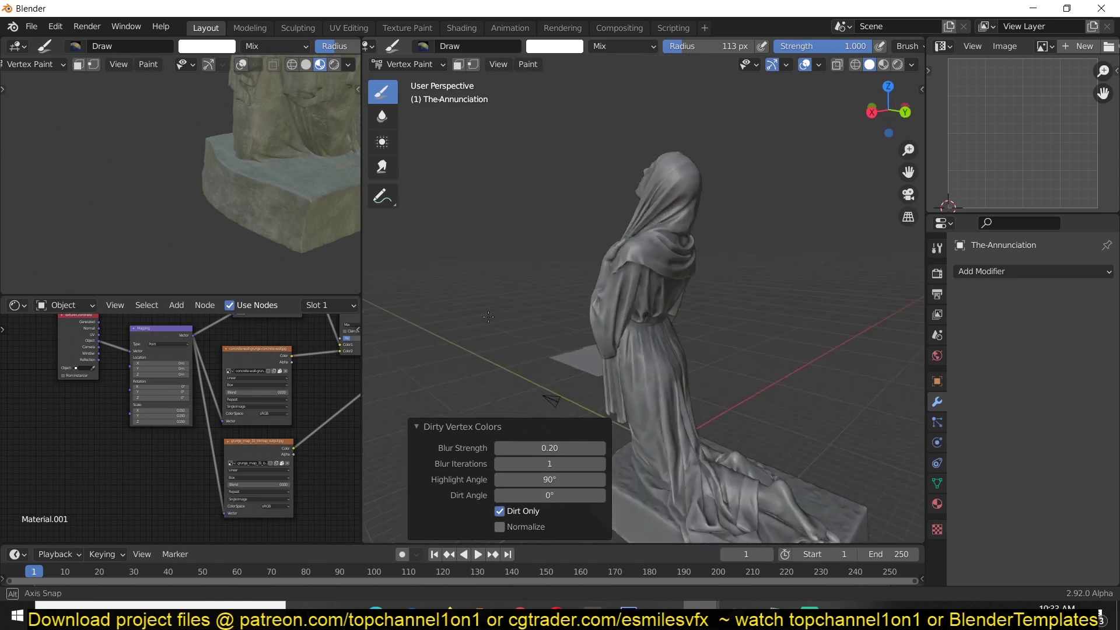
pyautogui.moveTo(647, 286); pyautogui.dragTo(682, 265, button='middle')
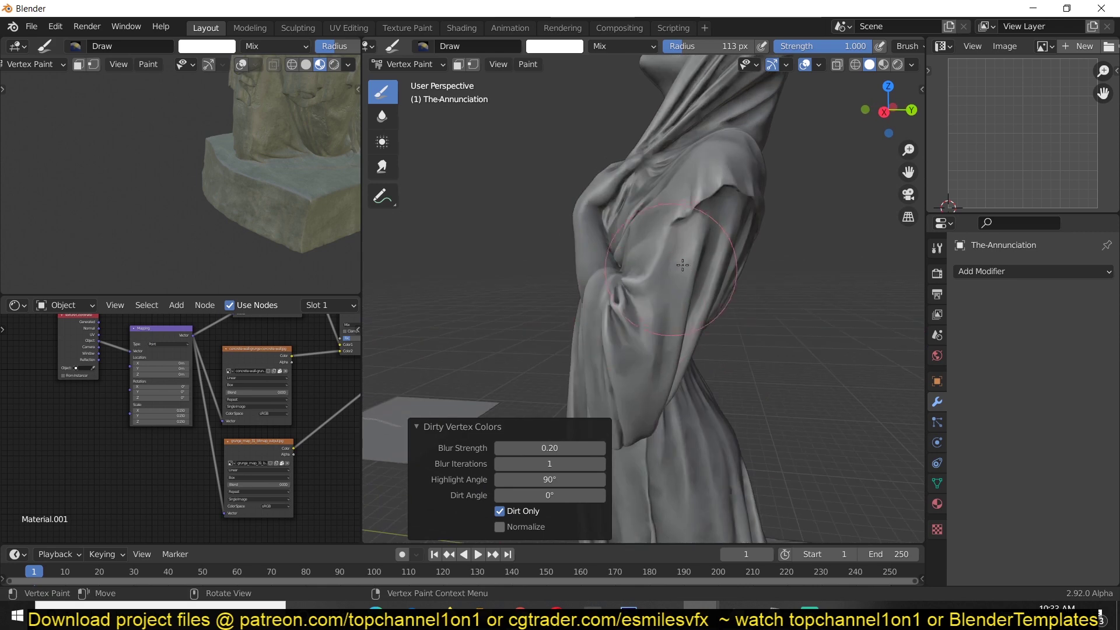
# Return to Object Mode and add the statue's Col vertex color attribute as an input node in Material.001.
pyautogui.click(426, 60)
pyautogui.click(409, 83)
pyautogui.scroll(-2, 229, 355)
pyautogui.moveTo(229, 355); pyautogui.dragTo(181, 465, button='middle')
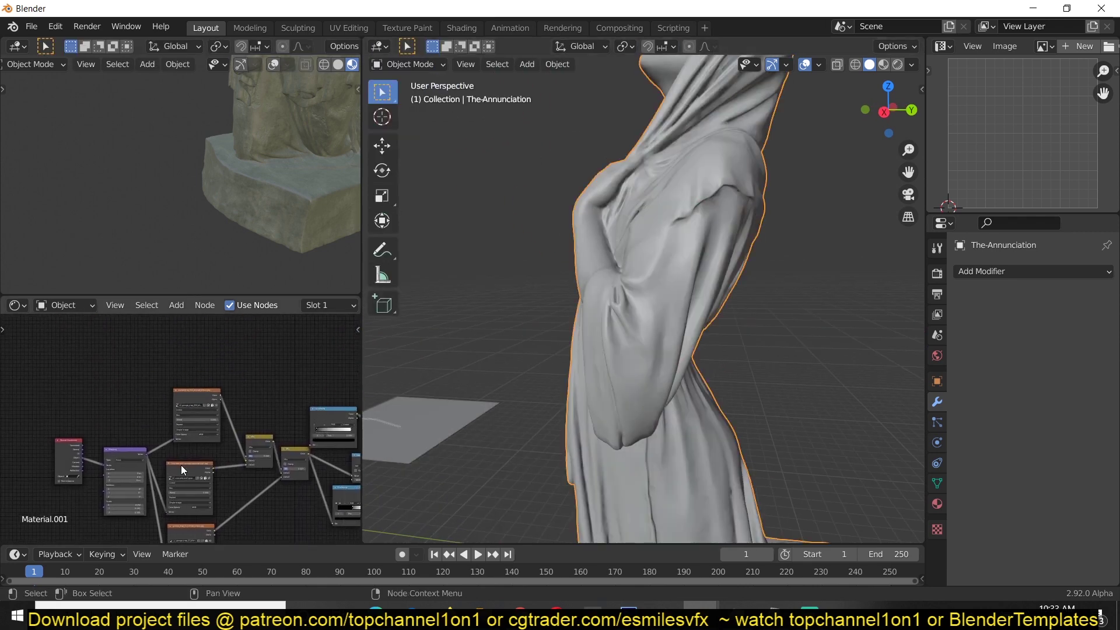
pyautogui.hotkey('shift', 'a')
pyautogui.moveTo(212, 389)
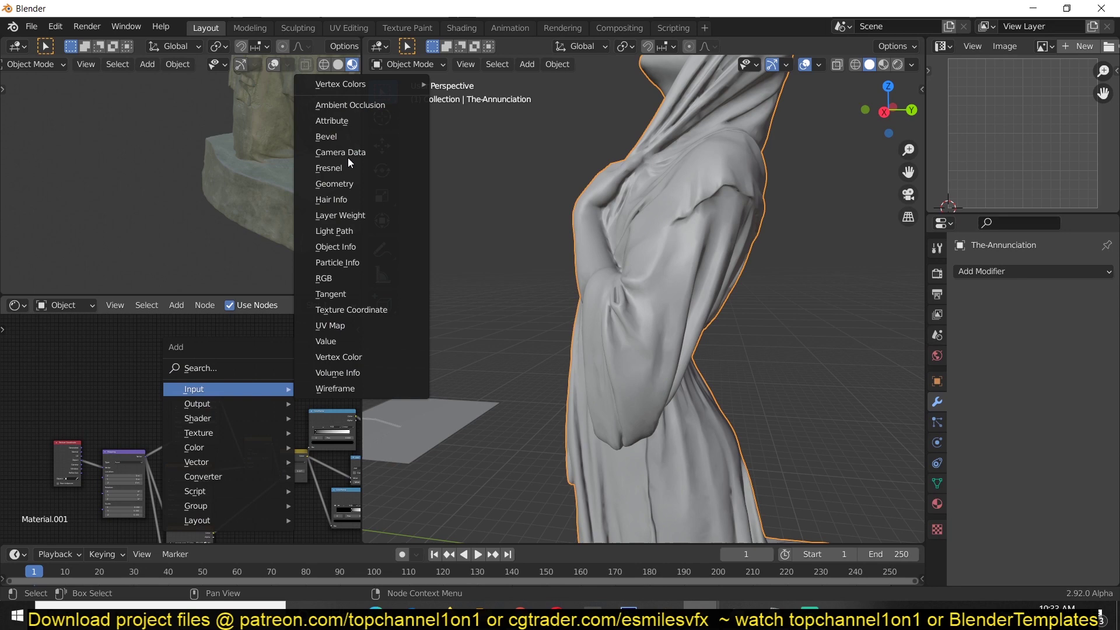
pyautogui.click(340, 84)
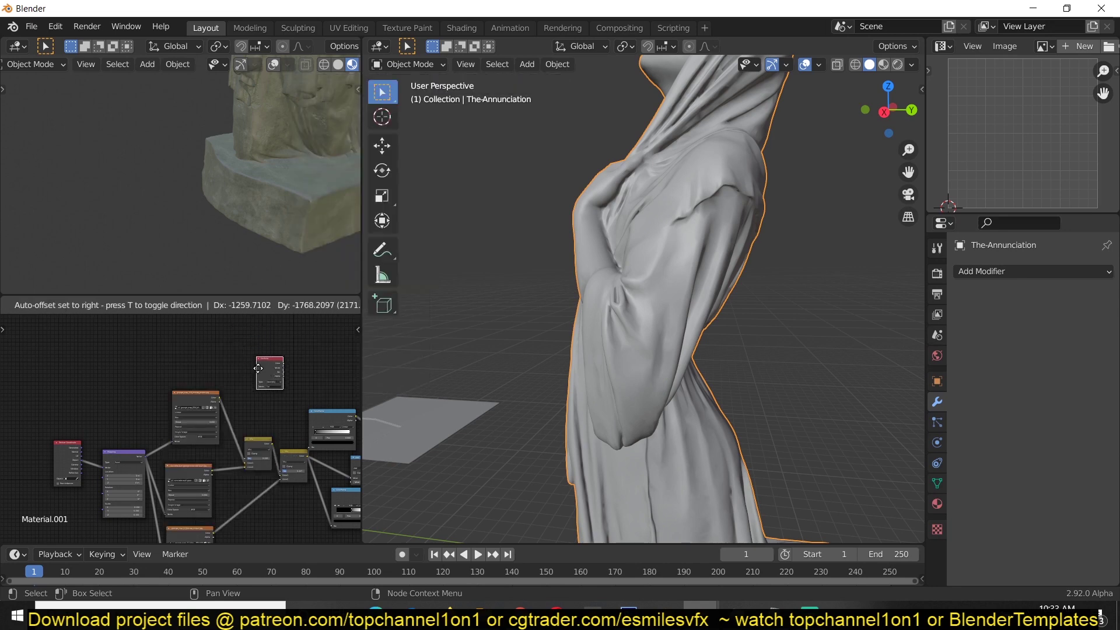
pyautogui.click(255, 370)
# Preview the Attribute node's color output on the statue and examine the dirt shading in the folds.
pyautogui.scroll(2, 254, 370)
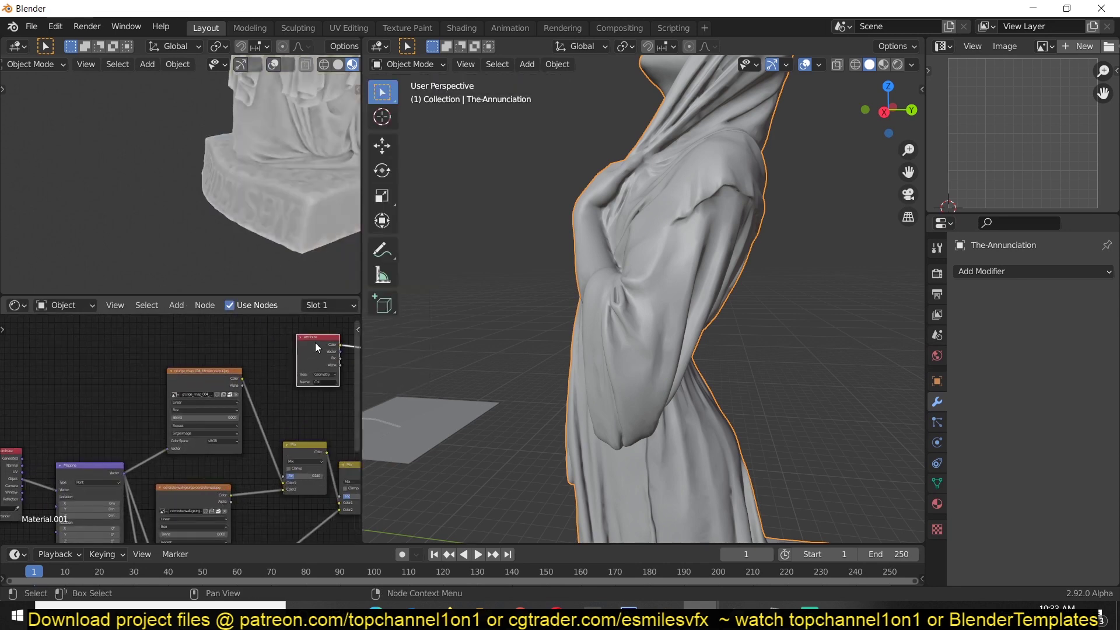
pyautogui.scroll(-4, 259, 222)
pyautogui.keyDown('shift'); pyautogui.moveTo(259, 222); pyautogui.dragTo(226, 292, button='middle'); pyautogui.keyUp('shift')
pyautogui.moveTo(240, 142); pyautogui.dragTo(255, 184, button='middle')
pyautogui.scroll(3, 222, 146)
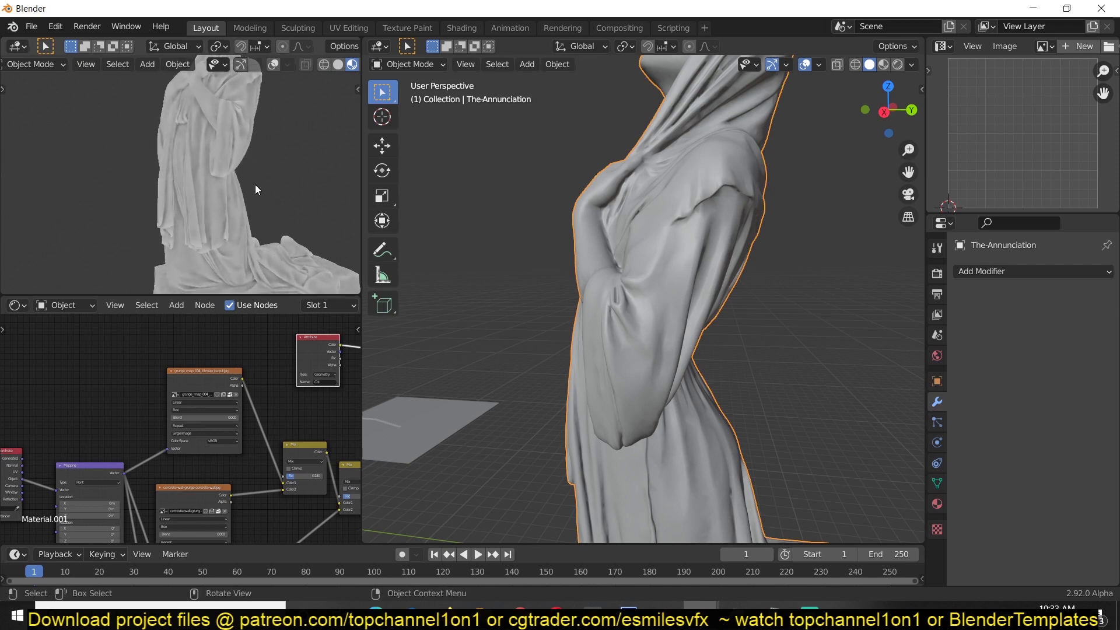
# Reposition the Attribute node and insert a Math node on its color output.
pyautogui.moveTo(313, 377); pyautogui.dragTo(233, 408, button='middle')
pyautogui.moveTo(233, 409); pyautogui.dragTo(197, 384)
pyautogui.hotkey('shift', 'a')
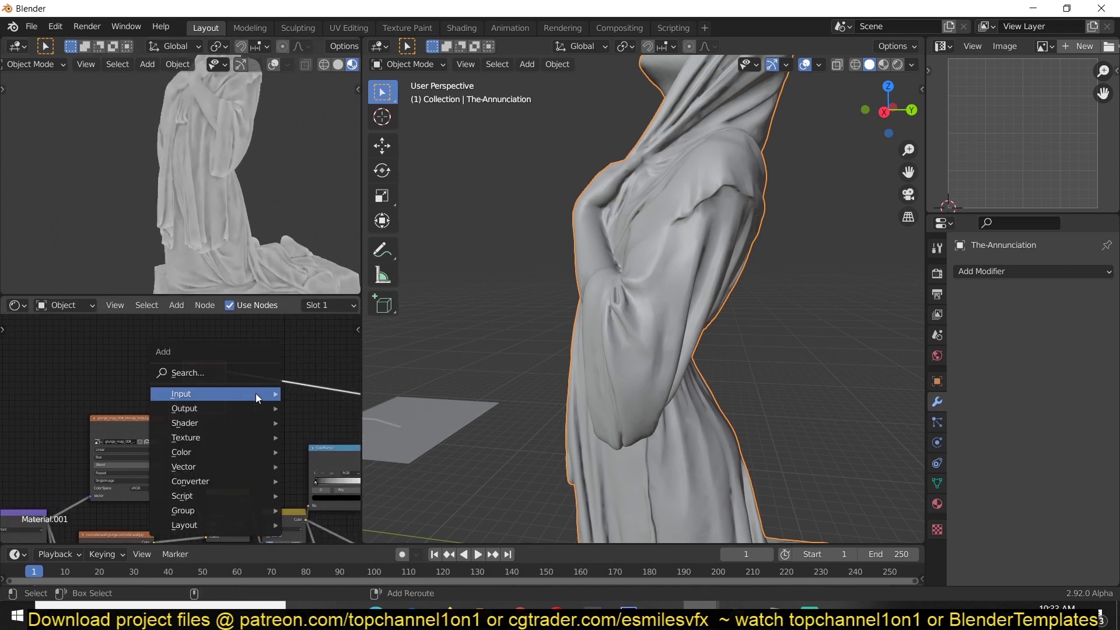
pyautogui.moveTo(208, 482)
pyautogui.click(352, 373)
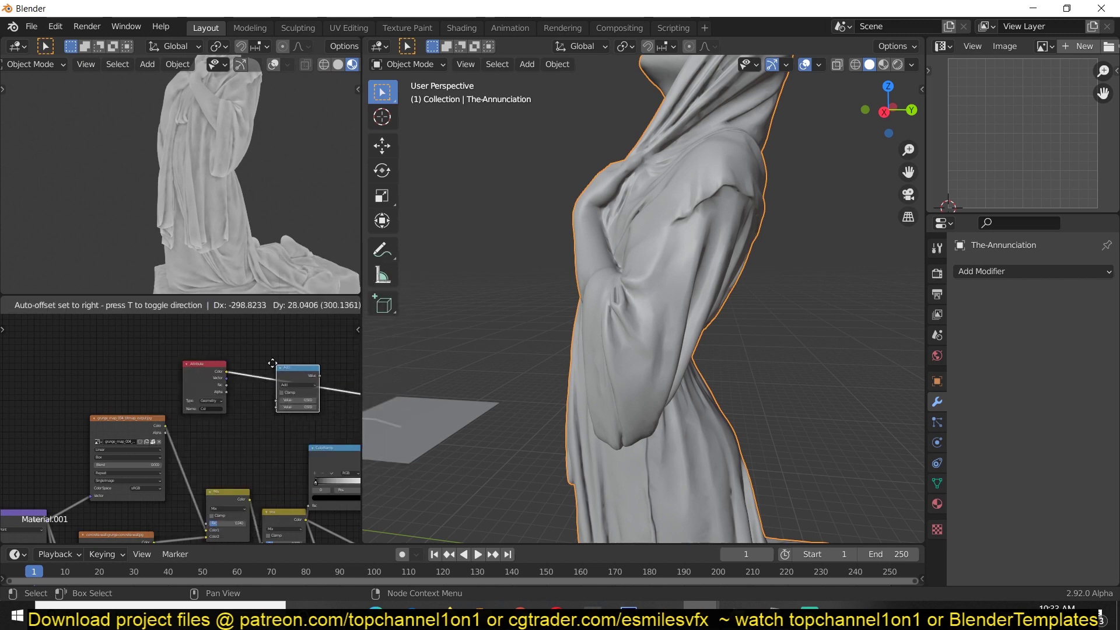
pyautogui.click(272, 362)
pyautogui.scroll(5, 293, 348)
pyautogui.moveTo(121, 388); pyautogui.dragTo(5, 414, button='middle')
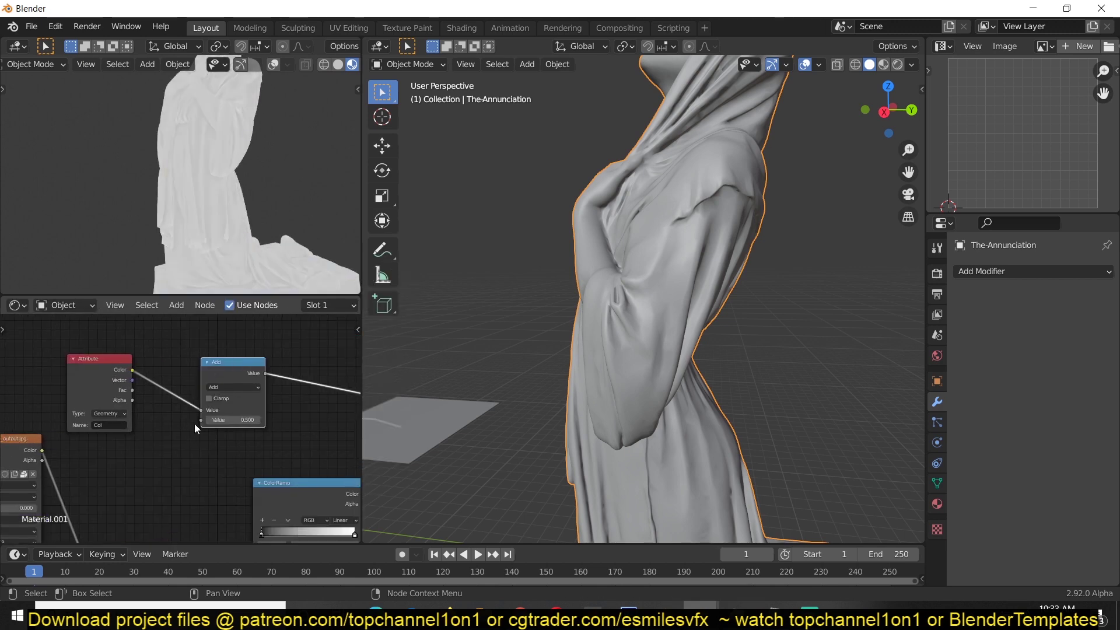
# Set the Math node's operation to Power and raise its exponent to 1.780.
pyautogui.click(240, 387)
pyautogui.click(223, 451)
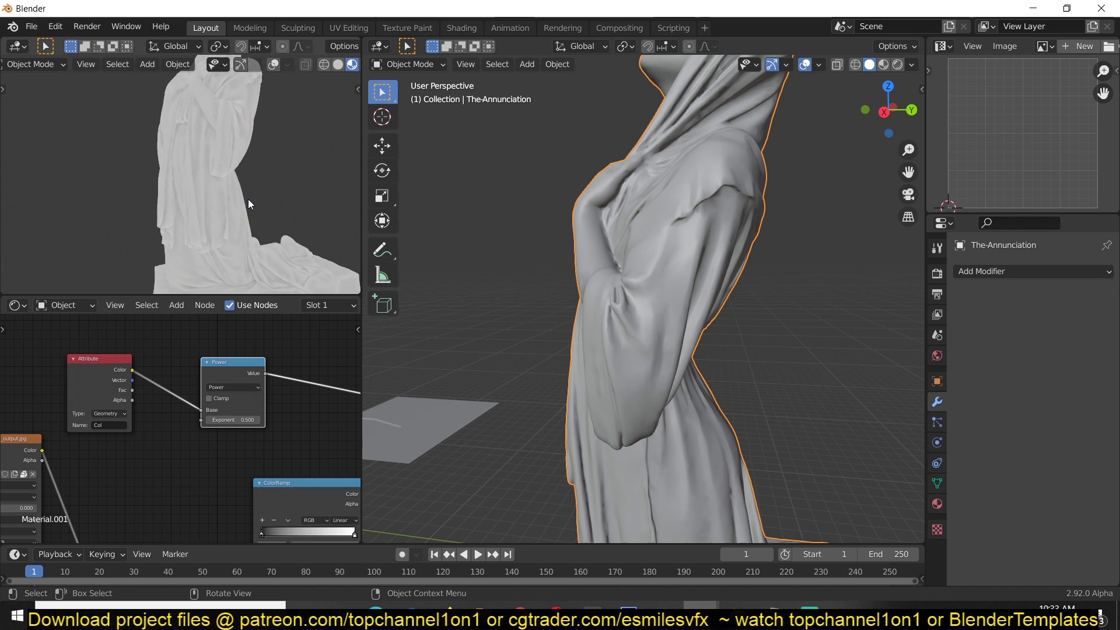
pyautogui.moveTo(234, 420); pyautogui.dragTo(290, 420)
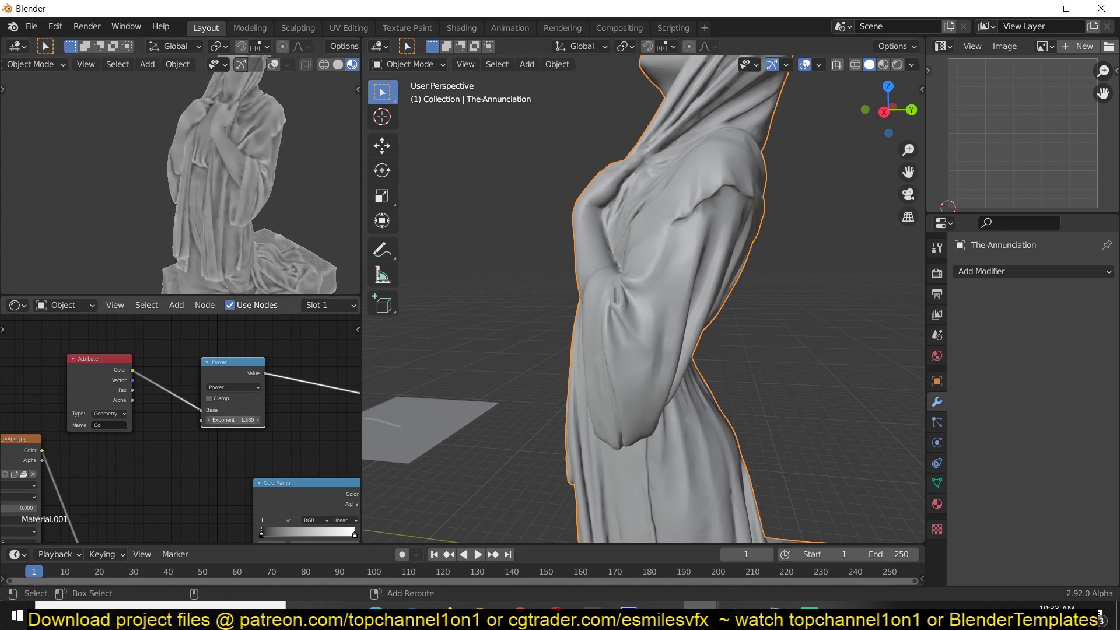
# Move the Power node nearer to the Principled BSDF and shift the Multiply node back to free space before the shader.
pyautogui.scroll(-4, 76, 359)
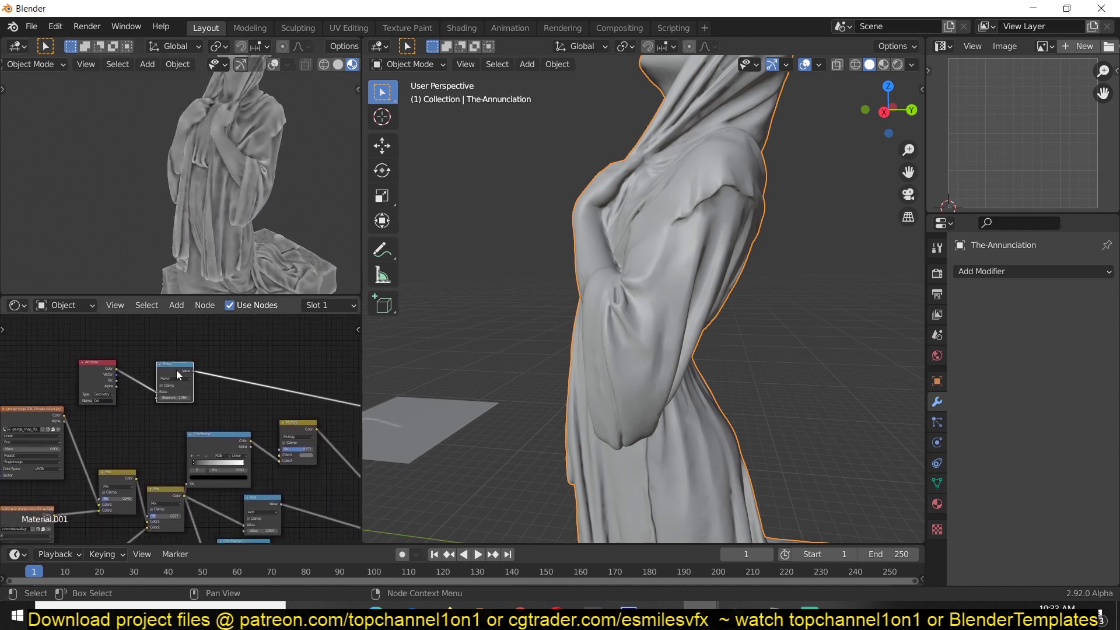
pyautogui.moveTo(167, 367); pyautogui.dragTo(262, 356)
pyautogui.scroll(4, 248, 365)
pyautogui.moveTo(248, 366); pyautogui.dragTo(93, 364, button='middle')
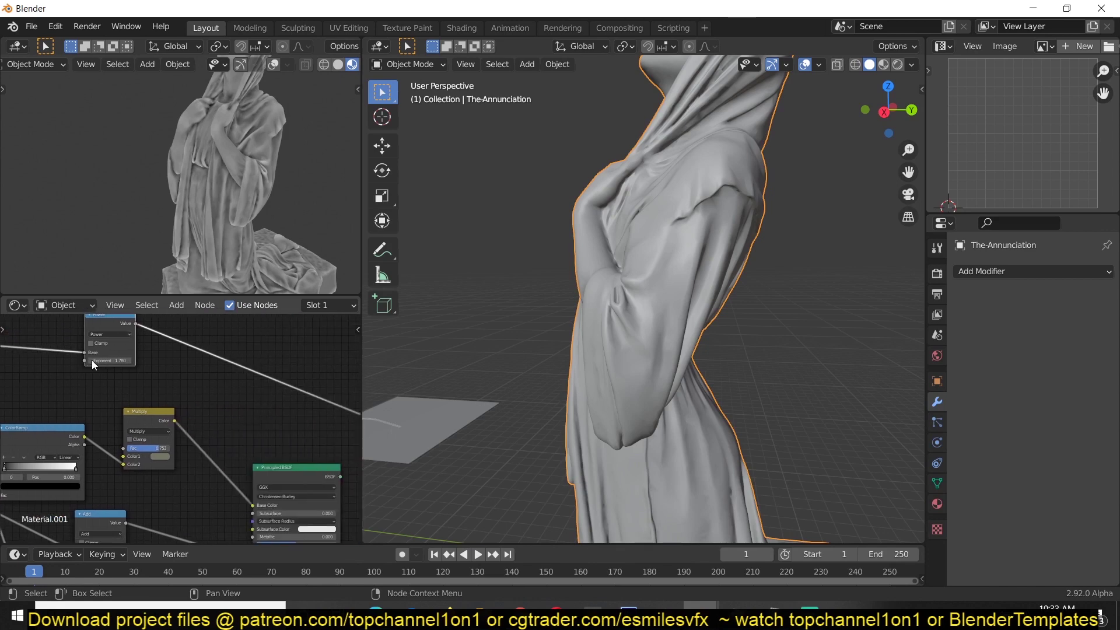
pyautogui.press('g')
pyautogui.click(118, 426)
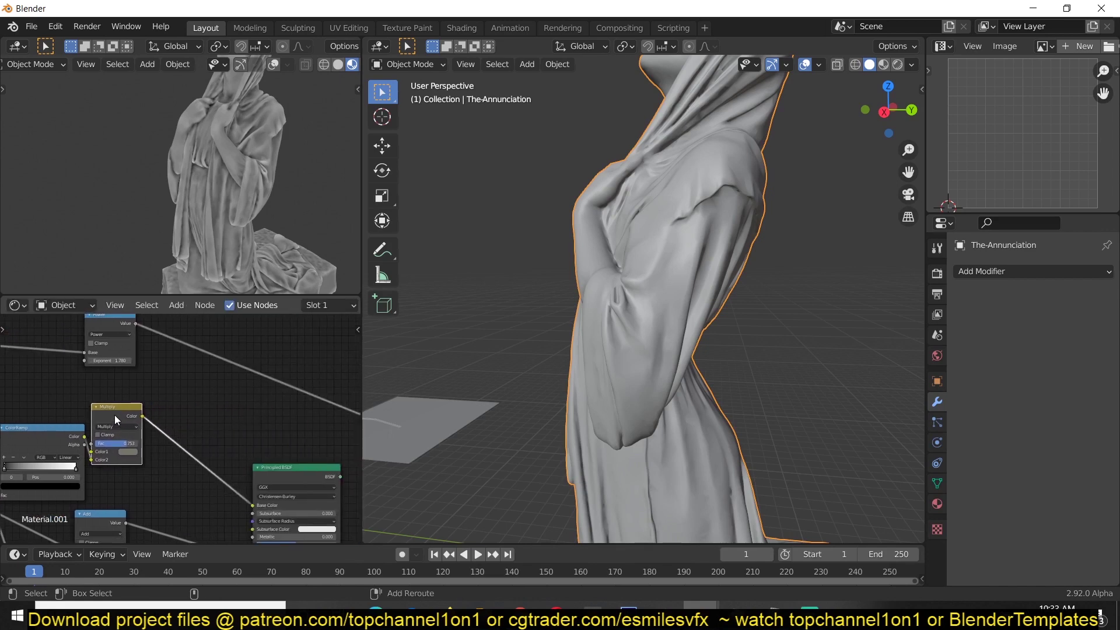
# Duplicate the Multiply node, feed it the original's color as Color1 and the Power value as Fac, and preview its output.
pyautogui.hotkey('shift', 'd')
pyautogui.click(196, 389)
pyautogui.moveTo(142, 416); pyautogui.dragTo(173, 420)
pyautogui.moveTo(136, 324); pyautogui.dragTo(172, 413)
pyautogui.keyDown('ctrl'); pyautogui.keyDown('shift'); pyautogui.click(195, 378); pyautogui.keyUp('shift'); pyautogui.keyUp('ctrl')
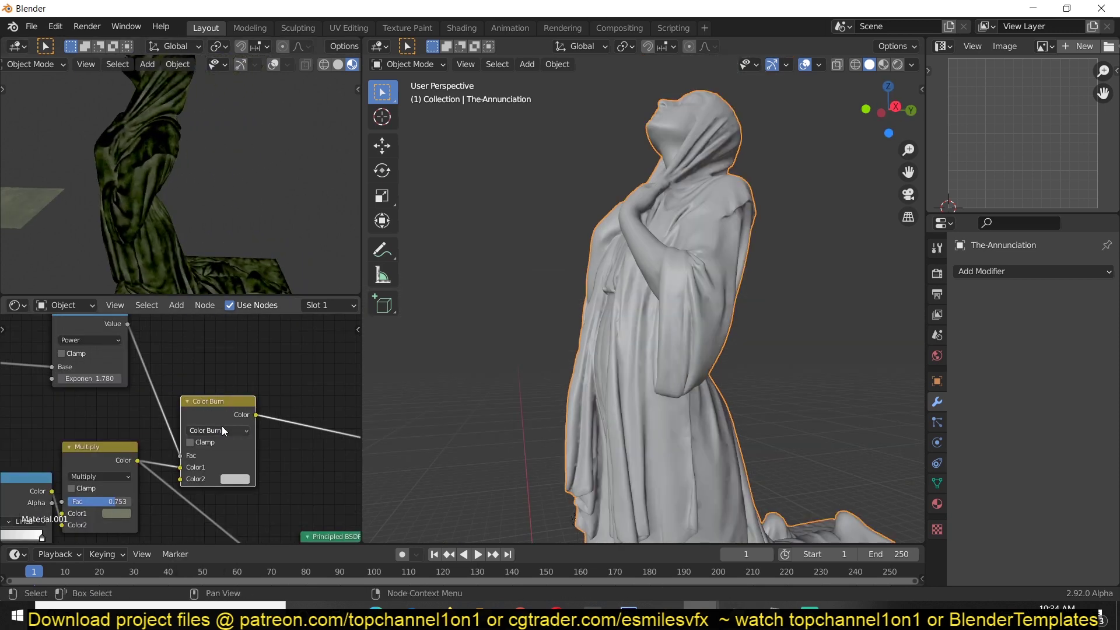
# Set the duplicated mix node's blending mode to Add and check the previewed result around the statue.
pyautogui.click(224, 431)
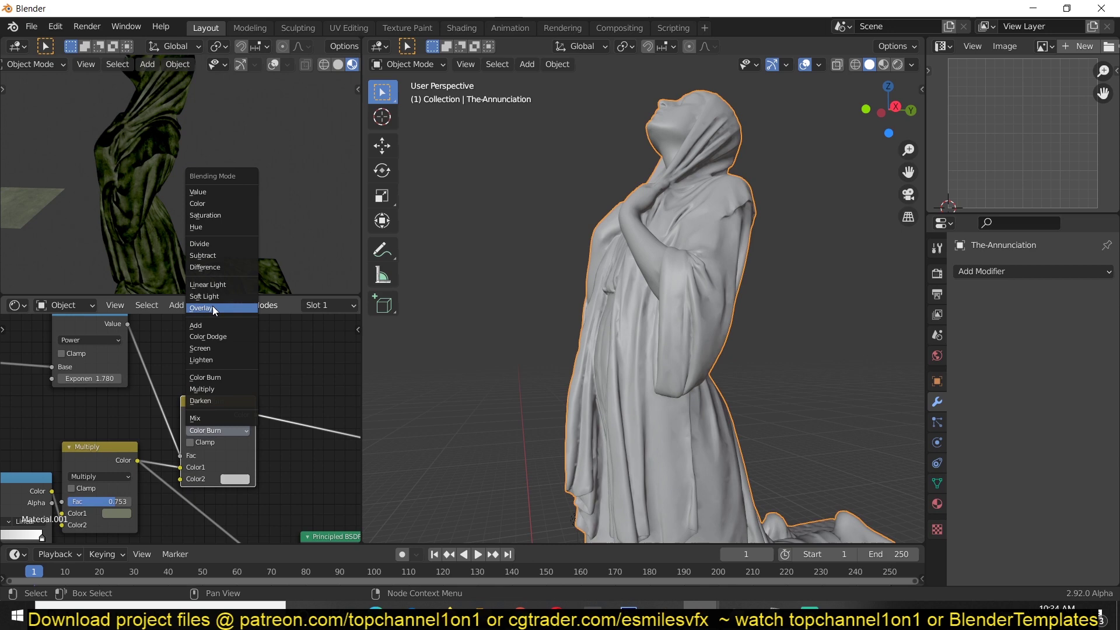
pyautogui.click(213, 325)
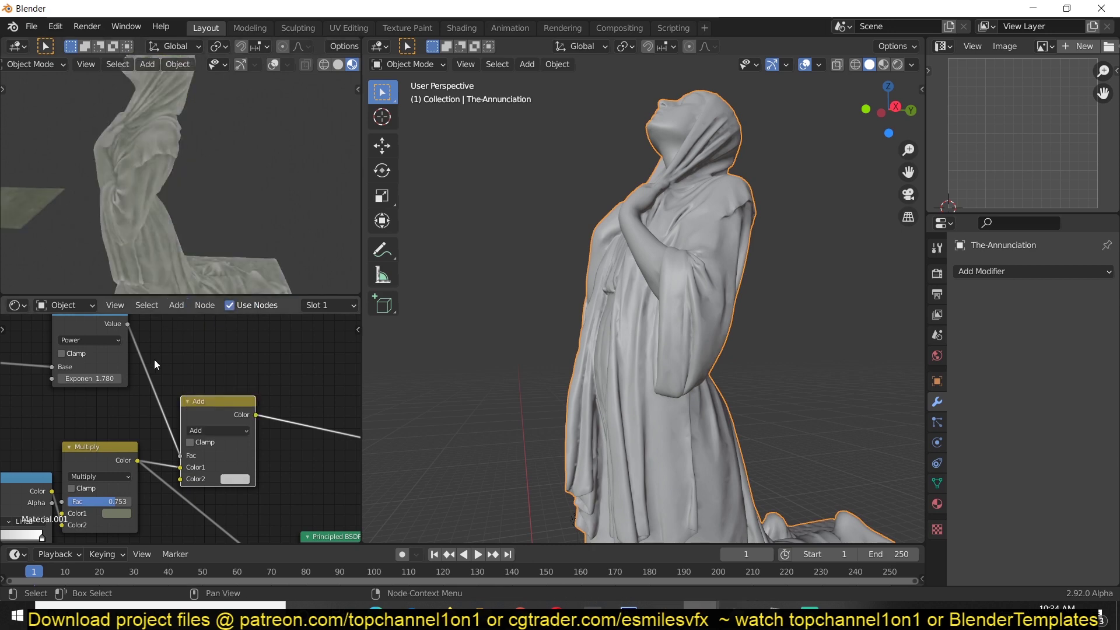
pyautogui.moveTo(176, 275); pyautogui.dragTo(230, 271, button='middle')
pyautogui.moveTo(216, 403); pyautogui.dragTo(319, 410, button='middle')
pyautogui.scroll(4, 225, 396)
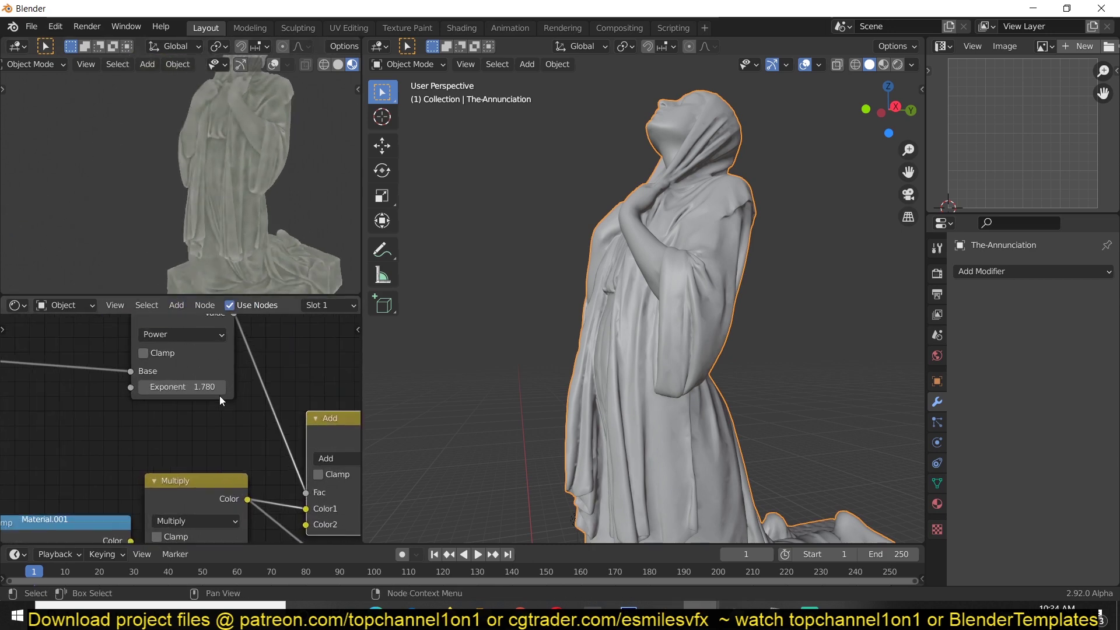
# Raise the Power node's exponent to 2.580 and change the Add mix node's Color2 to a golden yellow.
pyautogui.moveTo(185, 388); pyautogui.dragTo(237, 387)
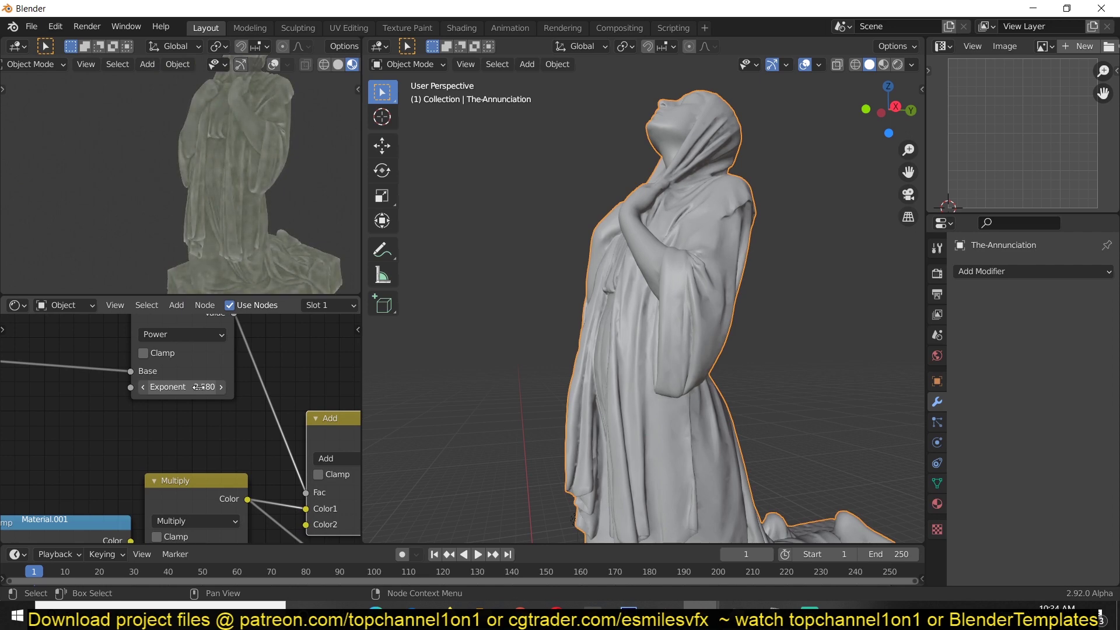
pyautogui.moveTo(222, 416); pyautogui.dragTo(136, 406, button='middle')
pyautogui.moveTo(255, 496); pyautogui.dragTo(258, 499)
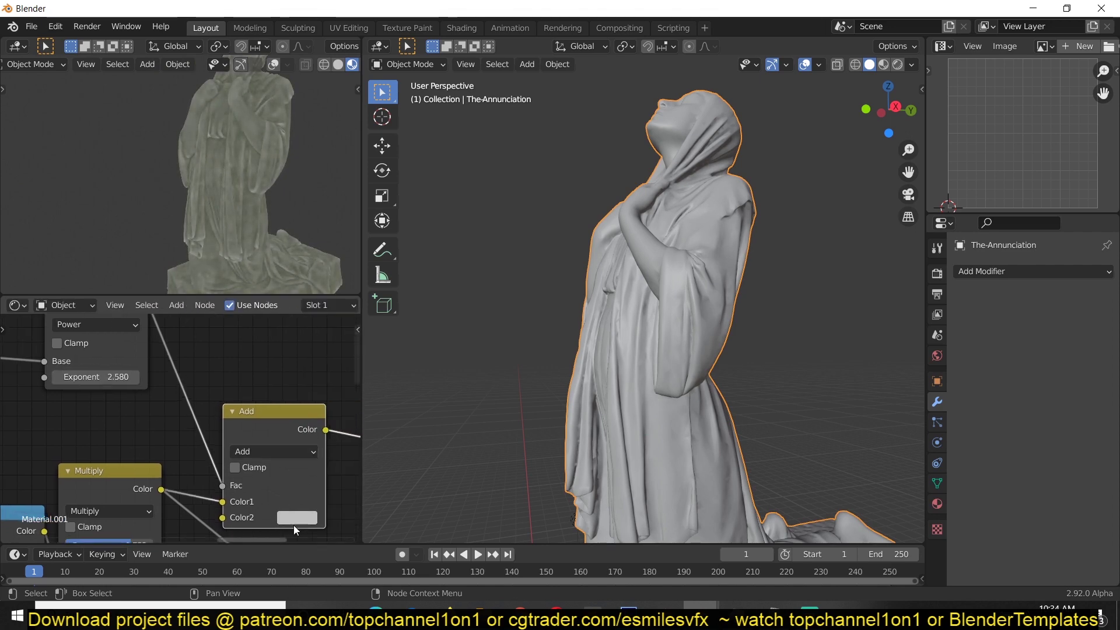
pyautogui.click(296, 518)
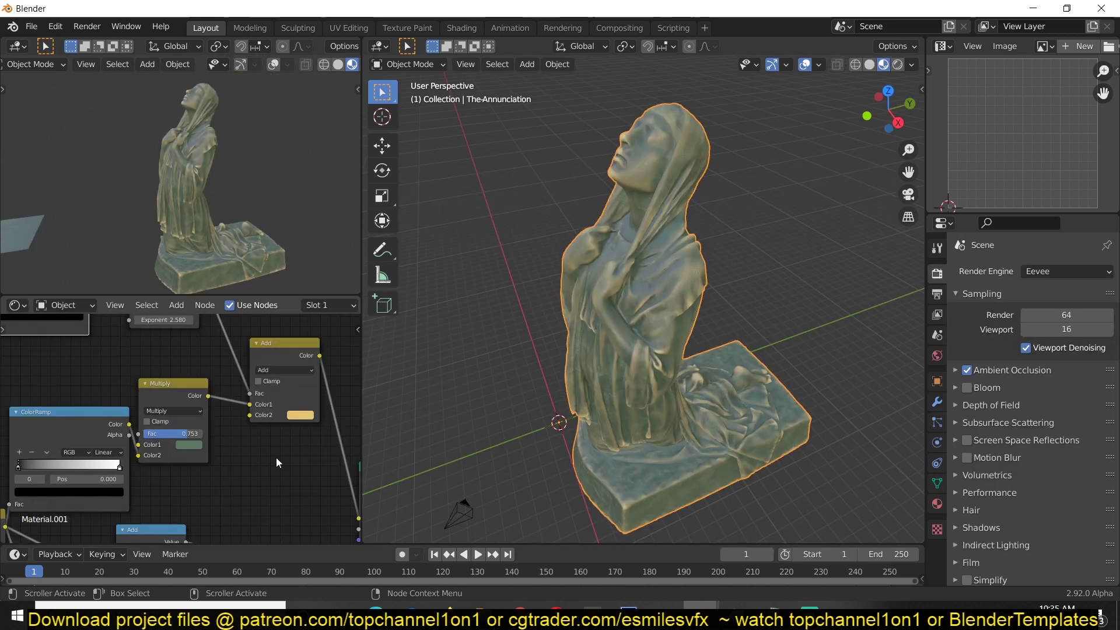
# Set the Principled BSDF's Metallic value to 1 and check the statue's metal look.
pyautogui.moveTo(275, 458); pyautogui.dragTo(193, 426, button='middle')
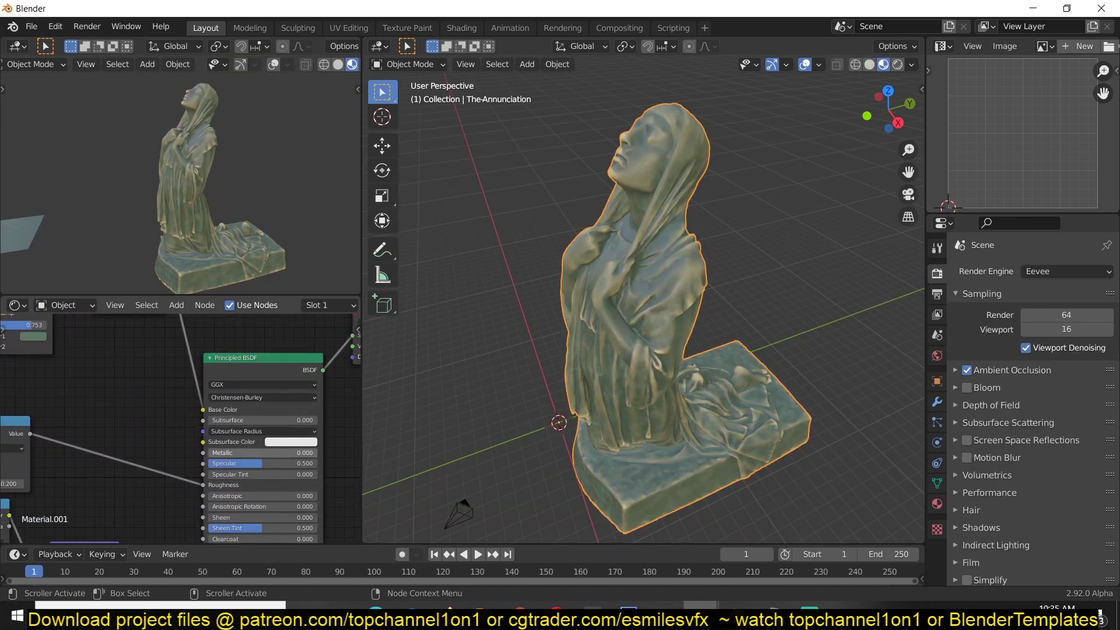
pyautogui.write('1')
pyautogui.press('Return')
pyautogui.scroll(4, 584, 325)
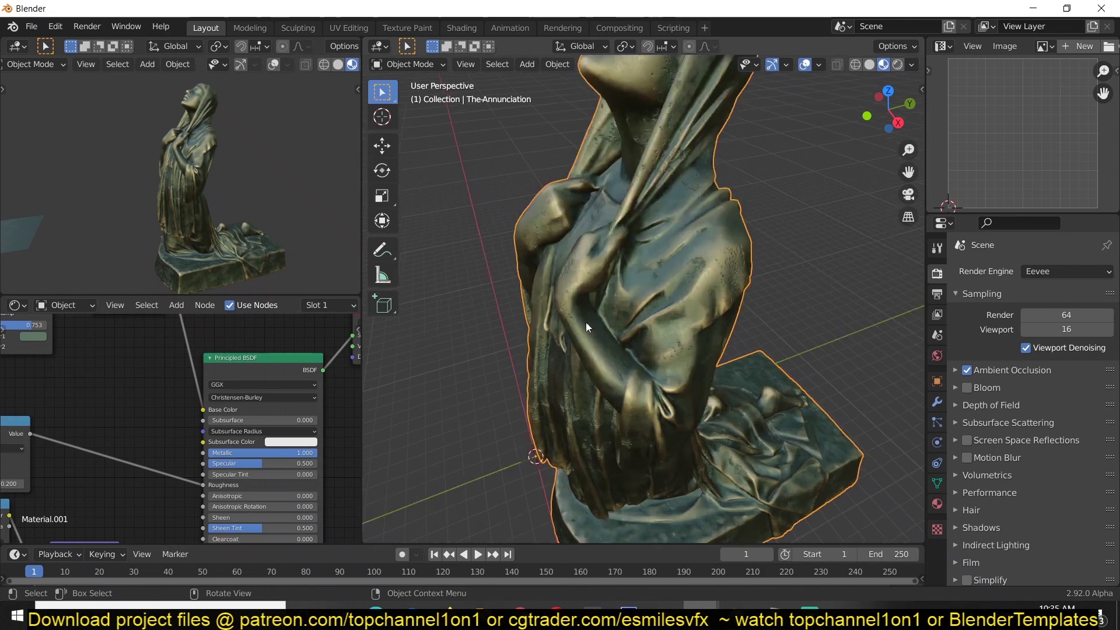
pyautogui.moveTo(665, 266); pyautogui.dragTo(583, 257, button='middle')
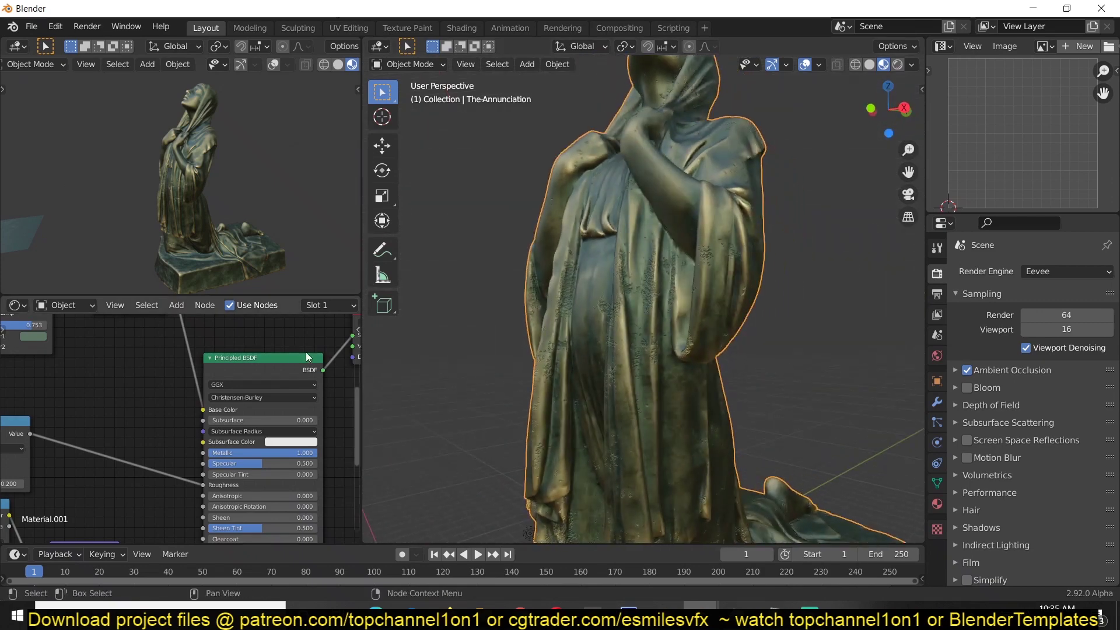
# Set the value of the Add math node feeding Roughness to 0.280 and inspect the statue's surface from several angles.
pyautogui.moveTo(218, 485); pyautogui.dragTo(236, 451, button='middle')
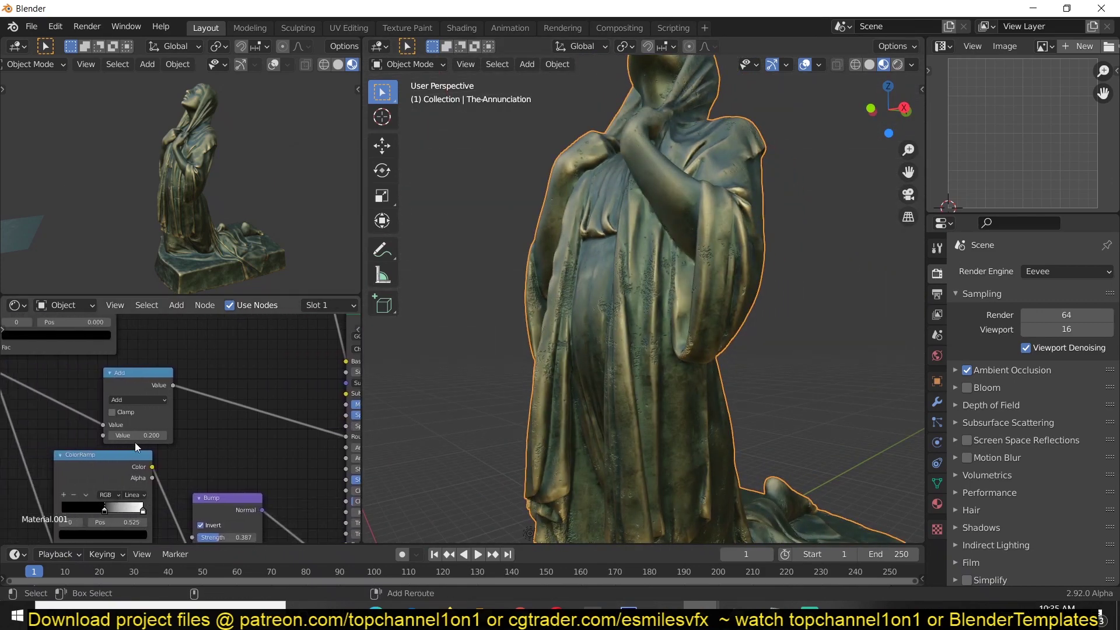
pyautogui.moveTo(138, 436); pyautogui.dragTo(143, 435)
pyautogui.moveTo(585, 337); pyautogui.dragTo(622, 346, button='middle')
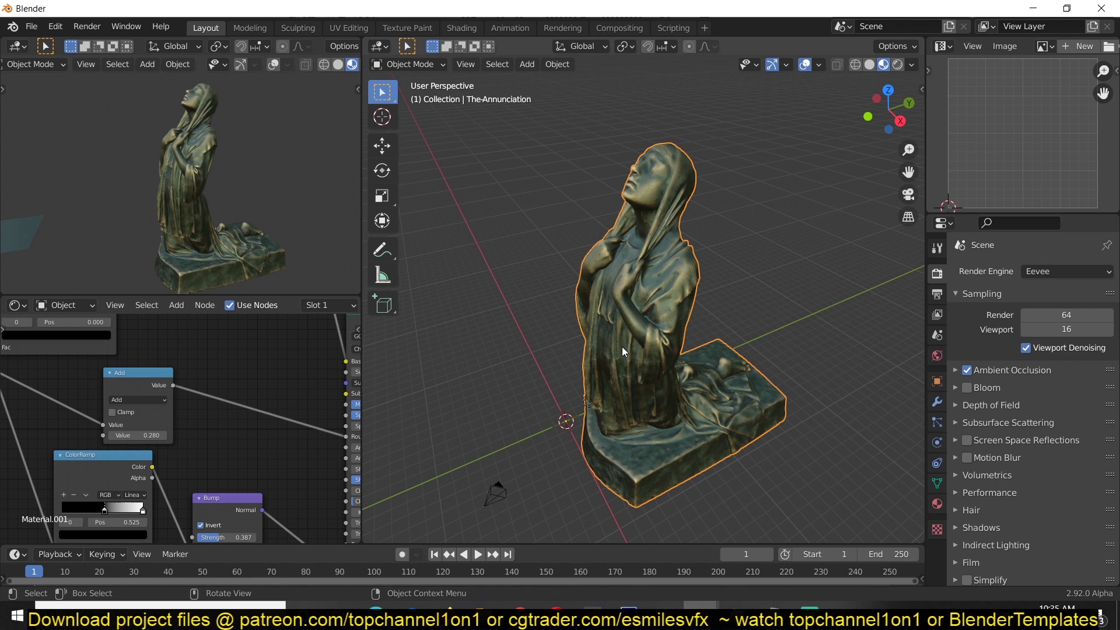
pyautogui.scroll(2, 622, 347)
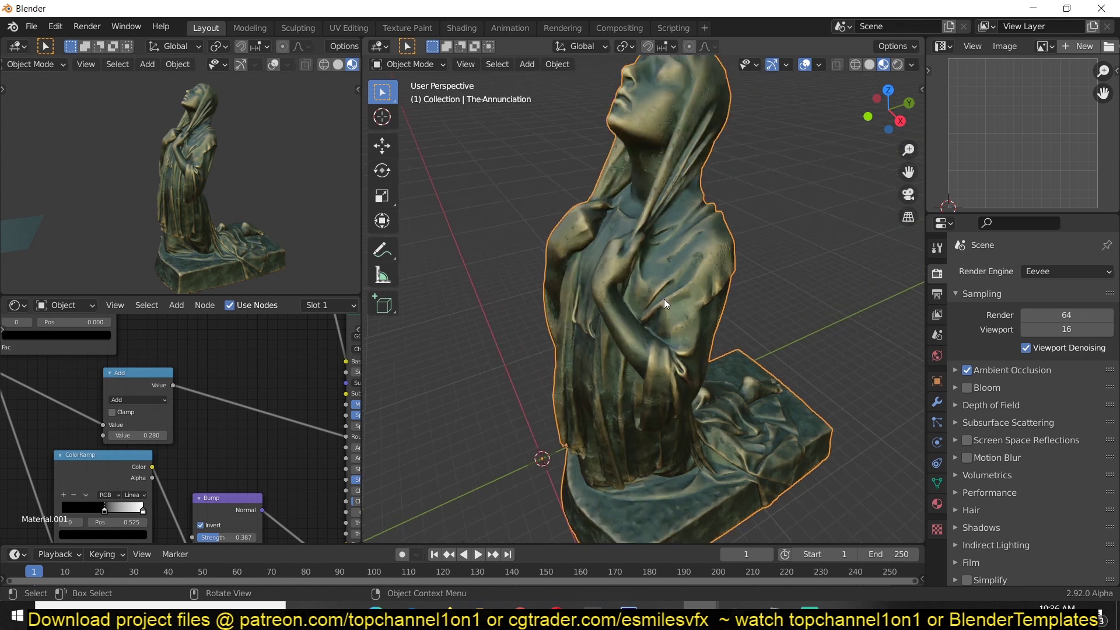
pyautogui.moveTo(664, 299); pyautogui.dragTo(646, 343, button='middle')
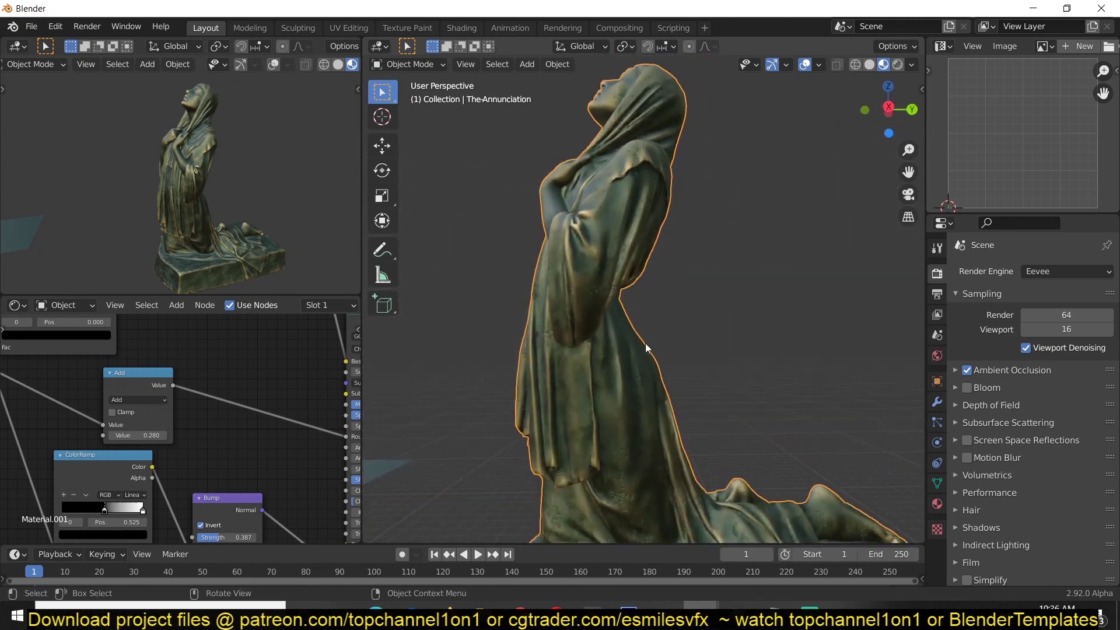
pyautogui.scroll(-3, 645, 343)
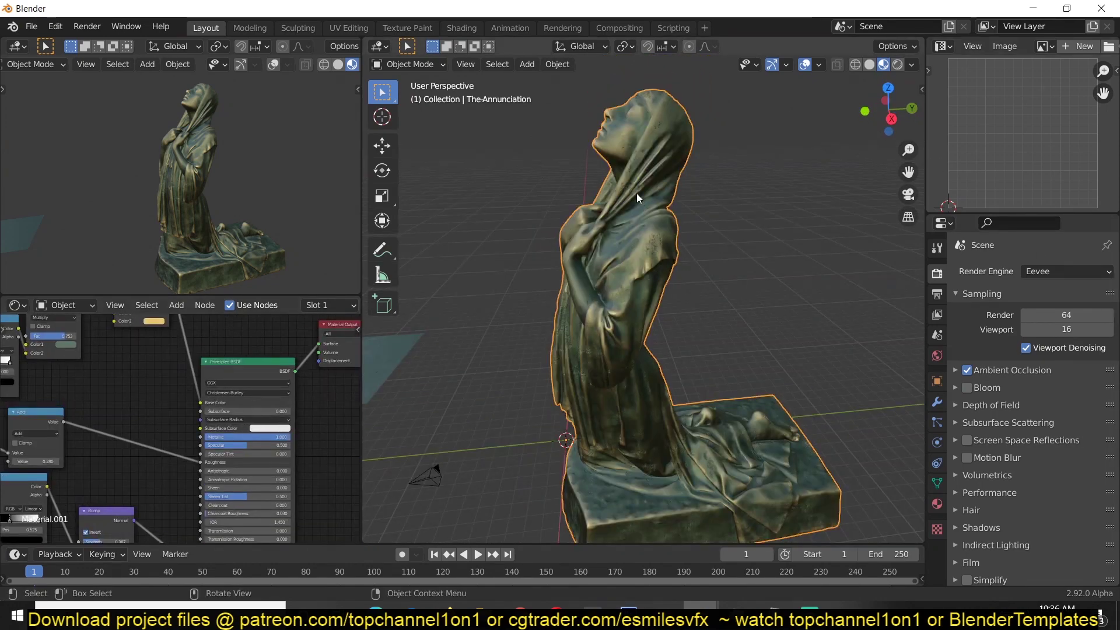
pyautogui.moveTo(641, 198); pyautogui.dragTo(685, 179, button='middle')
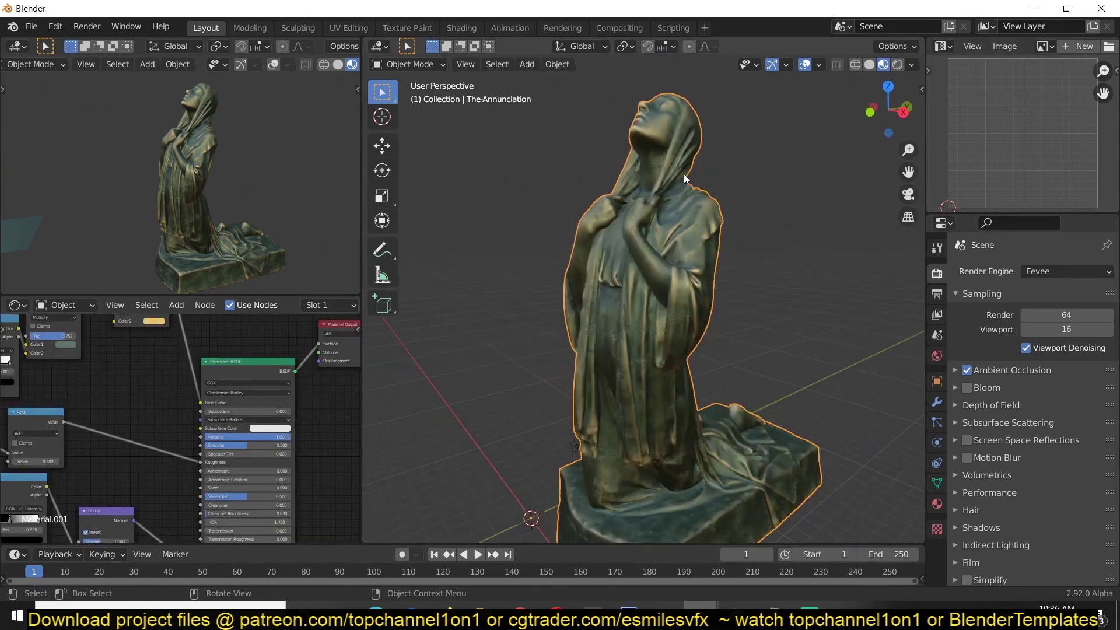
pyautogui.scroll(6, 684, 304)
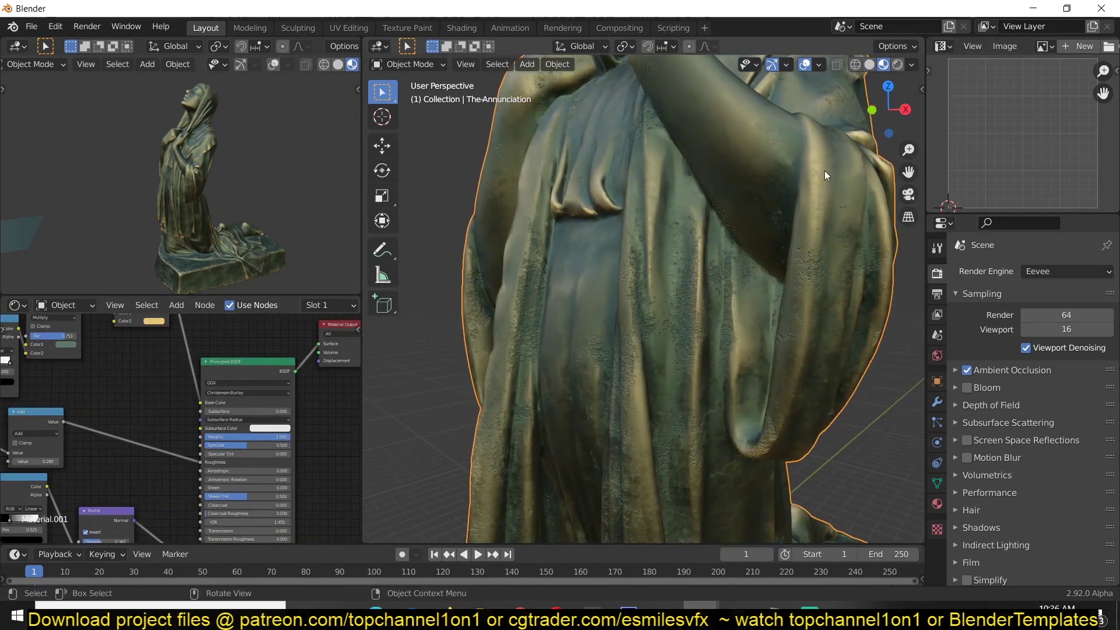
pyautogui.scroll(-3, 313, 397)
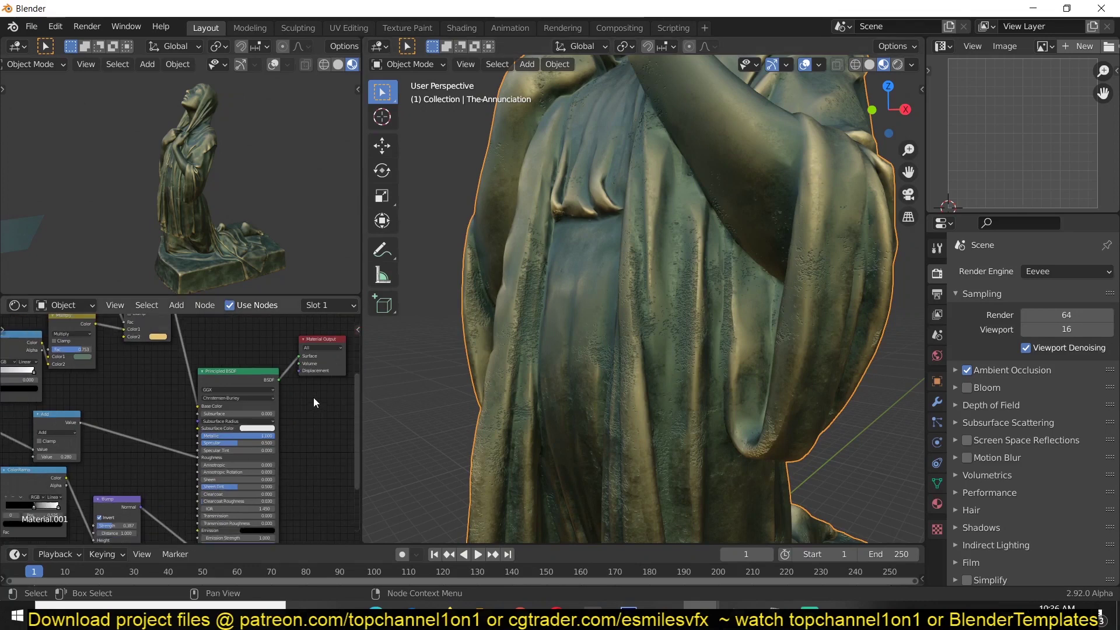
# Move the Principled BSDF and Material Output nodes farther from the preceding nodes to free space.
pyautogui.press('b')
pyautogui.moveTo(150, 447); pyautogui.dragTo(177, 436)
pyautogui.press('g')
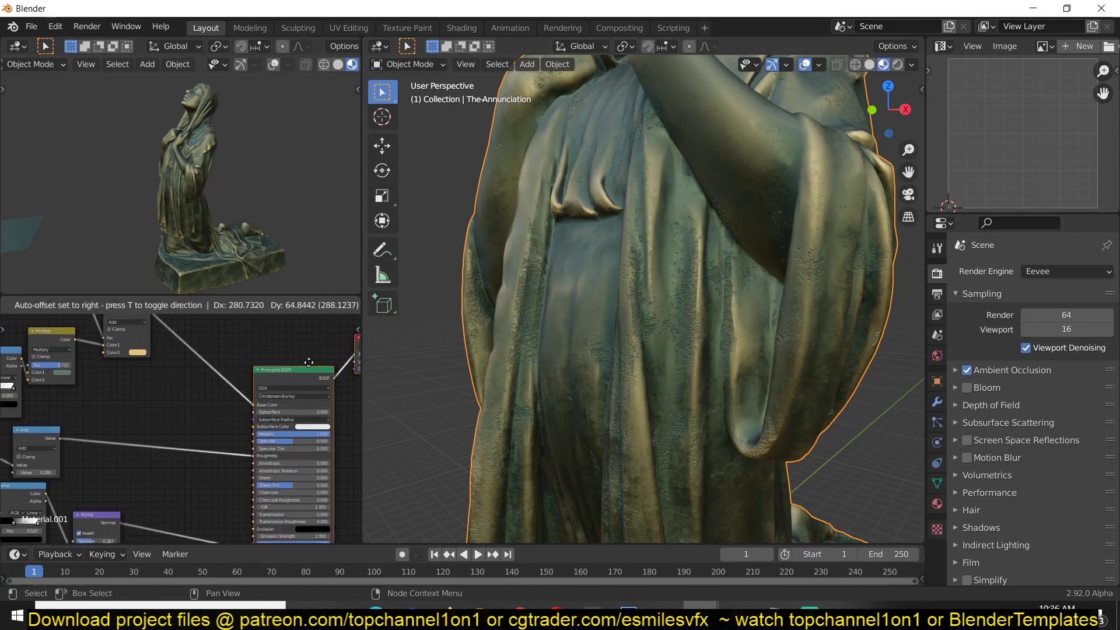
pyautogui.click(321, 377)
# Preview the Power node's output on the statue to examine the fold mask.
pyautogui.moveTo(70, 388); pyautogui.dragTo(114, 481, button='middle')
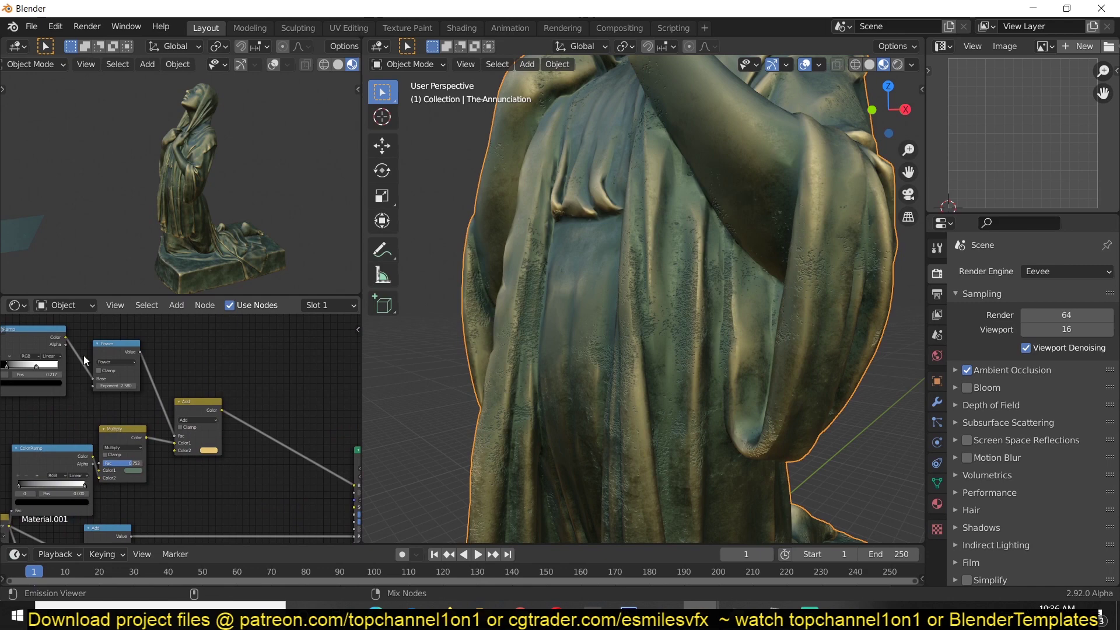
pyautogui.keyDown('ctrl'); pyautogui.keyDown('shift'); pyautogui.click(137, 350); pyautogui.keyUp('shift'); pyautogui.keyUp('ctrl')
pyautogui.scroll(-3, 599, 300)
pyautogui.moveTo(271, 421); pyautogui.dragTo(216, 397, button='middle')
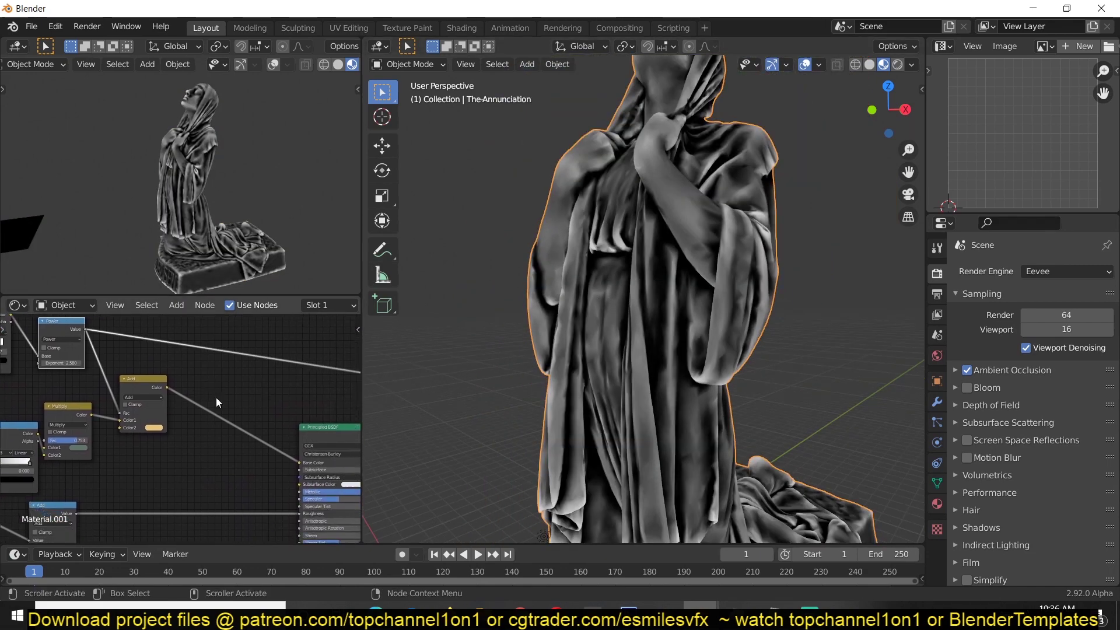
# Insert a MixRGB node between the Add math node and Roughness, using the Power node's value as its Fac.
pyautogui.hotkey('shift', 'a')
pyautogui.moveTo(182, 388)
pyautogui.moveTo(158, 372)
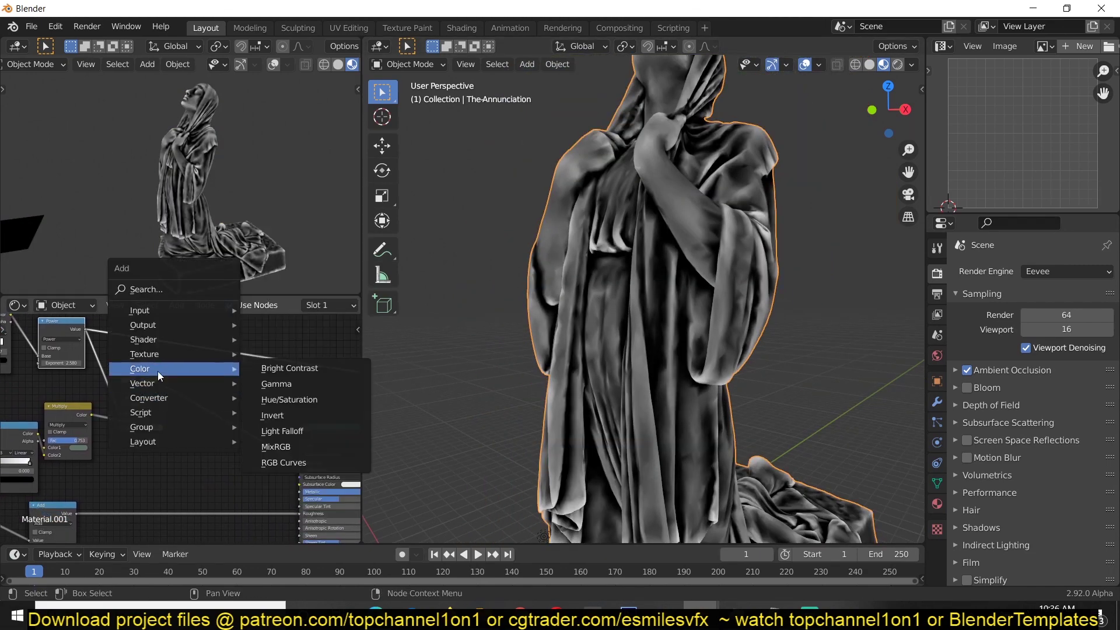
pyautogui.click(279, 430)
pyautogui.click(187, 461)
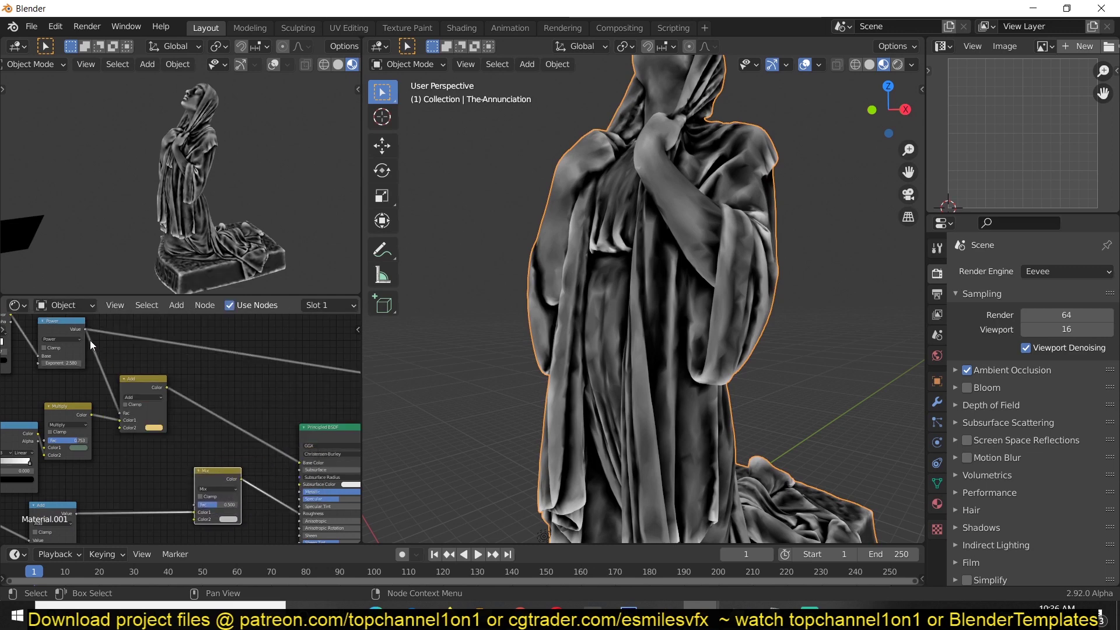
pyautogui.moveTo(86, 330); pyautogui.dragTo(194, 504)
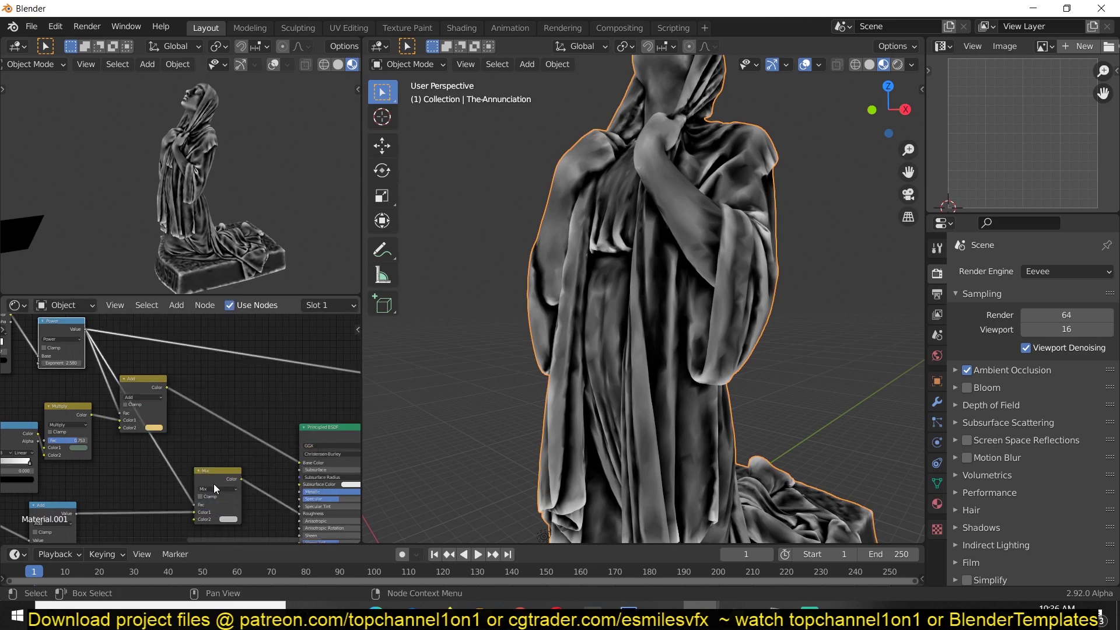
# Preview the new Mix node's roughness output and return to the full Principled BSDF shading.
pyautogui.keyDown('ctrl'); pyautogui.keyDown('shift'); pyautogui.click(325, 436); pyautogui.keyUp('shift'); pyautogui.keyUp('ctrl')
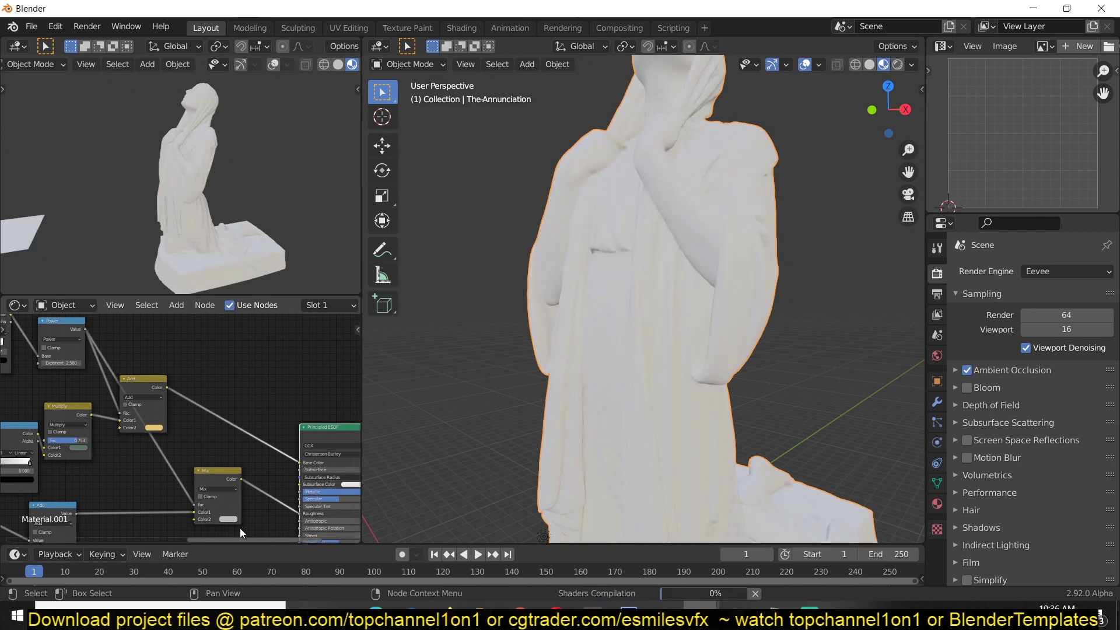
pyautogui.keyDown('ctrl'); pyautogui.keyDown('shift'); pyautogui.click(233, 473); pyautogui.keyUp('shift'); pyautogui.keyUp('ctrl')
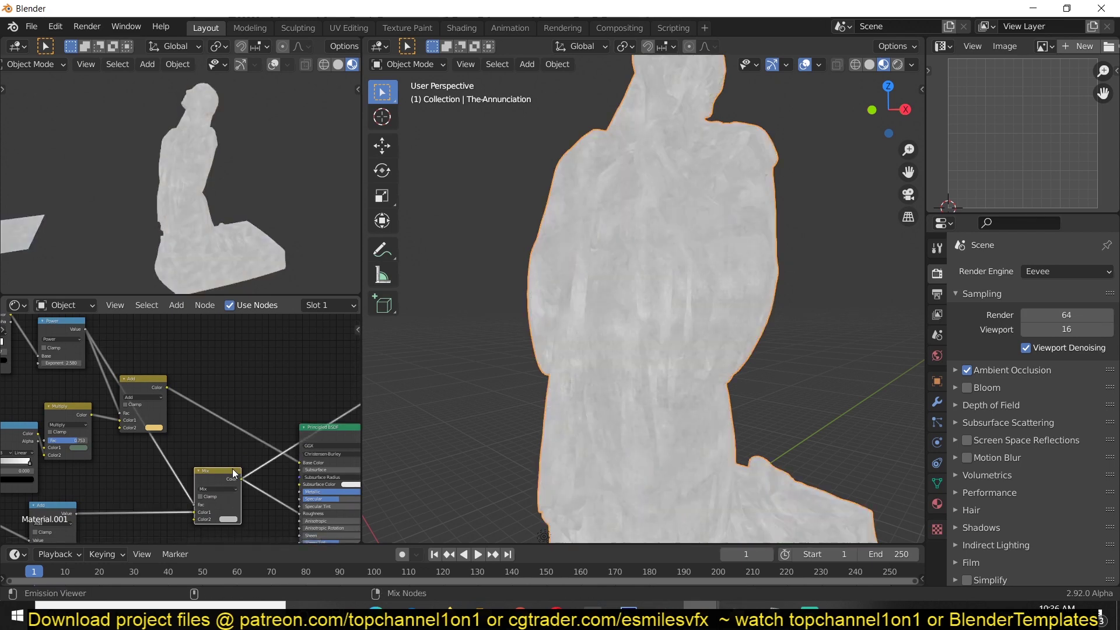
pyautogui.keyDown('ctrl'); pyautogui.keyDown('shift'); pyautogui.click(326, 440); pyautogui.keyUp('shift'); pyautogui.keyUp('ctrl')
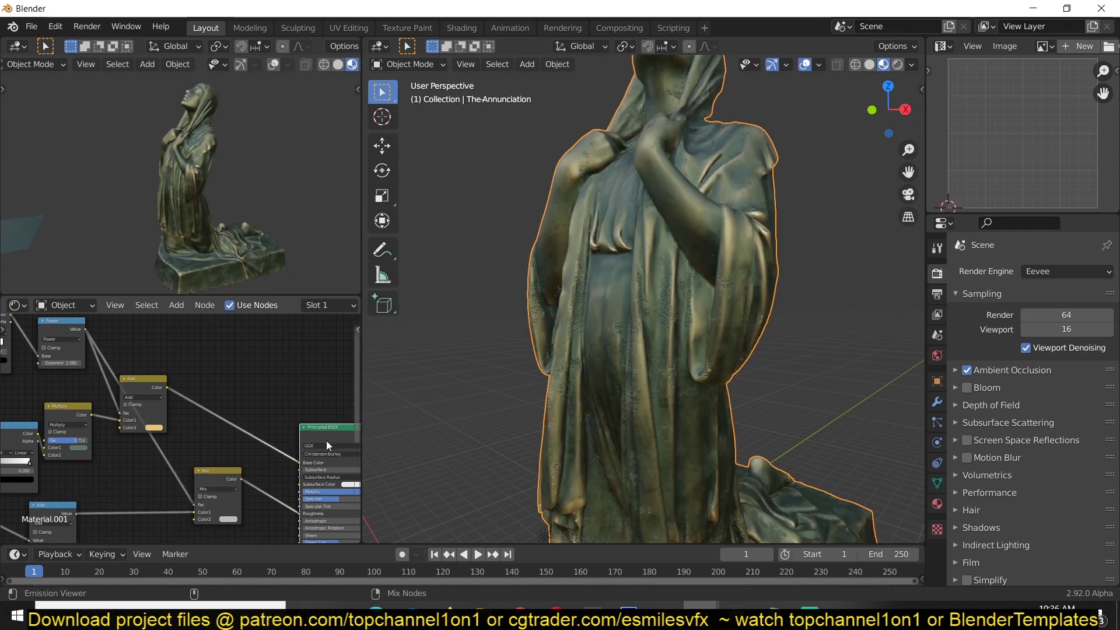
# Darken the roughness Mix node's Color2 to a dark grey and check the shinier folds on the statue.
pyautogui.click(234, 519)
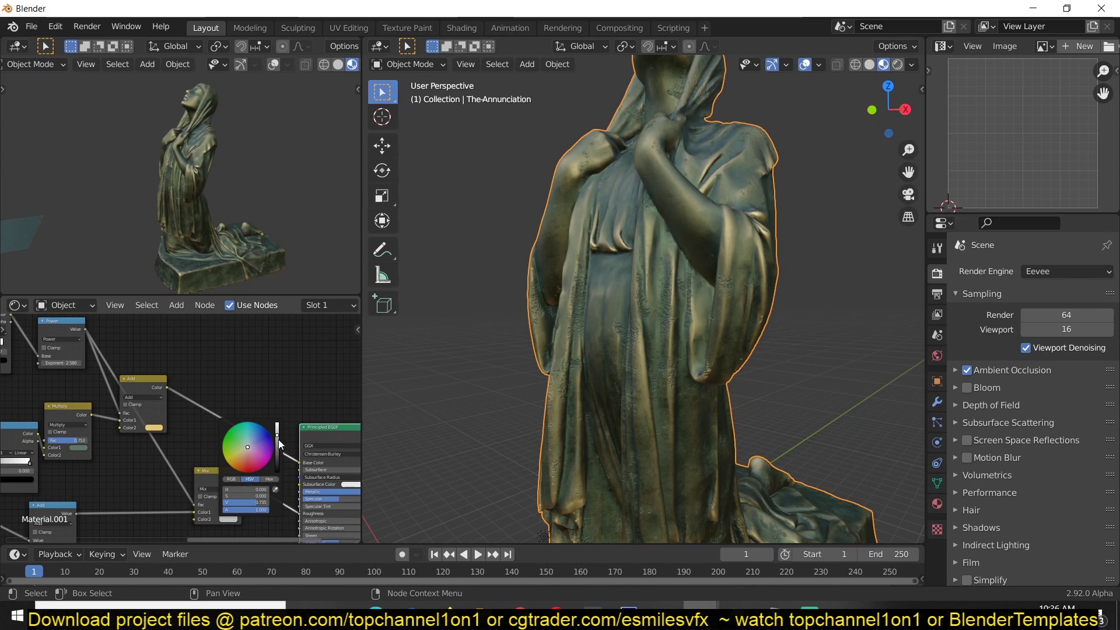
pyautogui.moveTo(278, 440); pyautogui.dragTo(277, 470)
pyautogui.moveTo(622, 350); pyautogui.dragTo(561, 373, button='middle')
pyautogui.scroll(3, 601, 360)
pyautogui.click(236, 519)
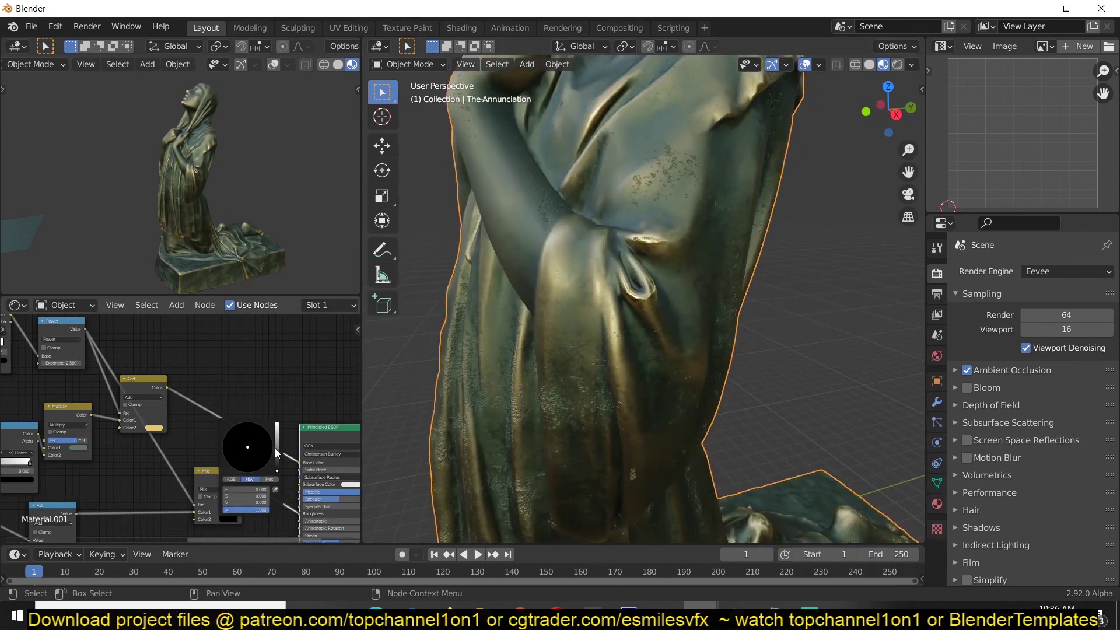
pyautogui.moveTo(278, 473)
pyautogui.mouseDown()
pyautogui.moveTo(277, 438)
pyautogui.moveTo(278, 454)
pyautogui.mouseUp()
pyautogui.scroll(-4, 634, 328)
pyautogui.moveTo(633, 336); pyautogui.dragTo(568, 366, button='middle')
# Move the light stop of the ColorRamp before the Power node to position 0.228 and review the whole statue.
pyautogui.moveTo(54, 376); pyautogui.dragTo(230, 422, button='middle')
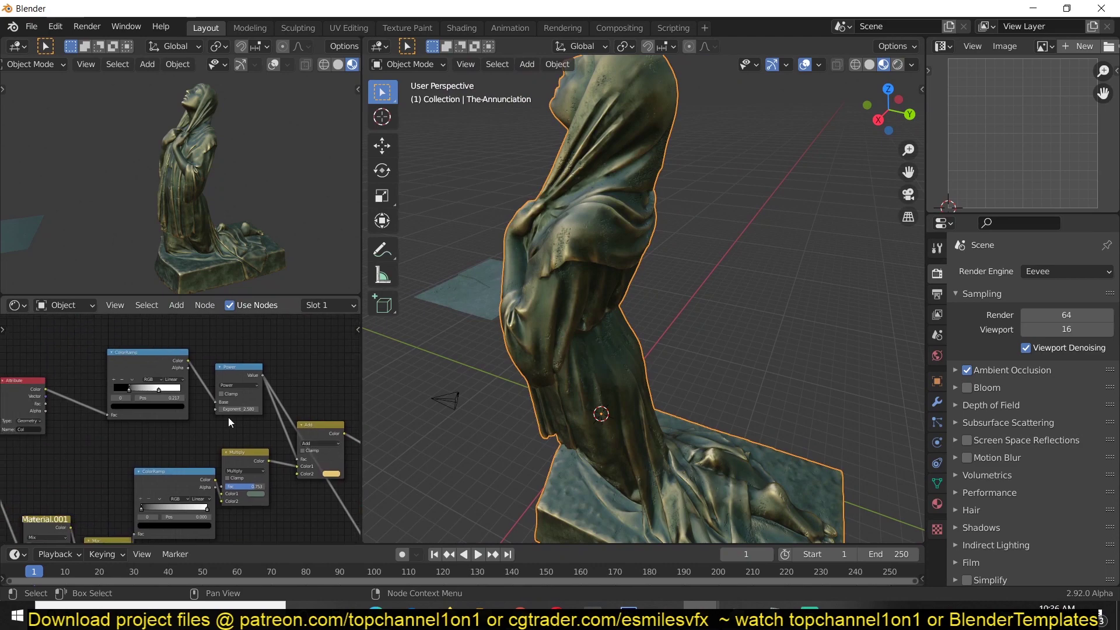
pyautogui.scroll(3, 178, 431)
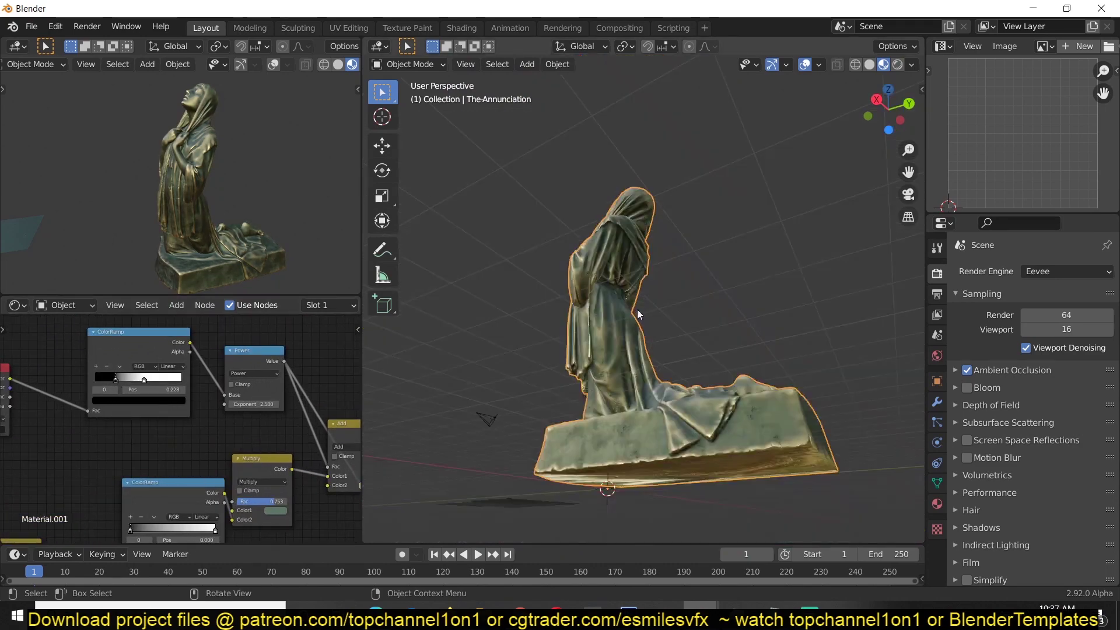
pyautogui.moveTo(637, 316); pyautogui.dragTo(667, 408, button='middle')
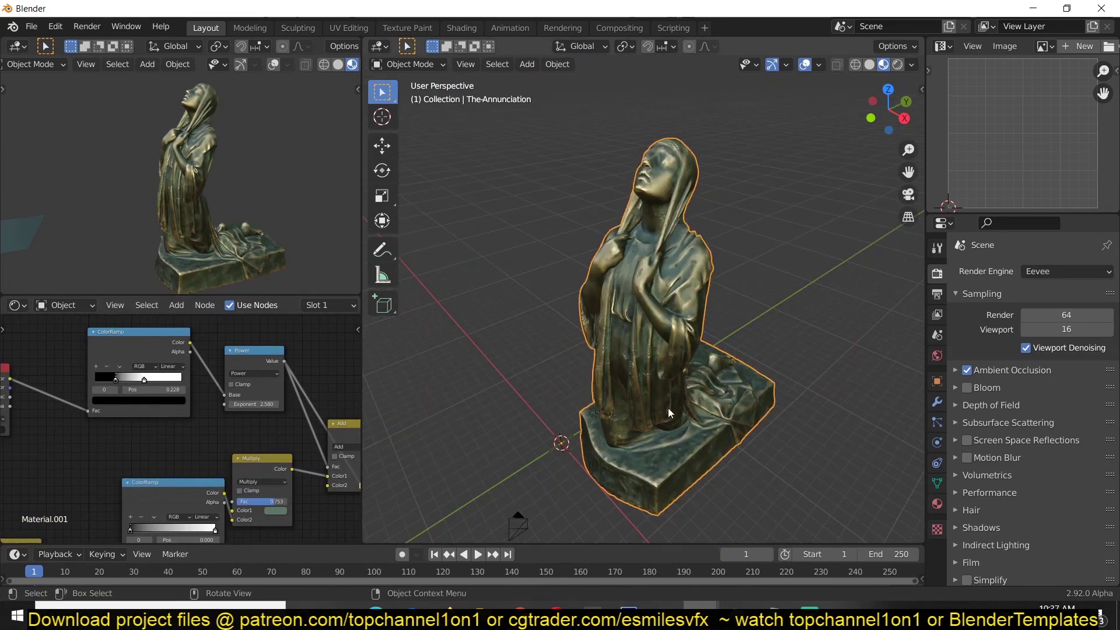
pyautogui.scroll(-4, 668, 408)
pyautogui.scroll(3, 667, 408)
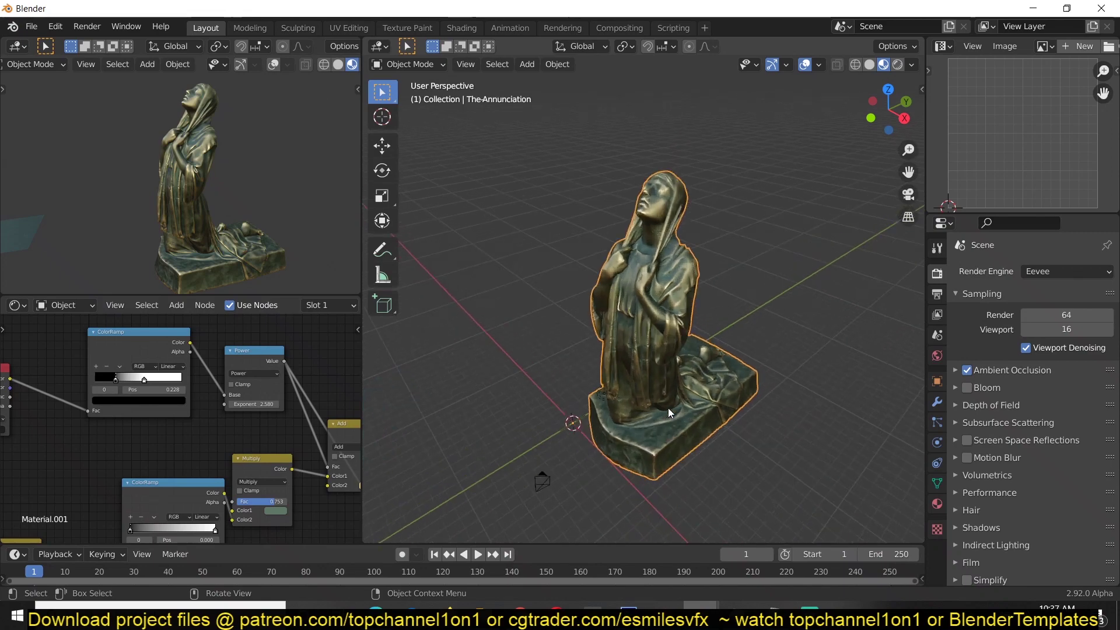
pyautogui.scroll(-4, 622, 350)
pyautogui.scroll(-8, 147, 381)
pyautogui.moveTo(146, 381); pyautogui.dragTo(182, 339, button='middle')
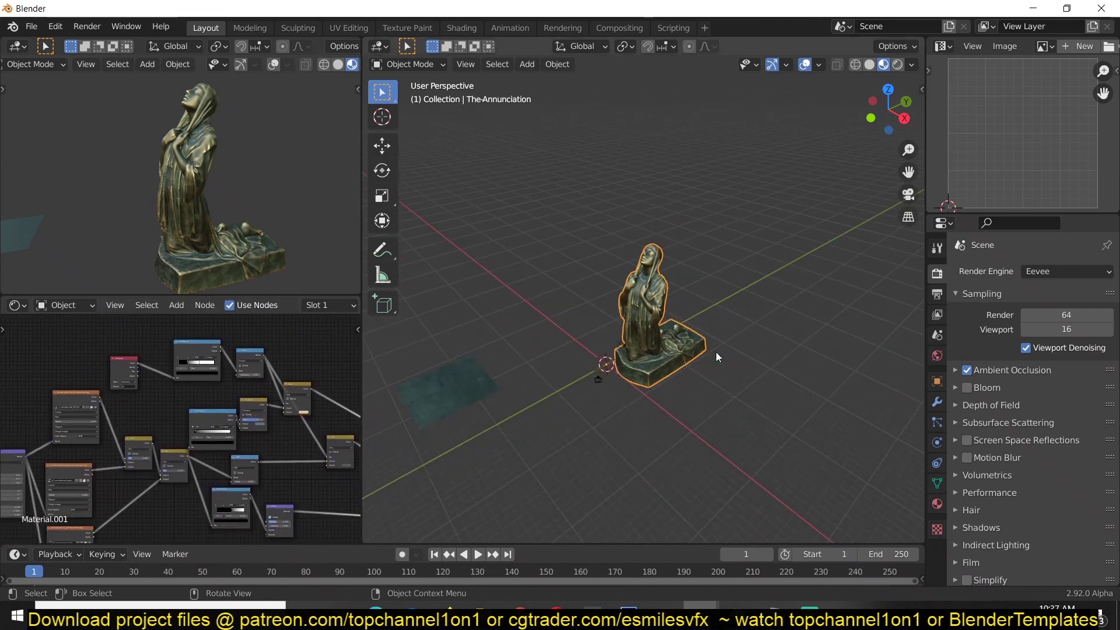
# Start saving the scene as a Blender file.
pyautogui.hotkey('ctrl', 's')
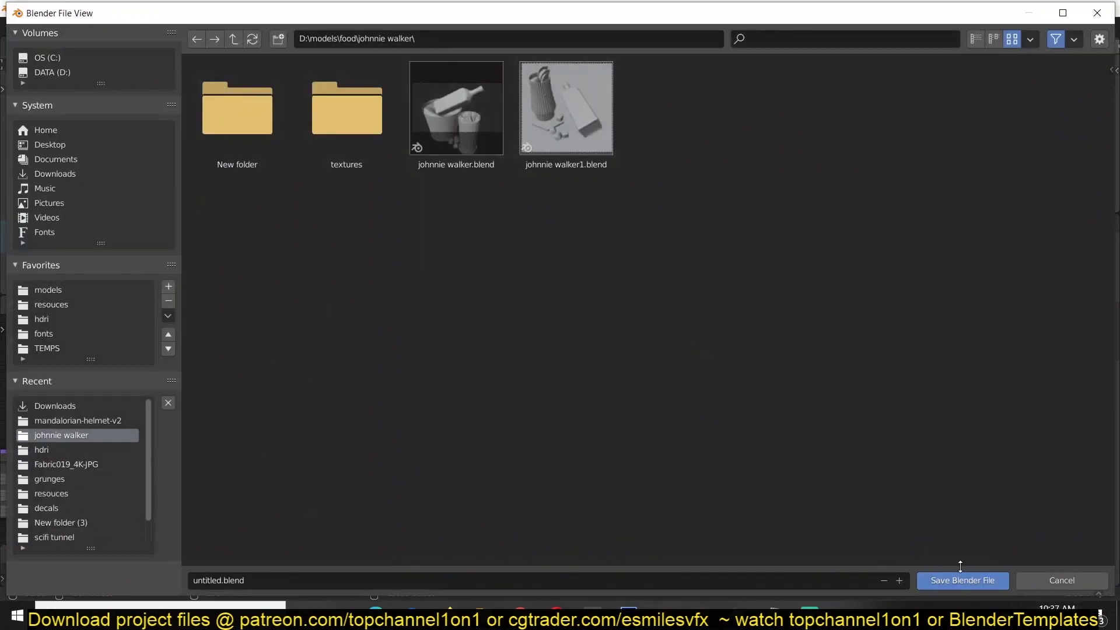